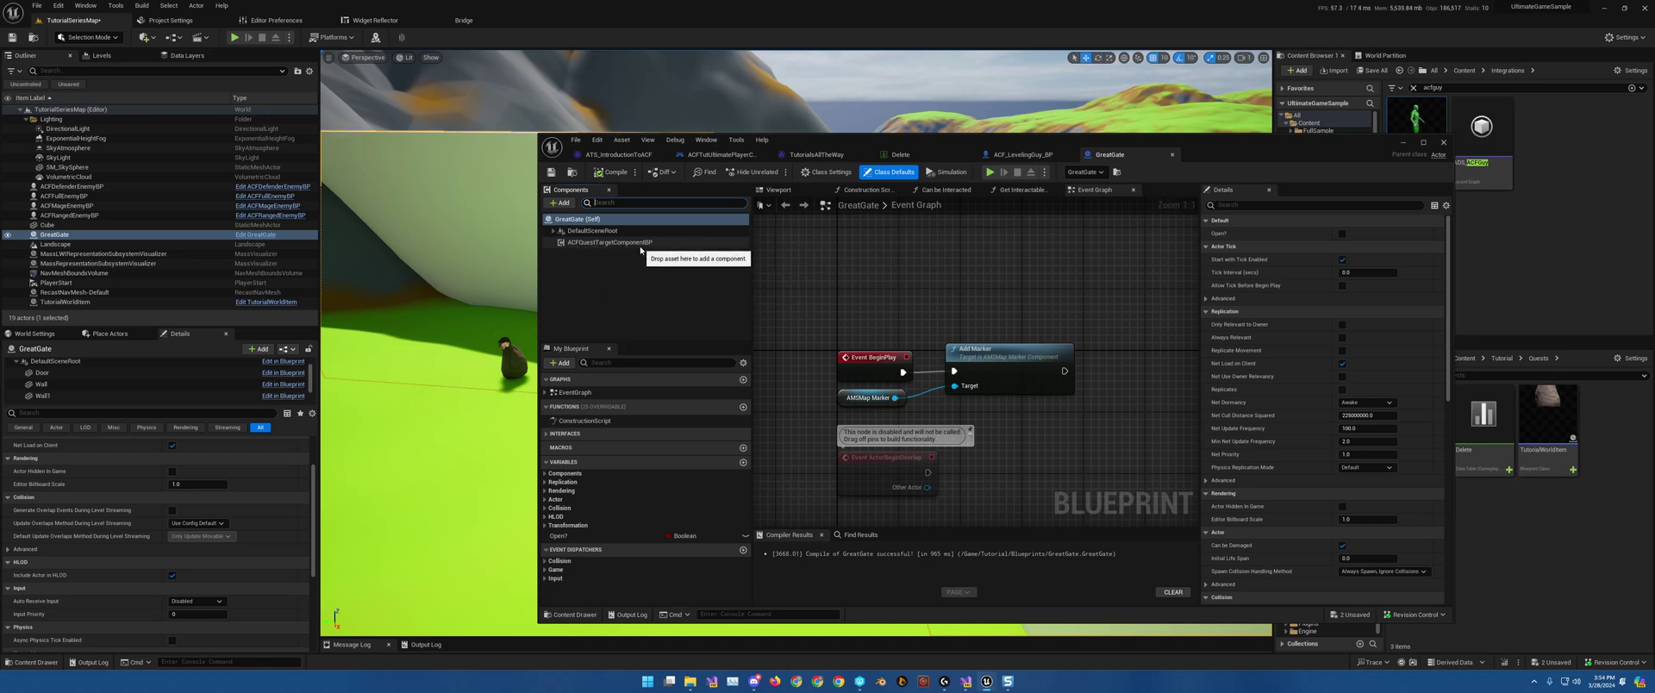
# Review GreatGate's ACFQuestTargetComponentBP settings, then close the GreatGate tab and Blueprint editor.
pyautogui.moveTo(978, 295); pyautogui.dragTo(755, 244, button='right')
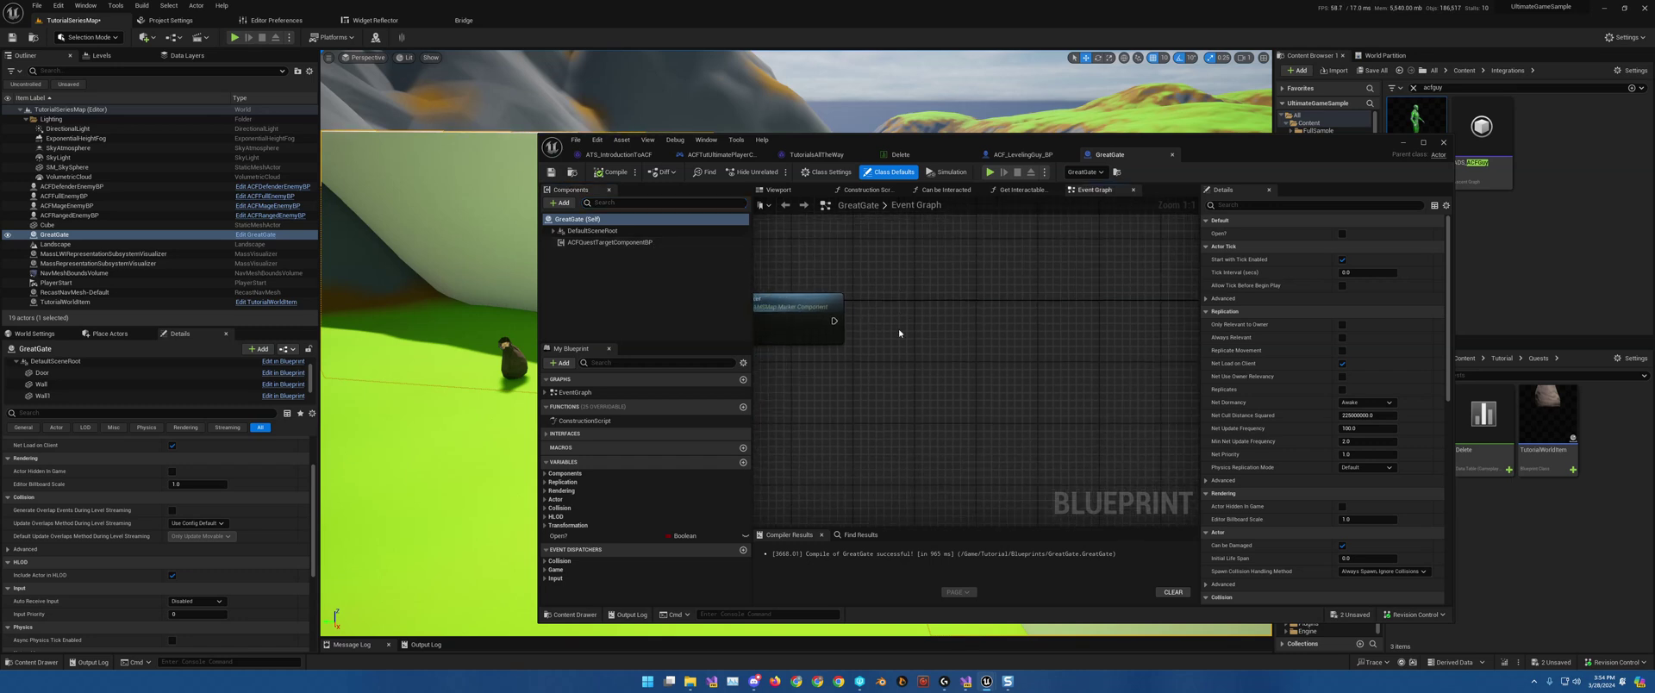
pyautogui.moveTo(904, 318); pyautogui.dragTo(1072, 369, button='right')
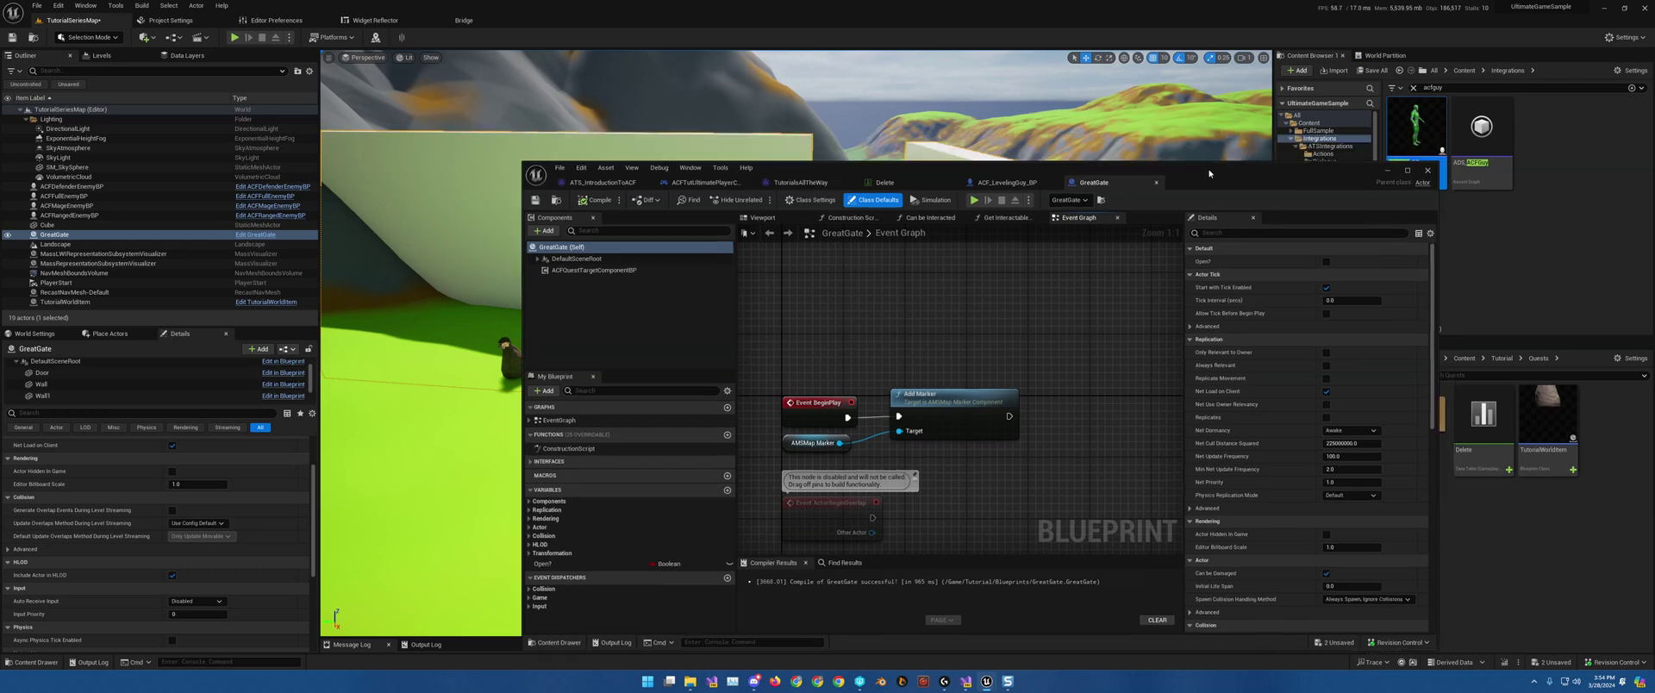
pyautogui.moveTo(1207, 144); pyautogui.dragTo(989, 370)
pyautogui.press('f')
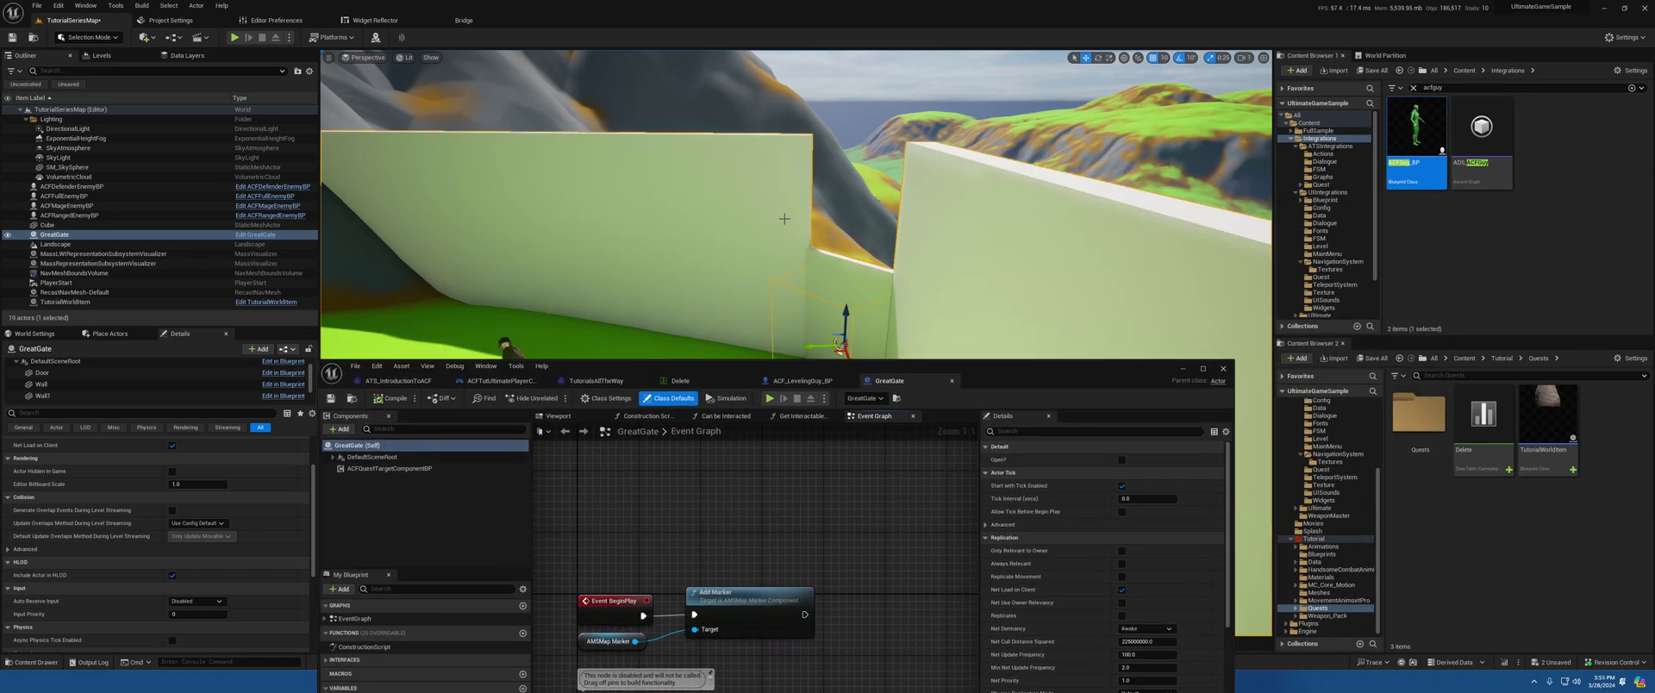
pyautogui.moveTo(951, 365); pyautogui.dragTo(1078, 182)
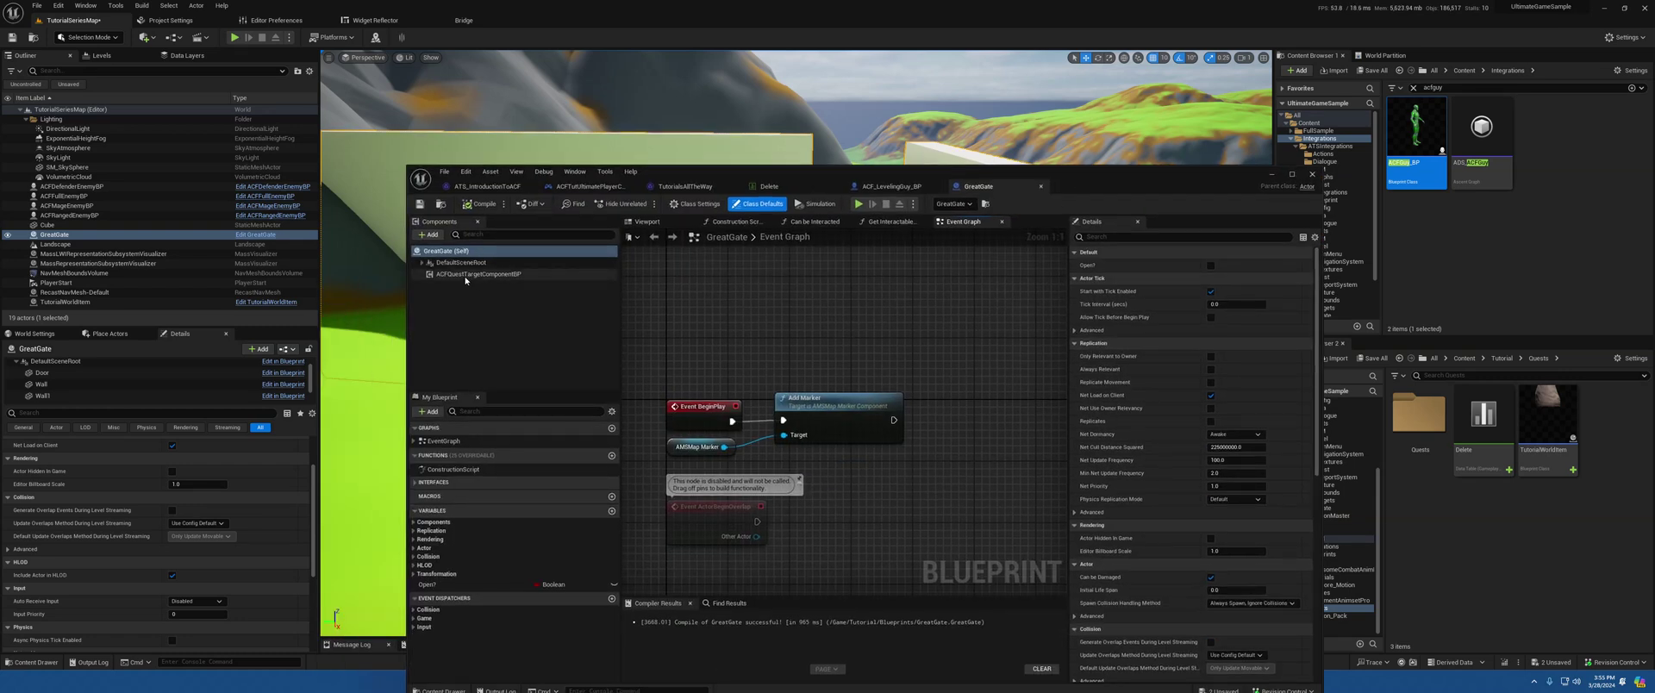
pyautogui.click(511, 273)
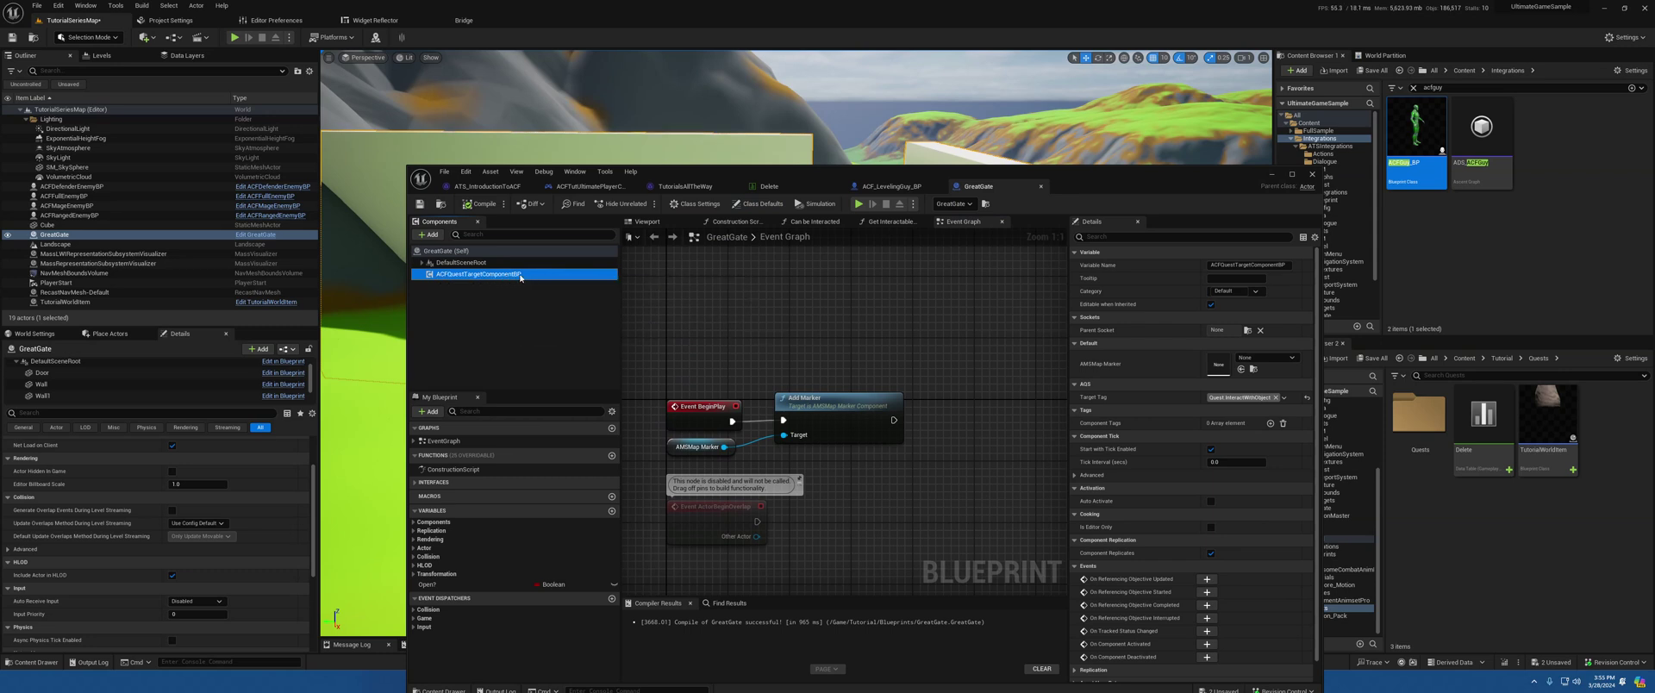
pyautogui.click(1040, 186)
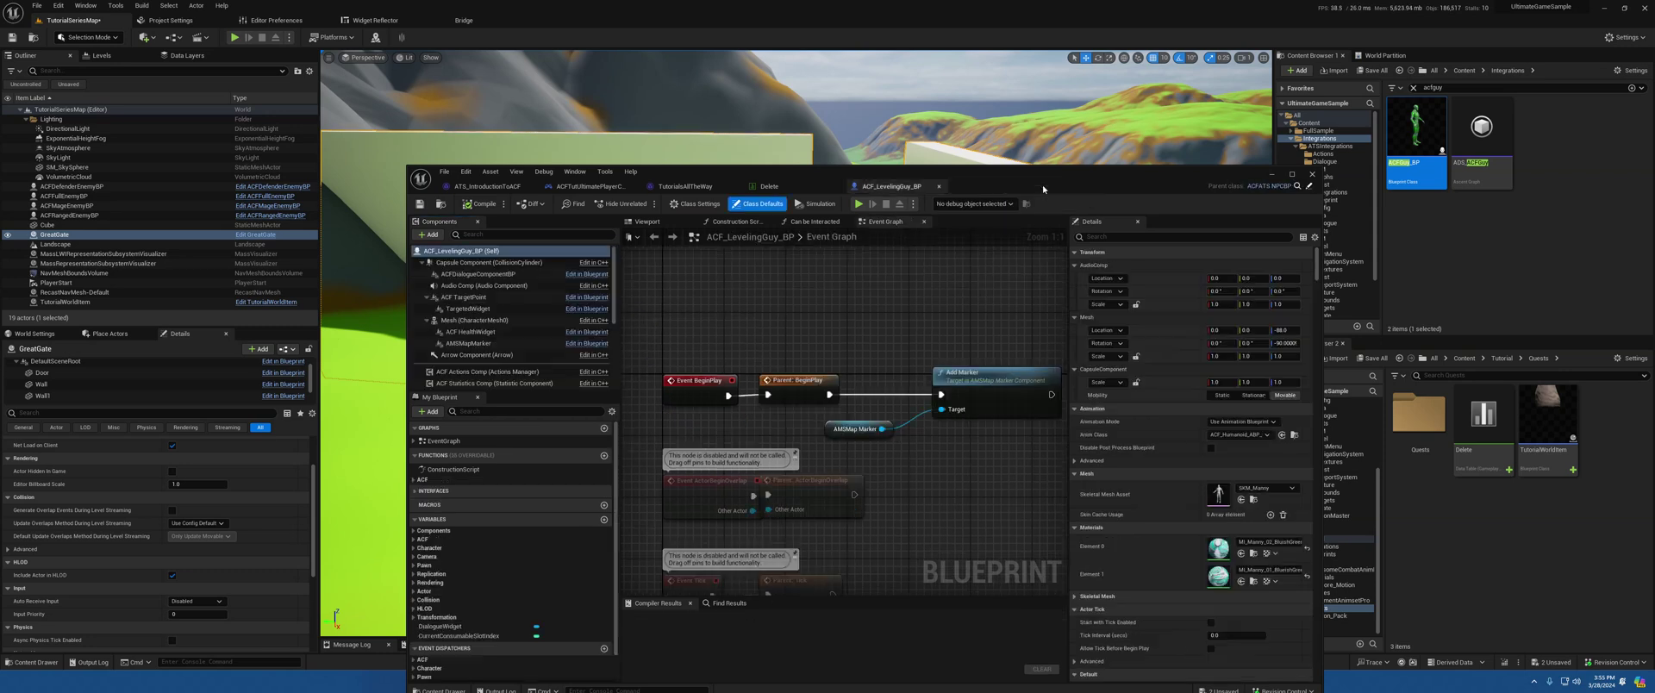
pyautogui.click(1312, 174)
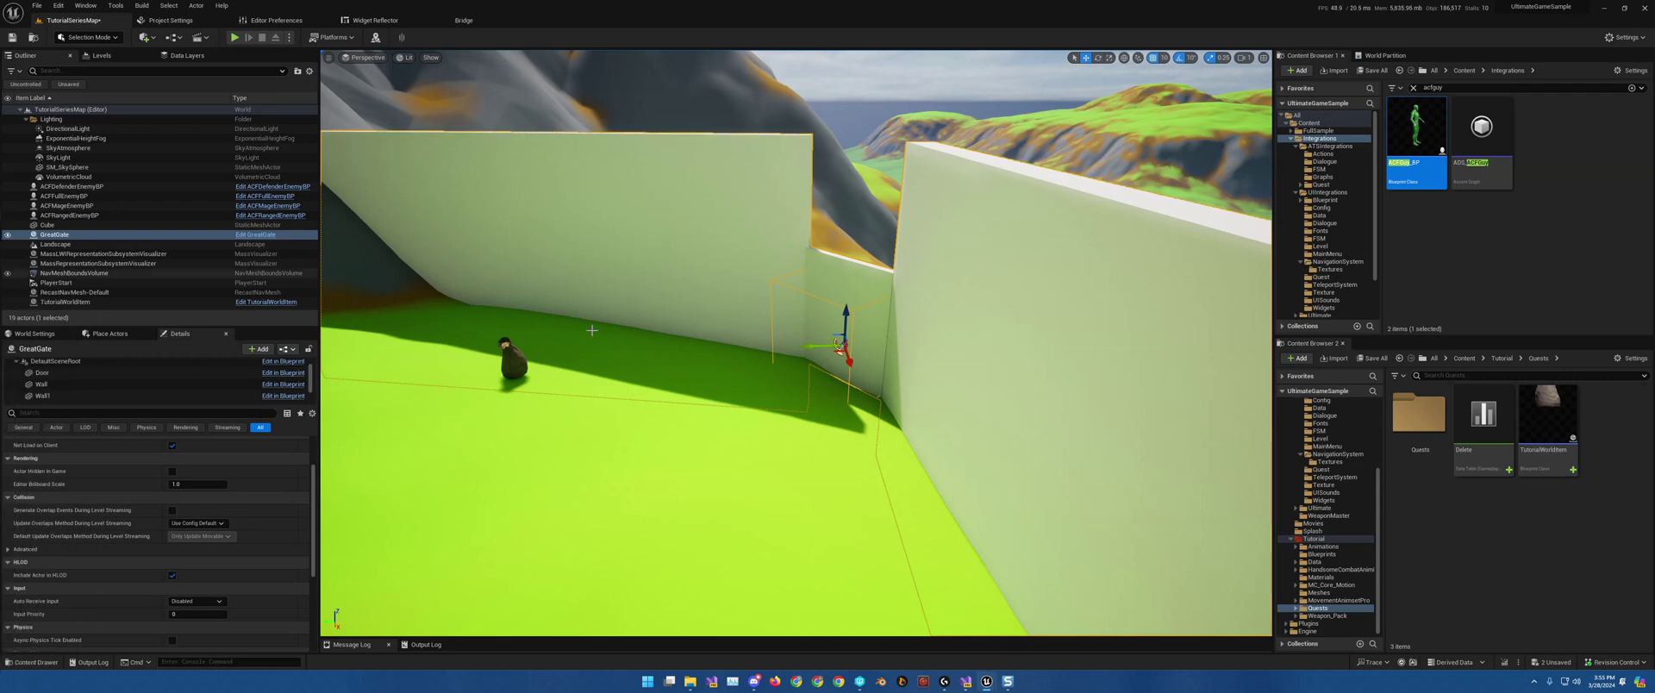
# In the Quests folder's Add menu, choose ACF AI > GenericAICharacter to bring up the class picker.
pyautogui.rightClick(1419, 512)
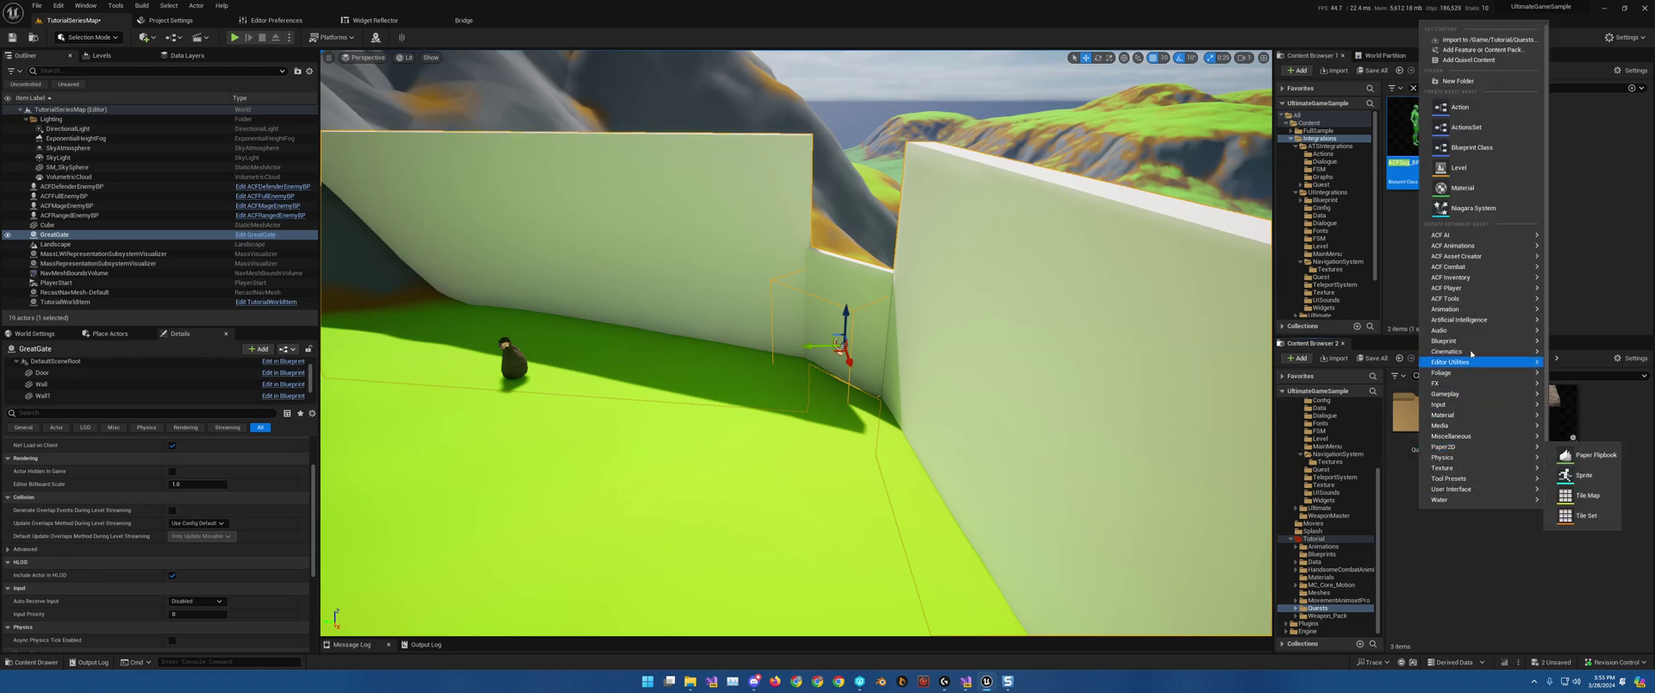
pyautogui.moveTo(1478, 342)
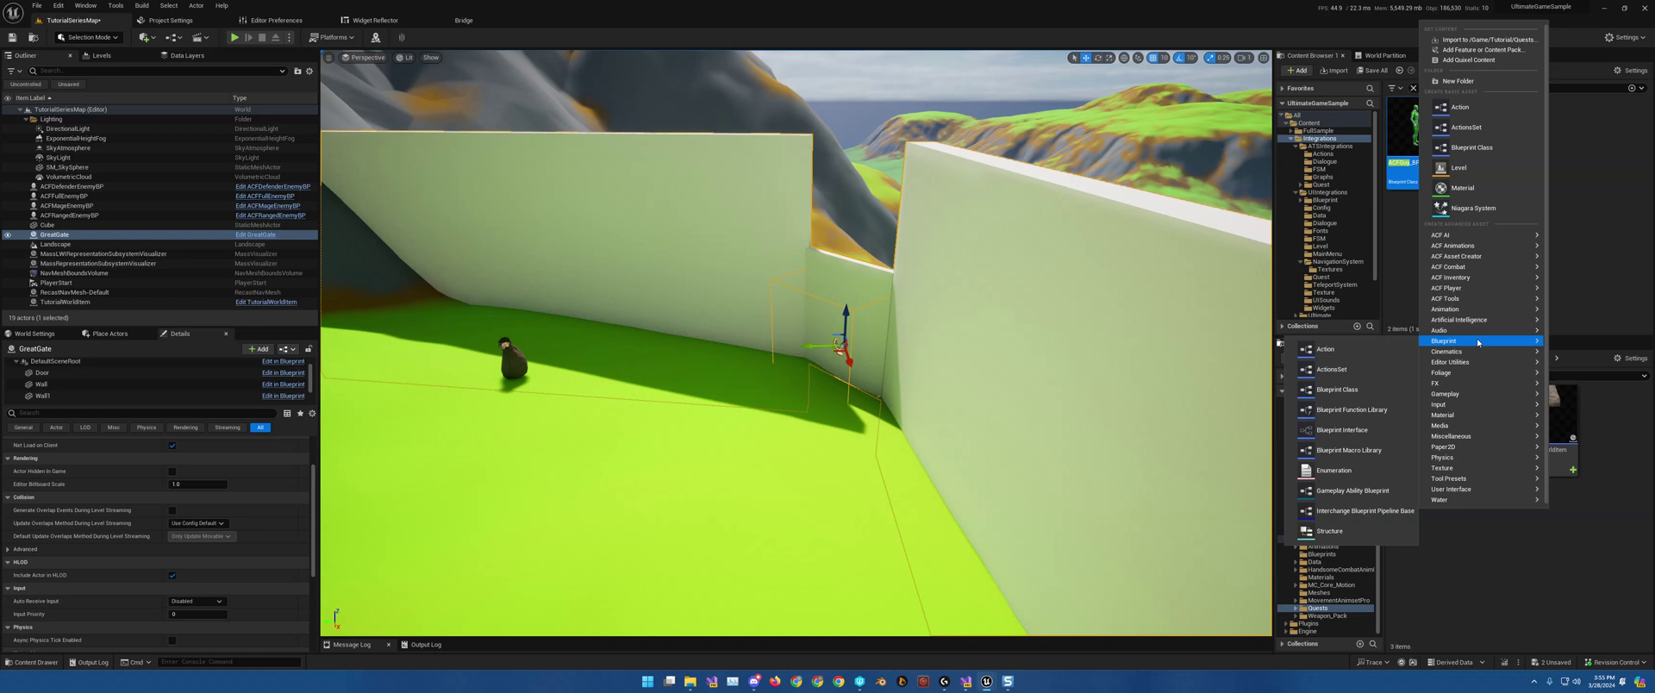
pyautogui.moveTo(1480, 294)
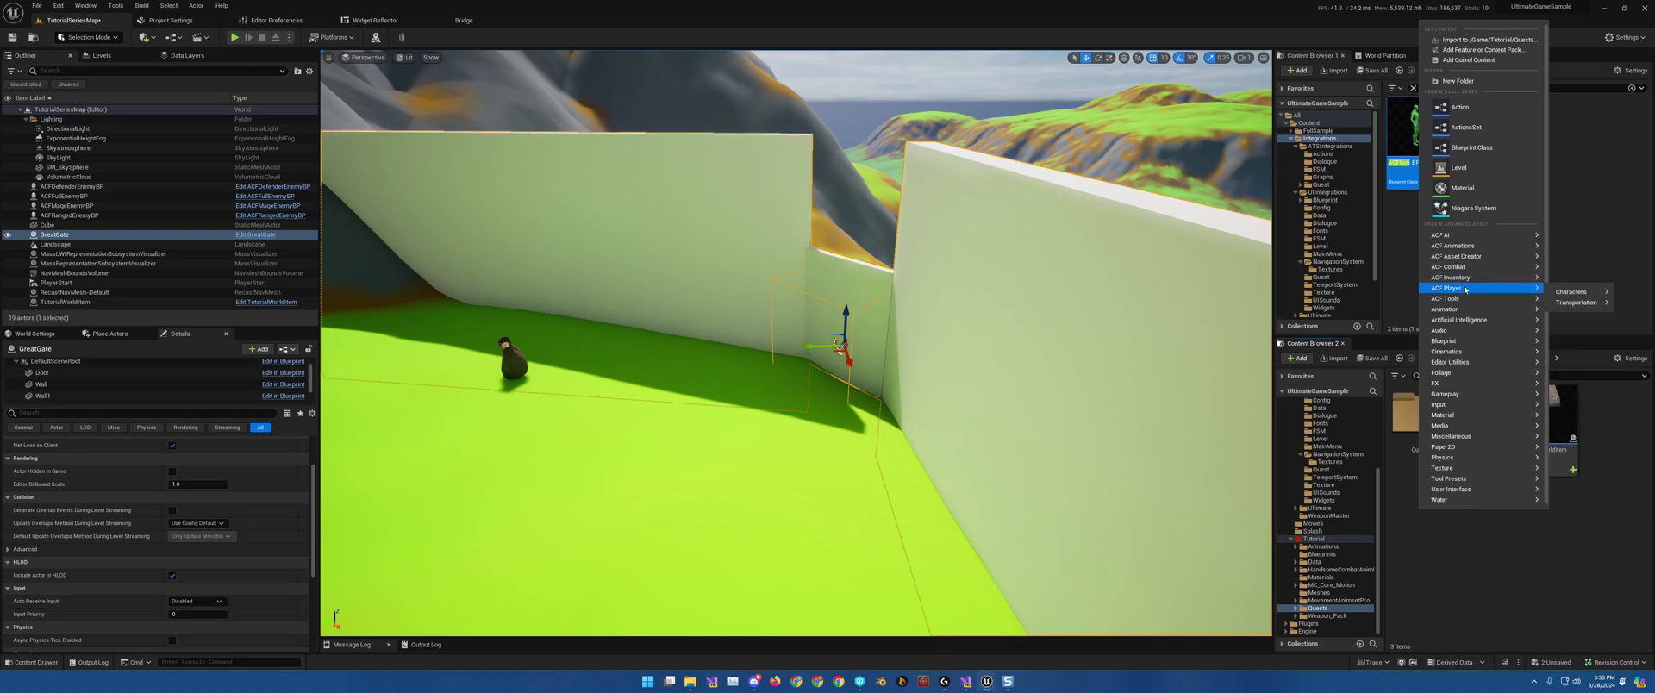
pyautogui.moveTo(1455, 238)
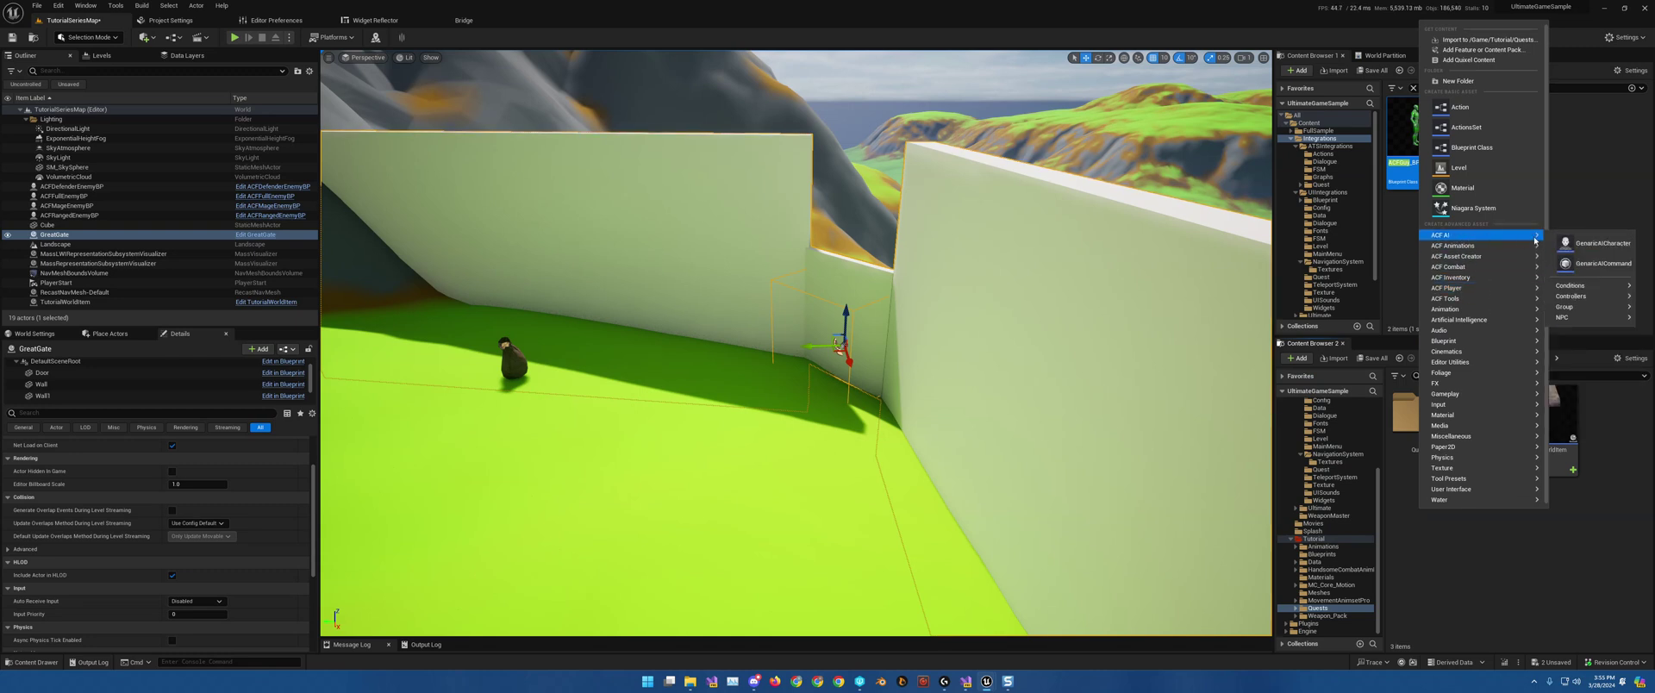
pyautogui.moveTo(1578, 322)
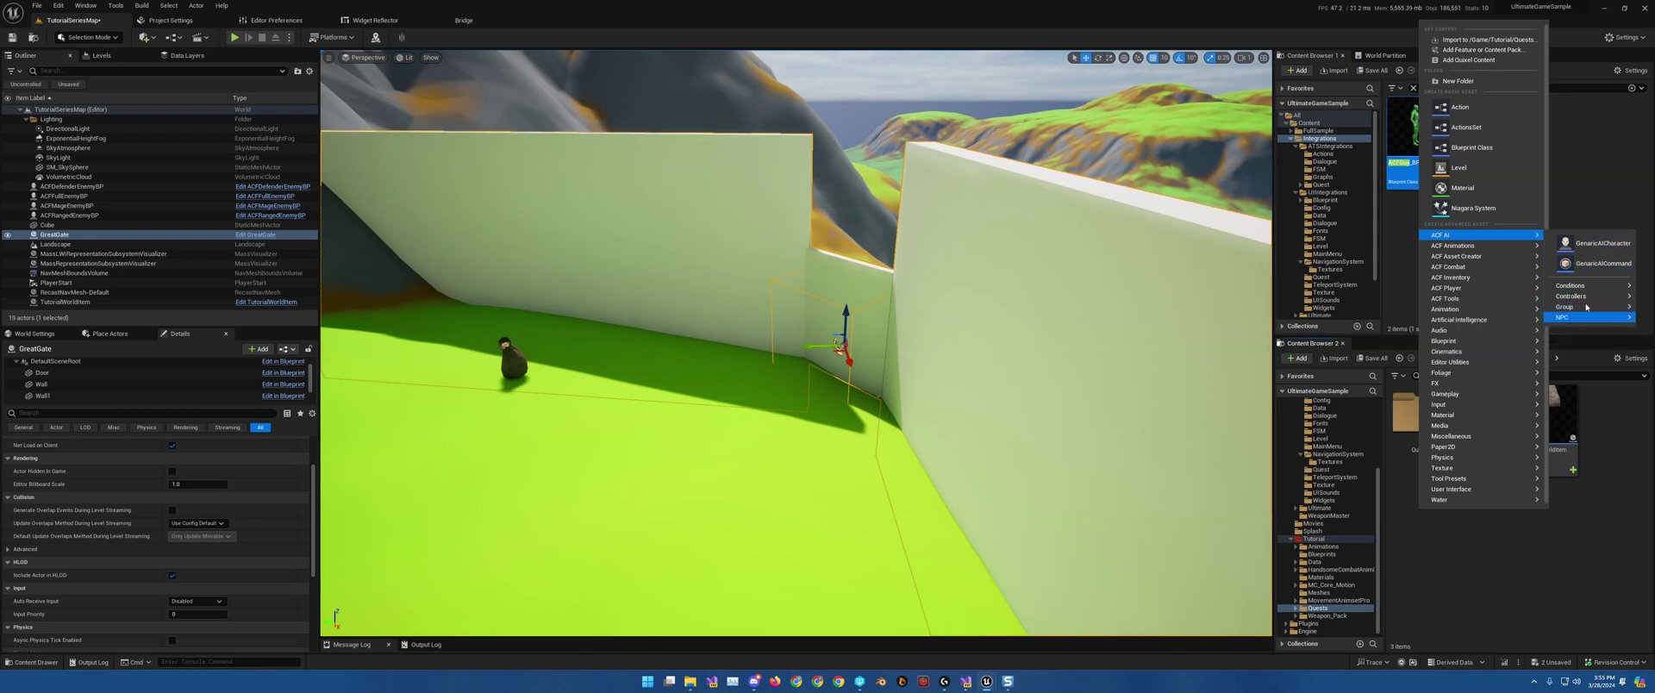
pyautogui.click(1590, 246)
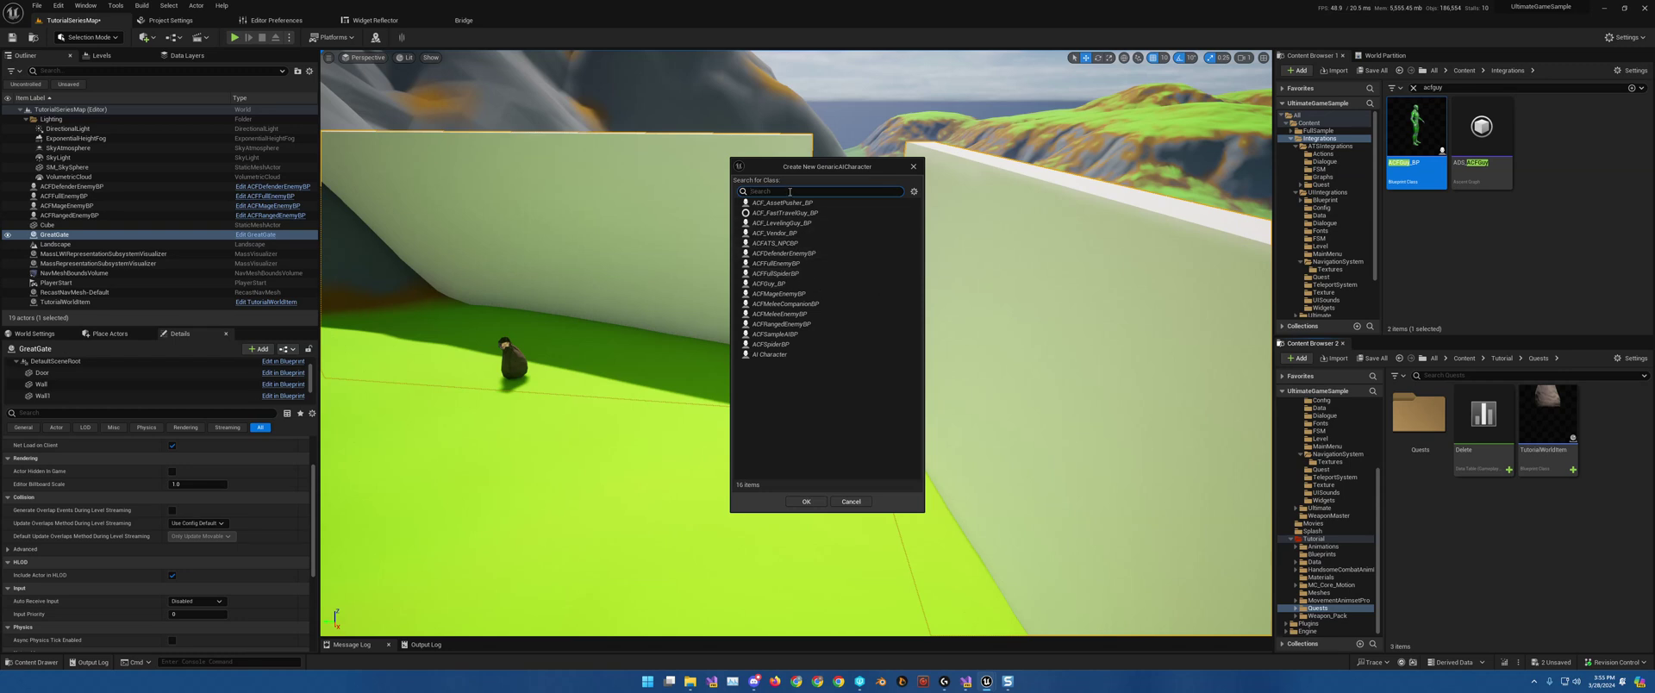
# Create a blueprint with parent class ACFATS_NPCBP and name it ACF_Carl_BP.
pyautogui.write('acfa')
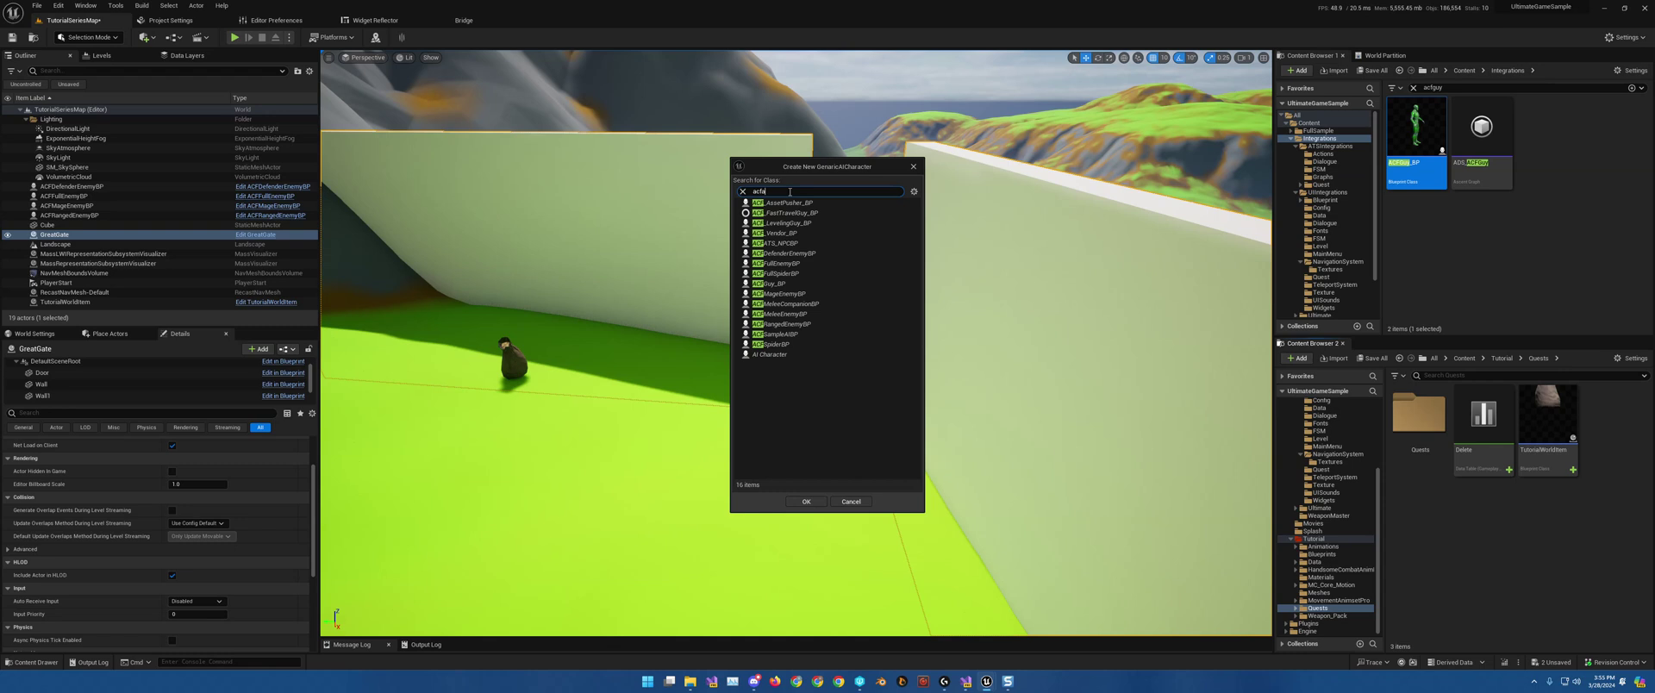
pyautogui.write('t')
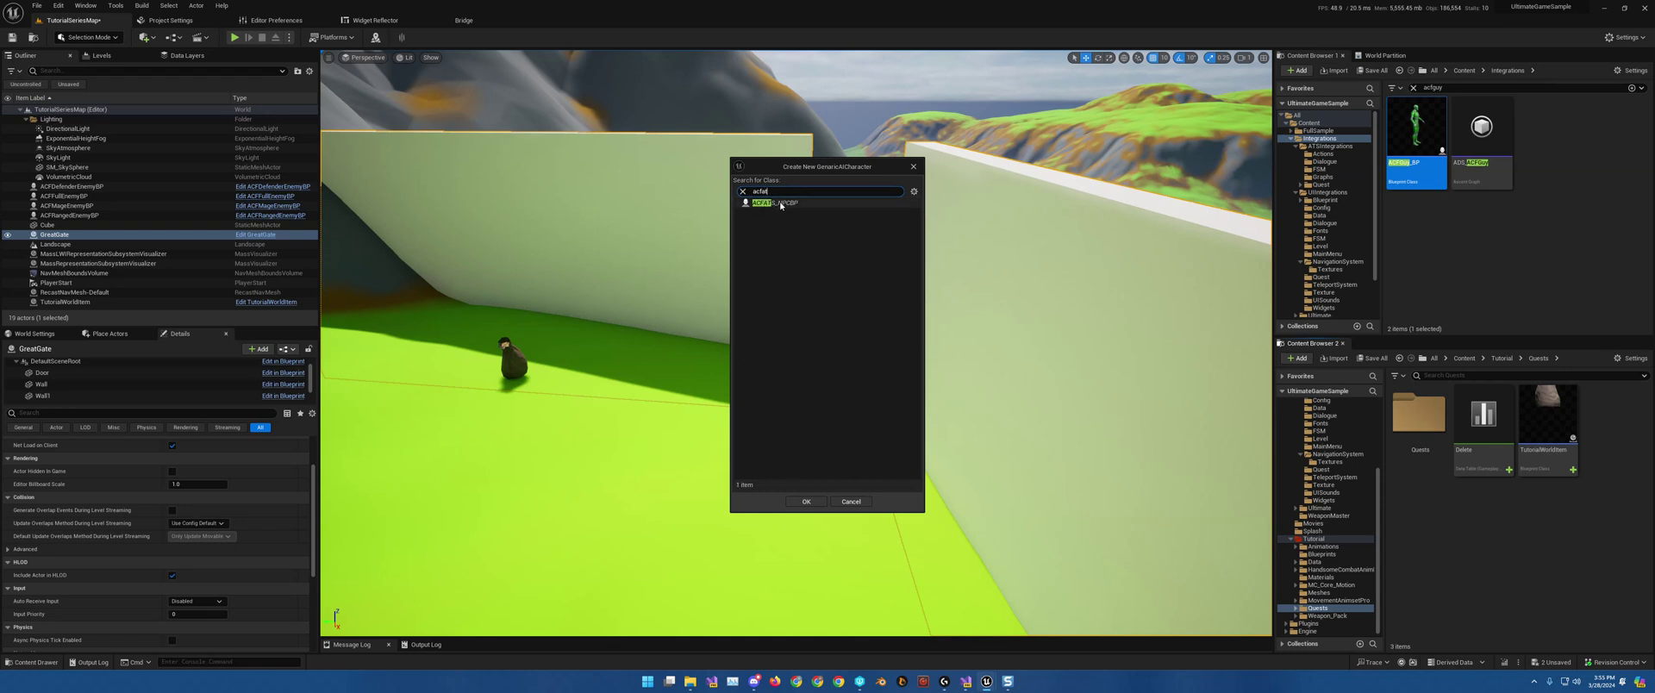
pyautogui.click(791, 203)
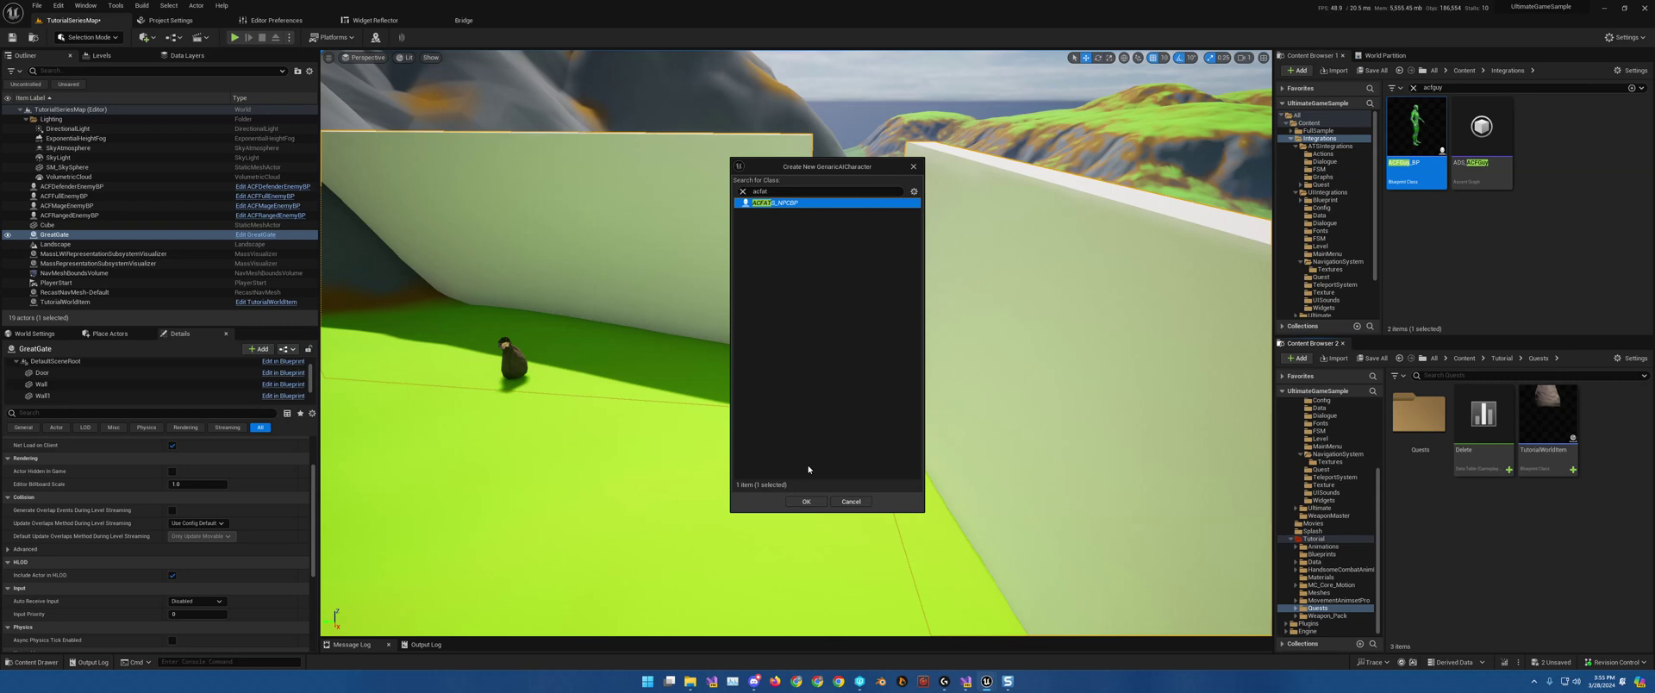
pyautogui.click(805, 501)
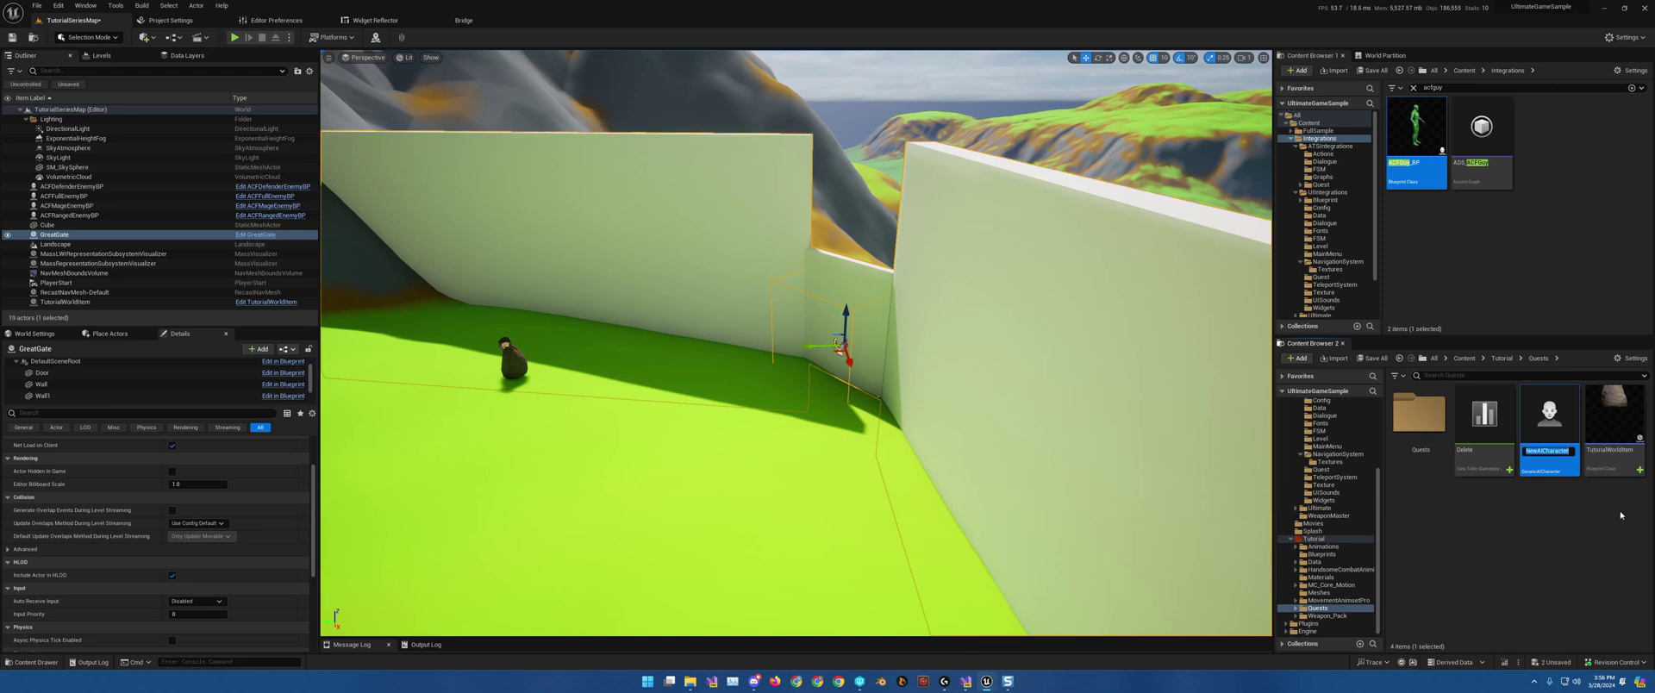
pyautogui.write('ACF_Carl_BP')
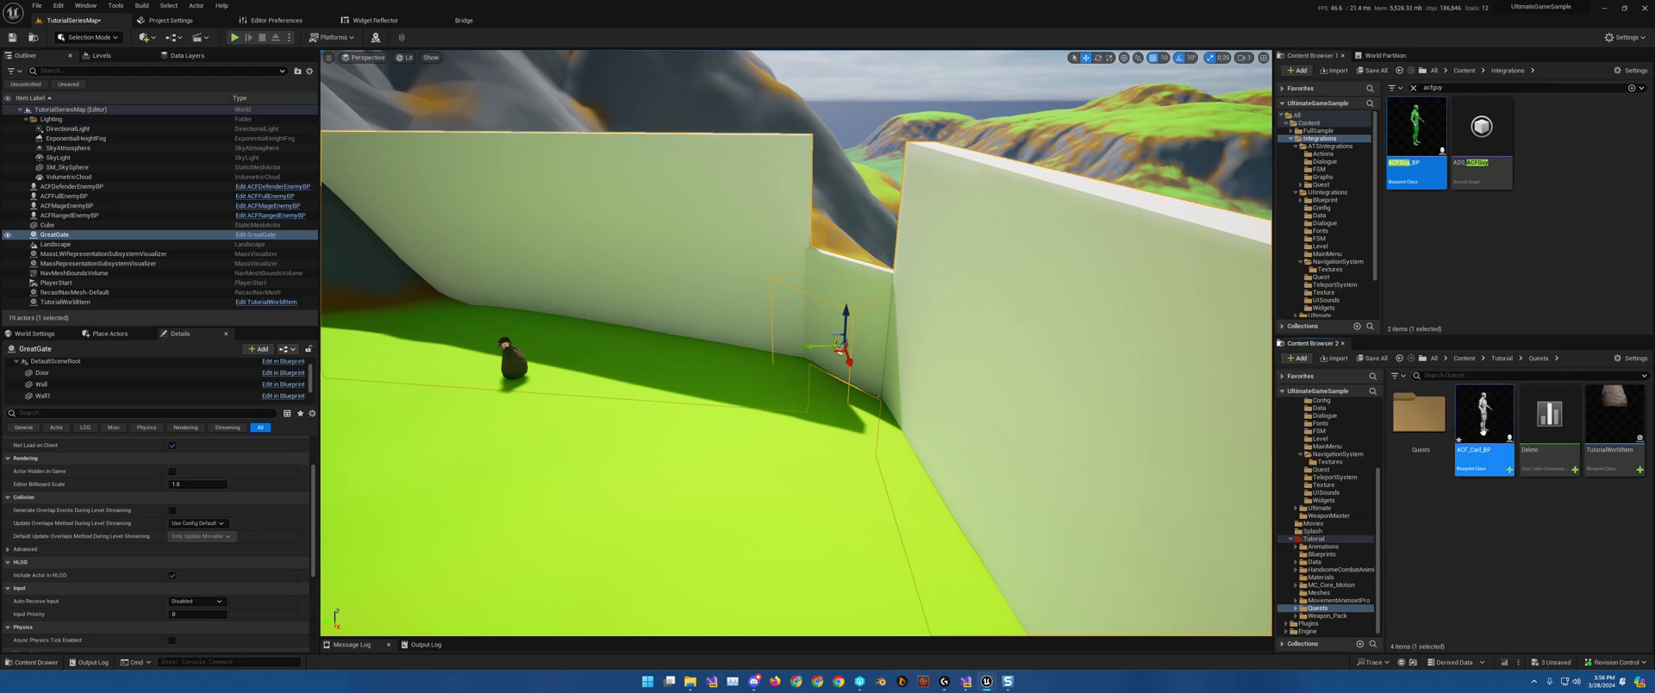
# Drop ACF_Carl_BP into the level and move it near the left wall.
pyautogui.moveTo(1484, 419); pyautogui.dragTo(664, 346)
pyautogui.press('f')
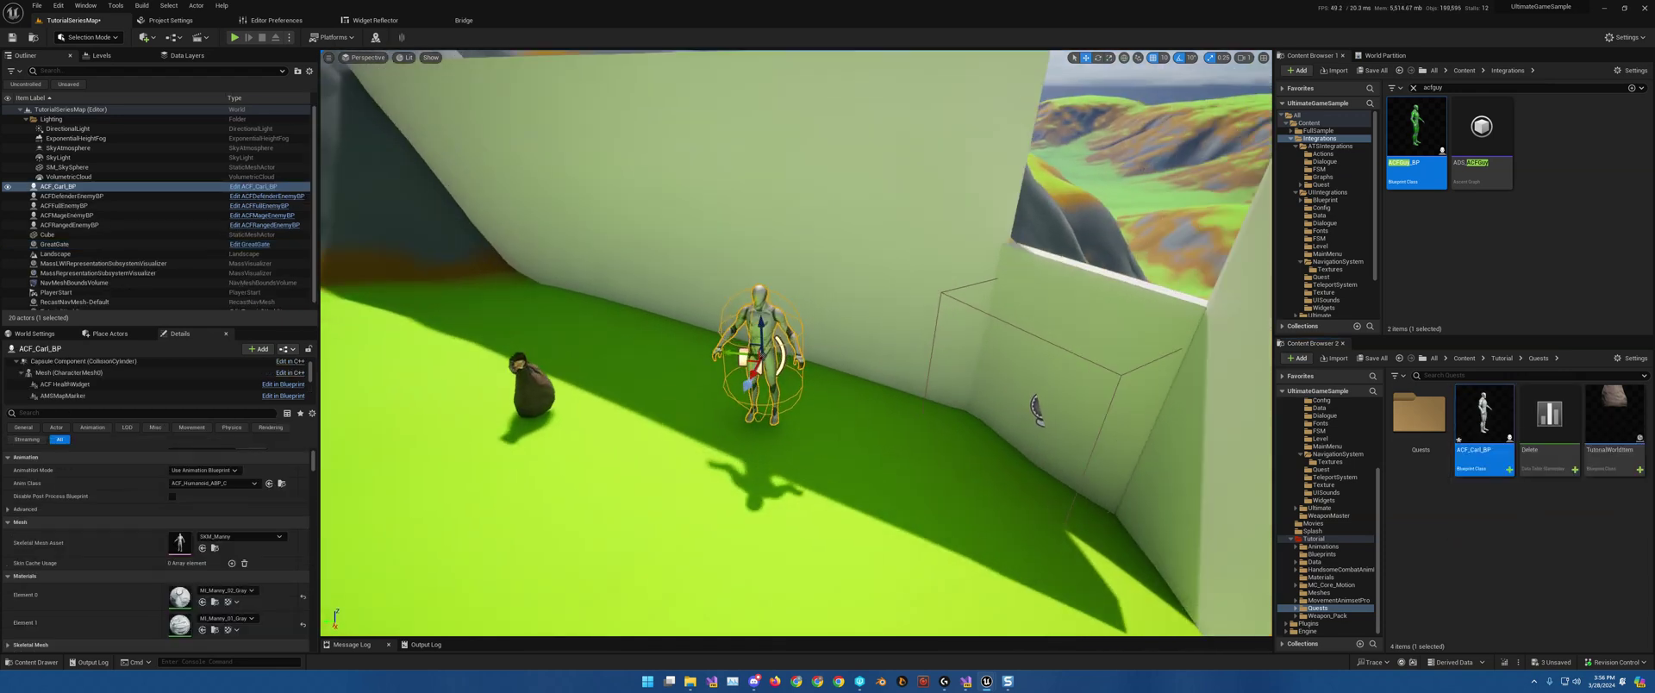
pyautogui.scroll(-5, 796, 342)
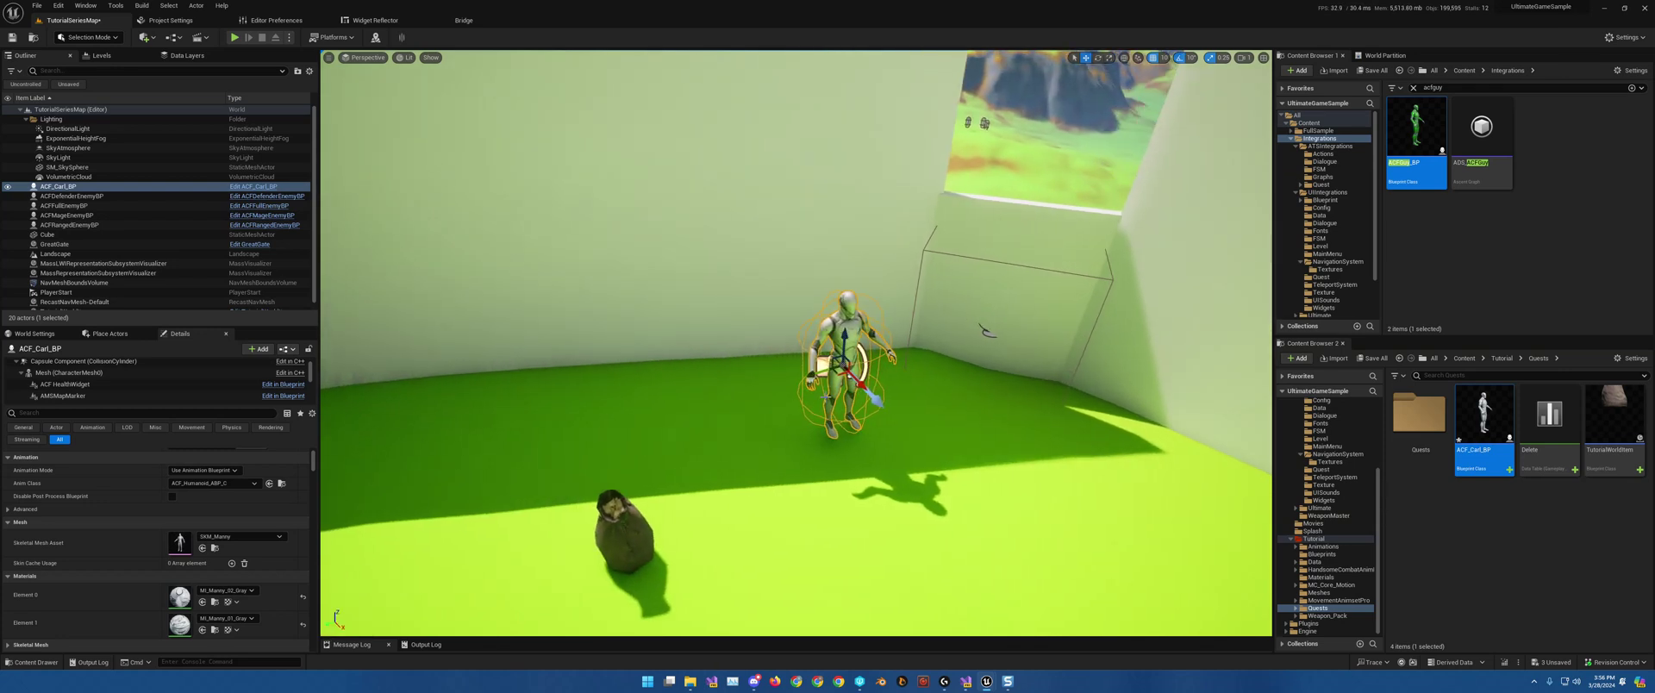
pyautogui.moveTo(843, 373); pyautogui.dragTo(517, 349)
pyautogui.moveTo(517, 349); pyautogui.dragTo(750, 429, button='right')
# Move the sack to the right side of the floor and open ACF_Carl_BP.
pyautogui.click(750, 429)
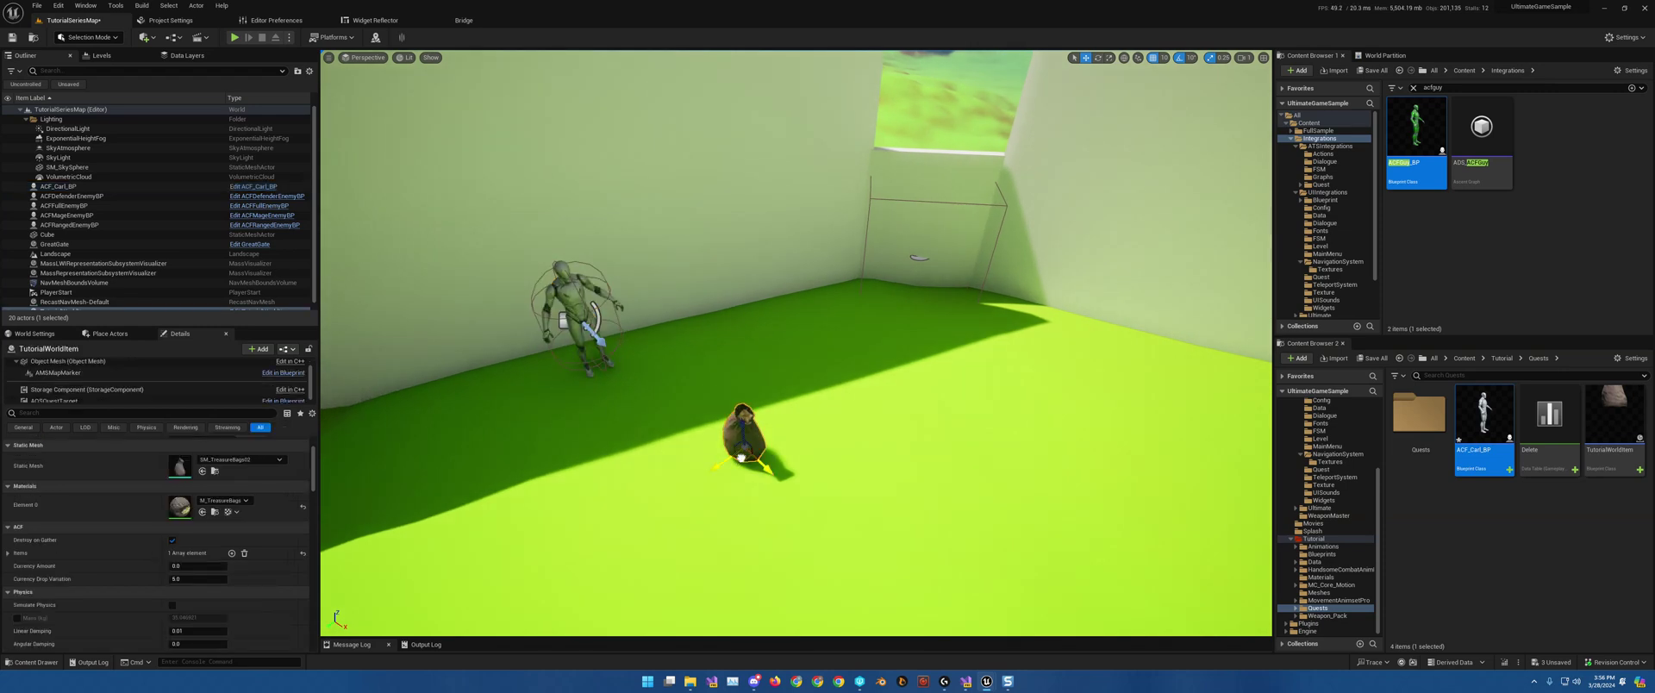
pyautogui.moveTo(741, 458); pyautogui.dragTo(1157, 395)
pyautogui.moveTo(1196, 352); pyautogui.dragTo(1196, 352, button='right')
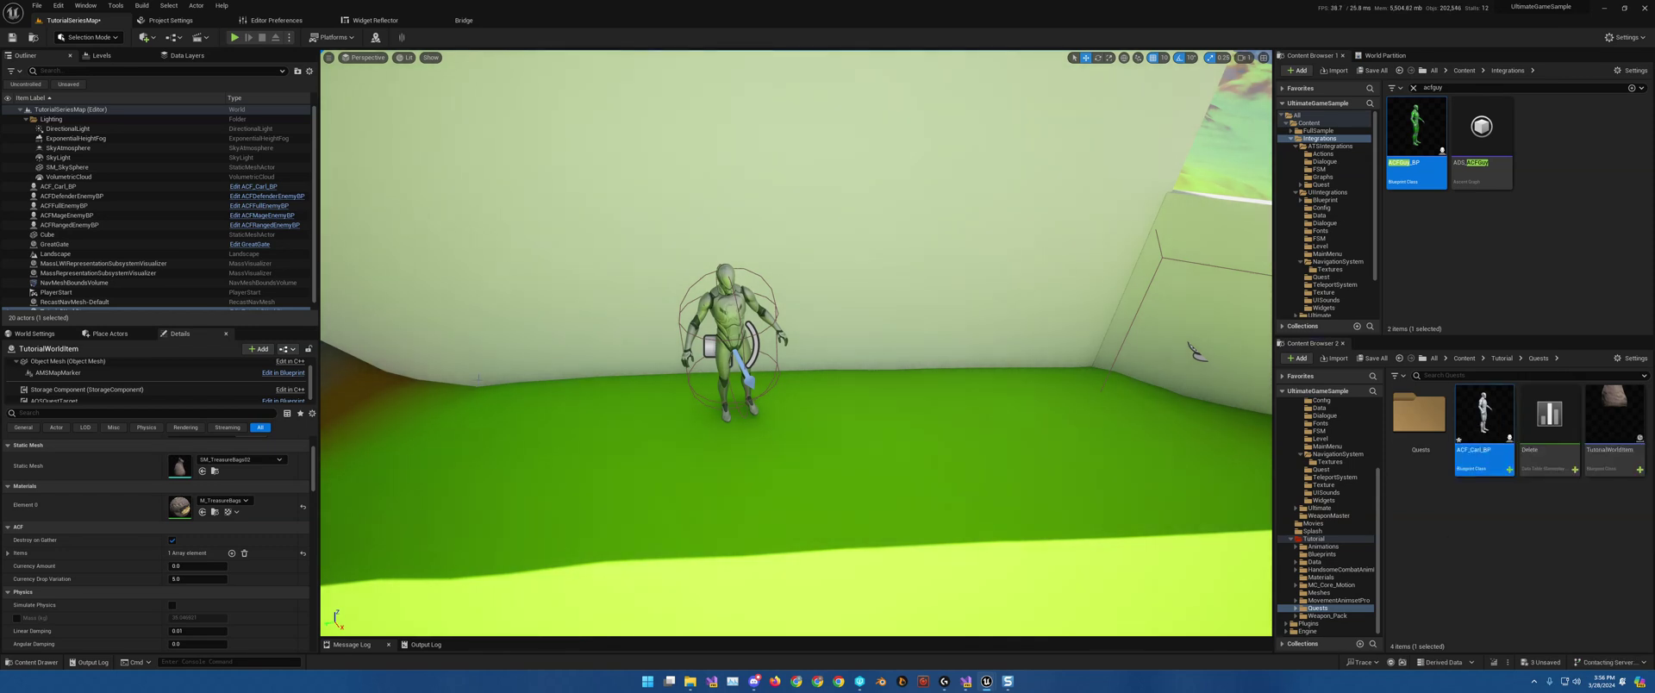
pyautogui.doubleClick(1483, 422)
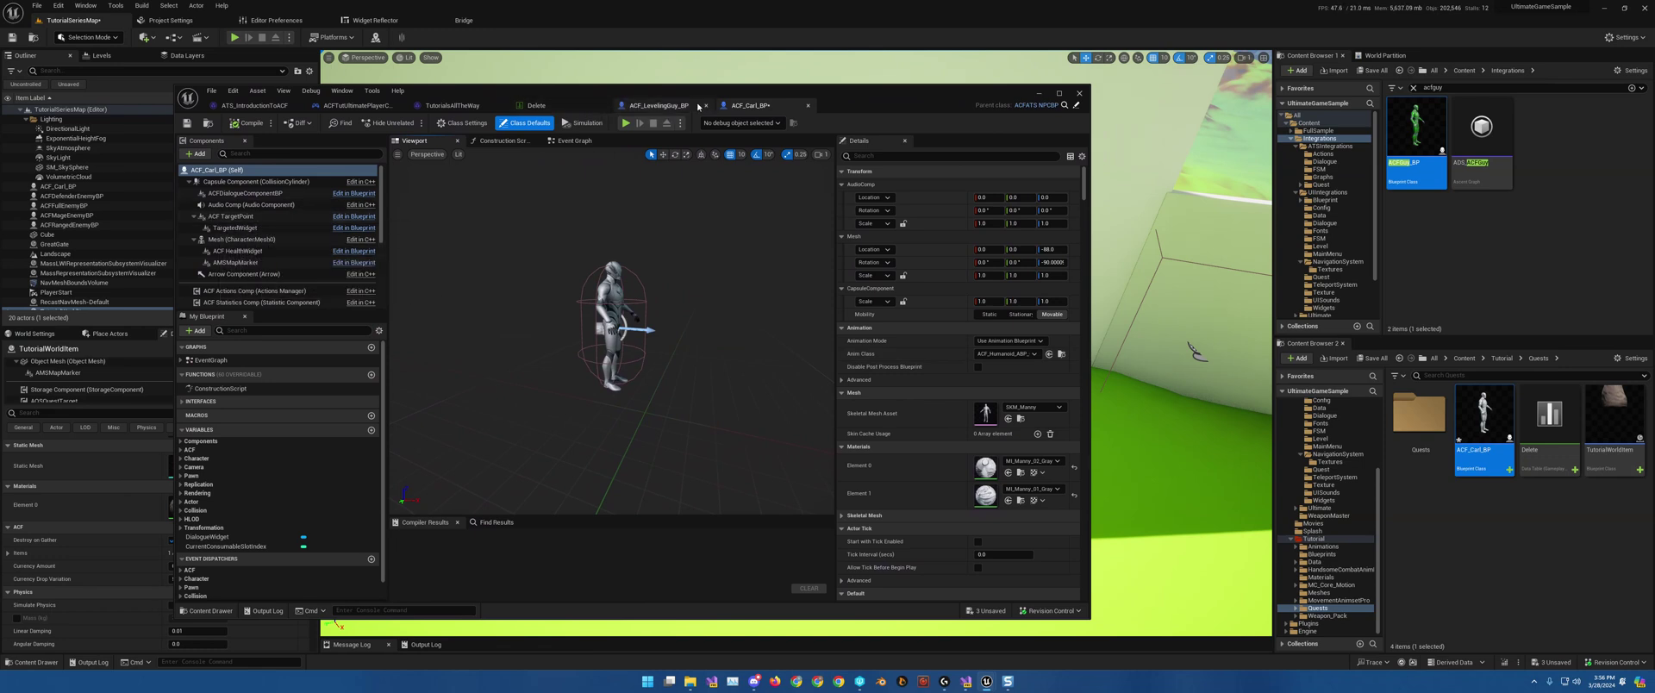
# Arrange the ACF_Carl_BP editor and review its dialogue component, widget class and class defaults.
pyautogui.click(1037, 93)
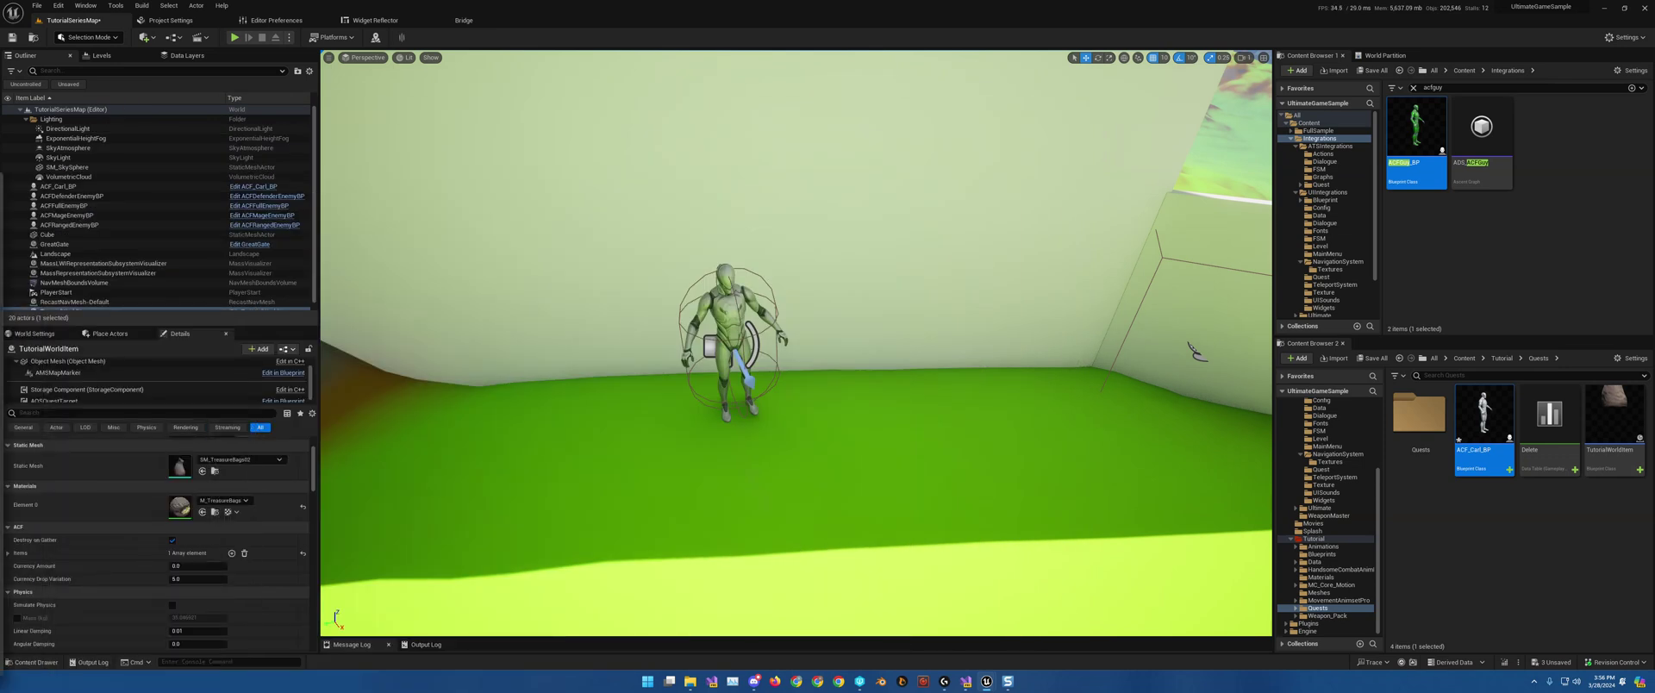
pyautogui.click(987, 681)
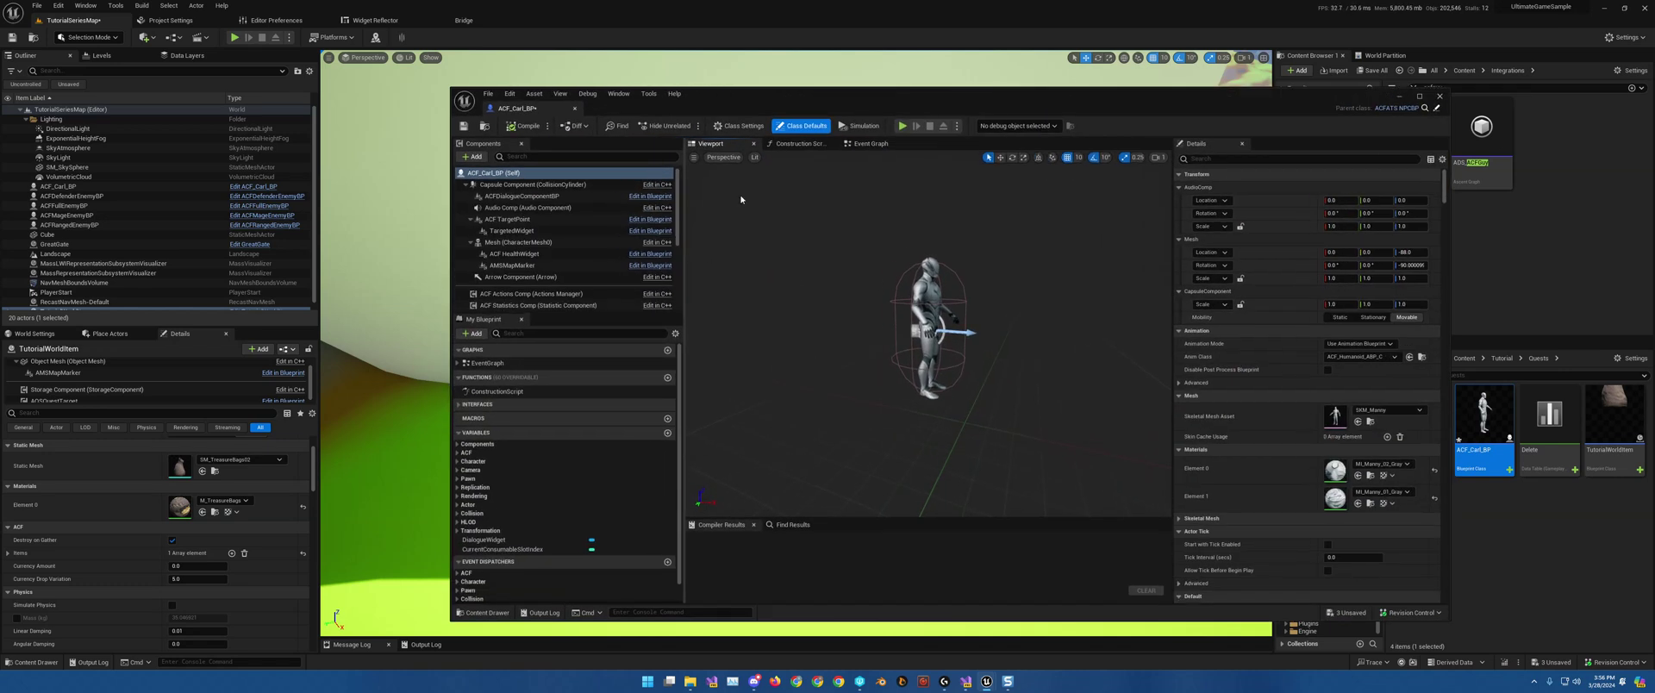
pyautogui.moveTo(741, 97); pyautogui.dragTo(520, 95)
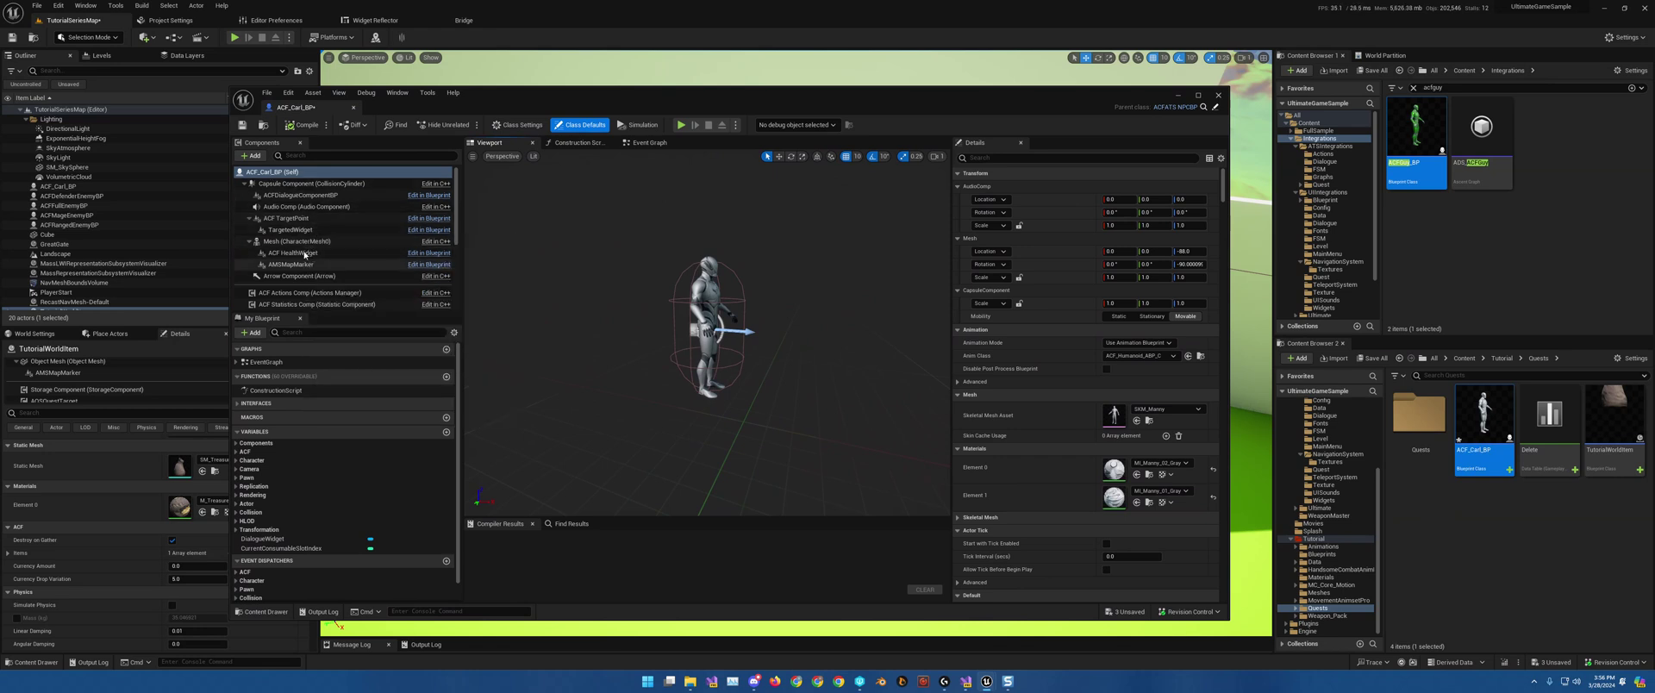
pyautogui.click(281, 196)
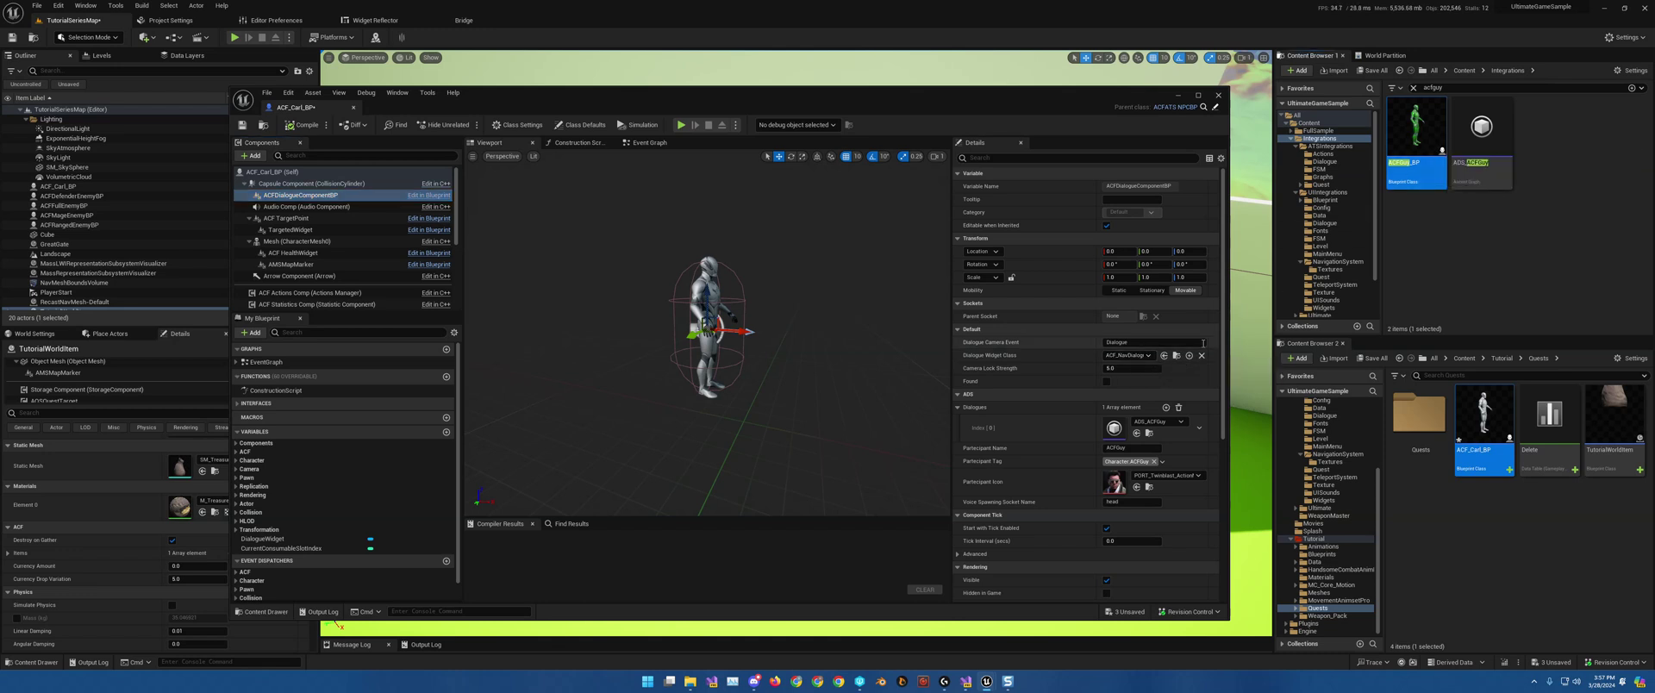
pyautogui.click(1177, 355)
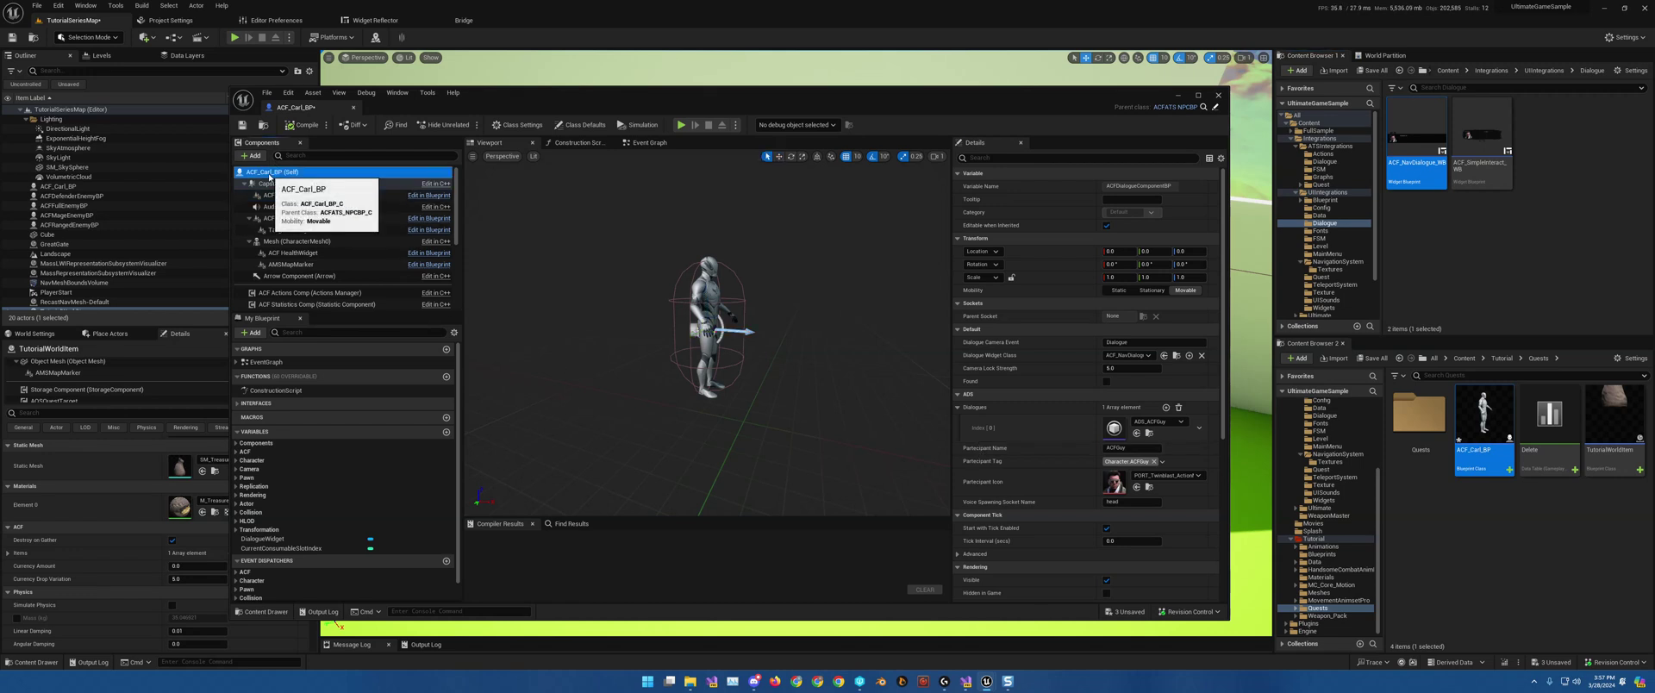
pyautogui.click(269, 174)
# Enter Carl as the ACFDialogueComponentBP Participant Name.
pyautogui.scroll(-3, 1067, 448)
pyautogui.scroll(-3, 1066, 449)
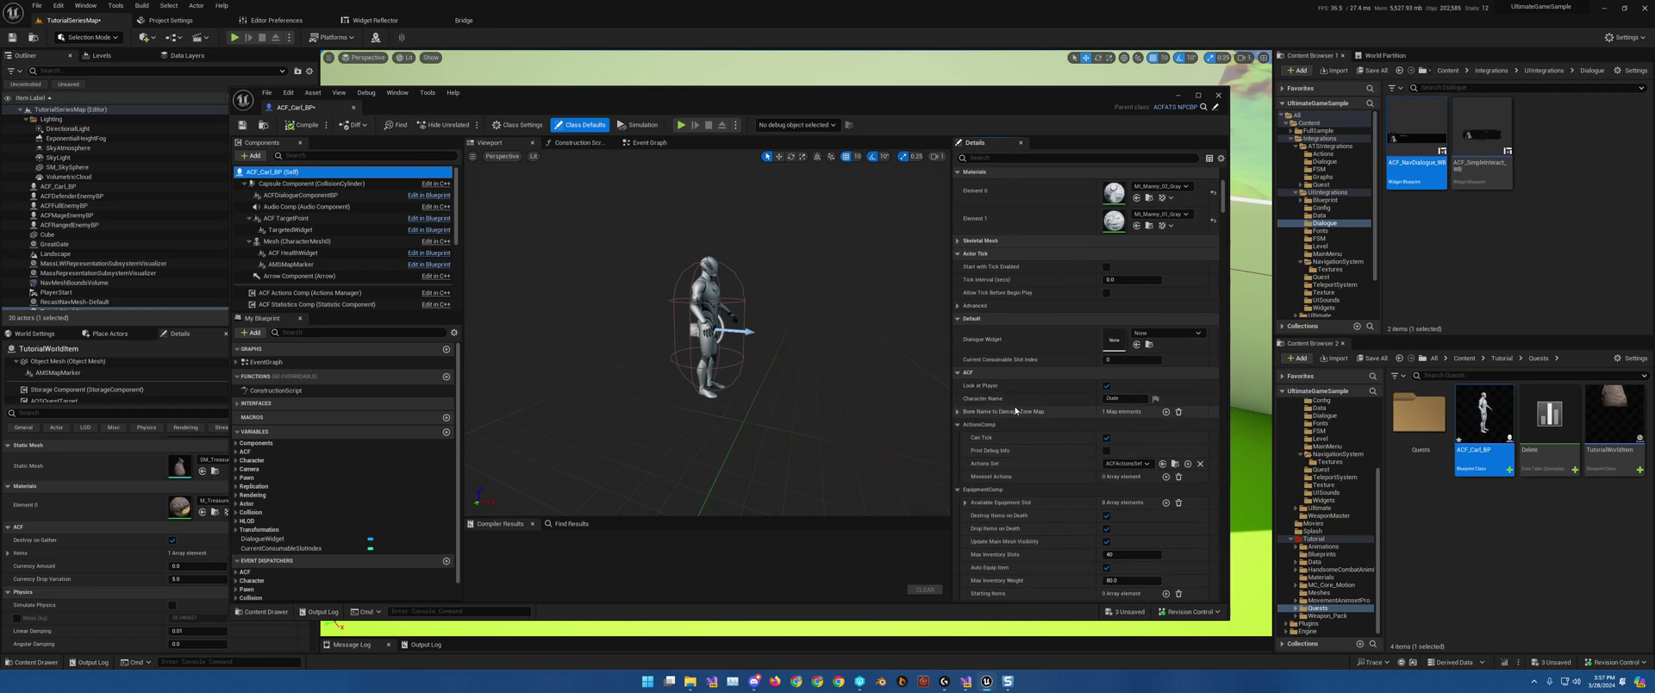
pyautogui.click(290, 199)
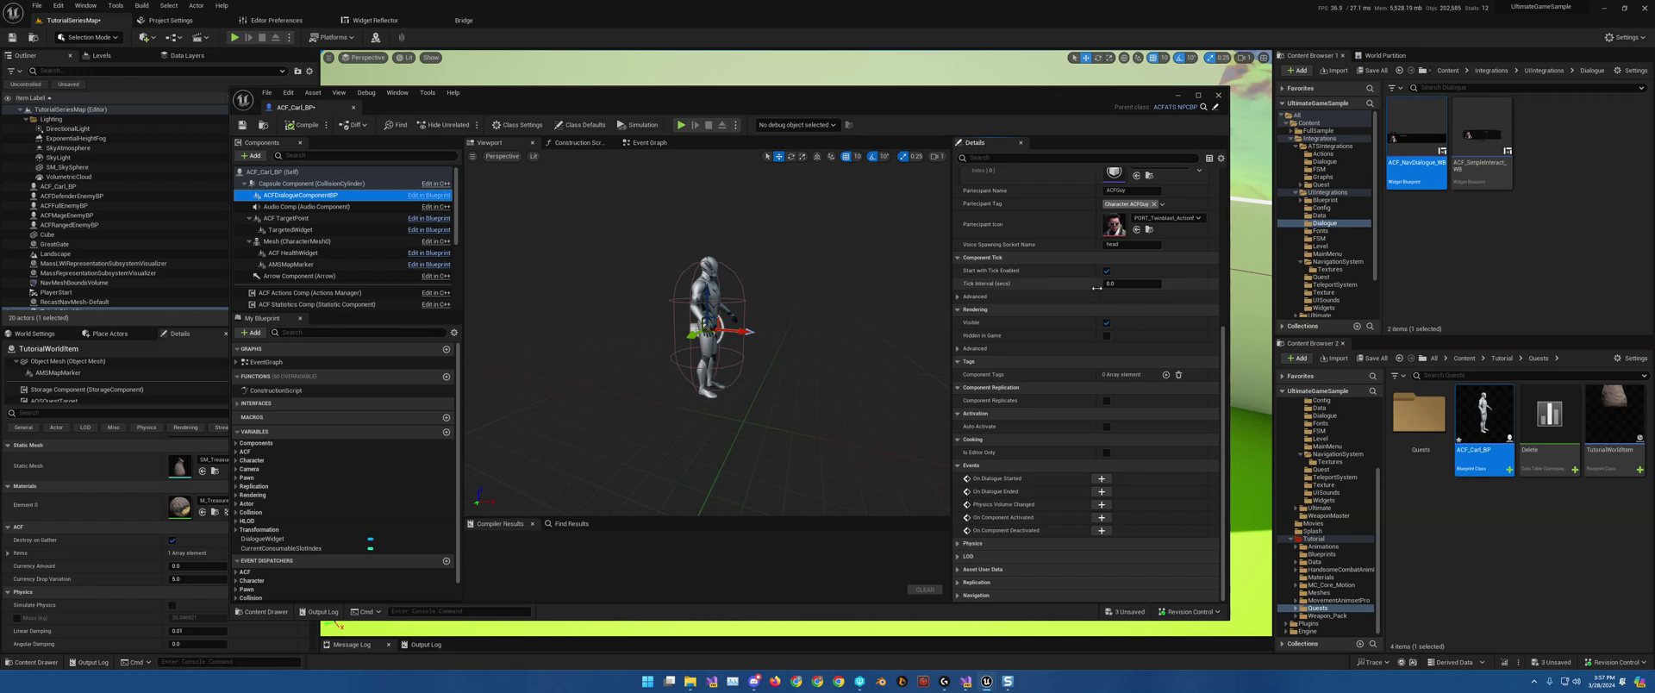
pyautogui.scroll(-5, 1085, 299)
pyautogui.scroll(2, 1084, 299)
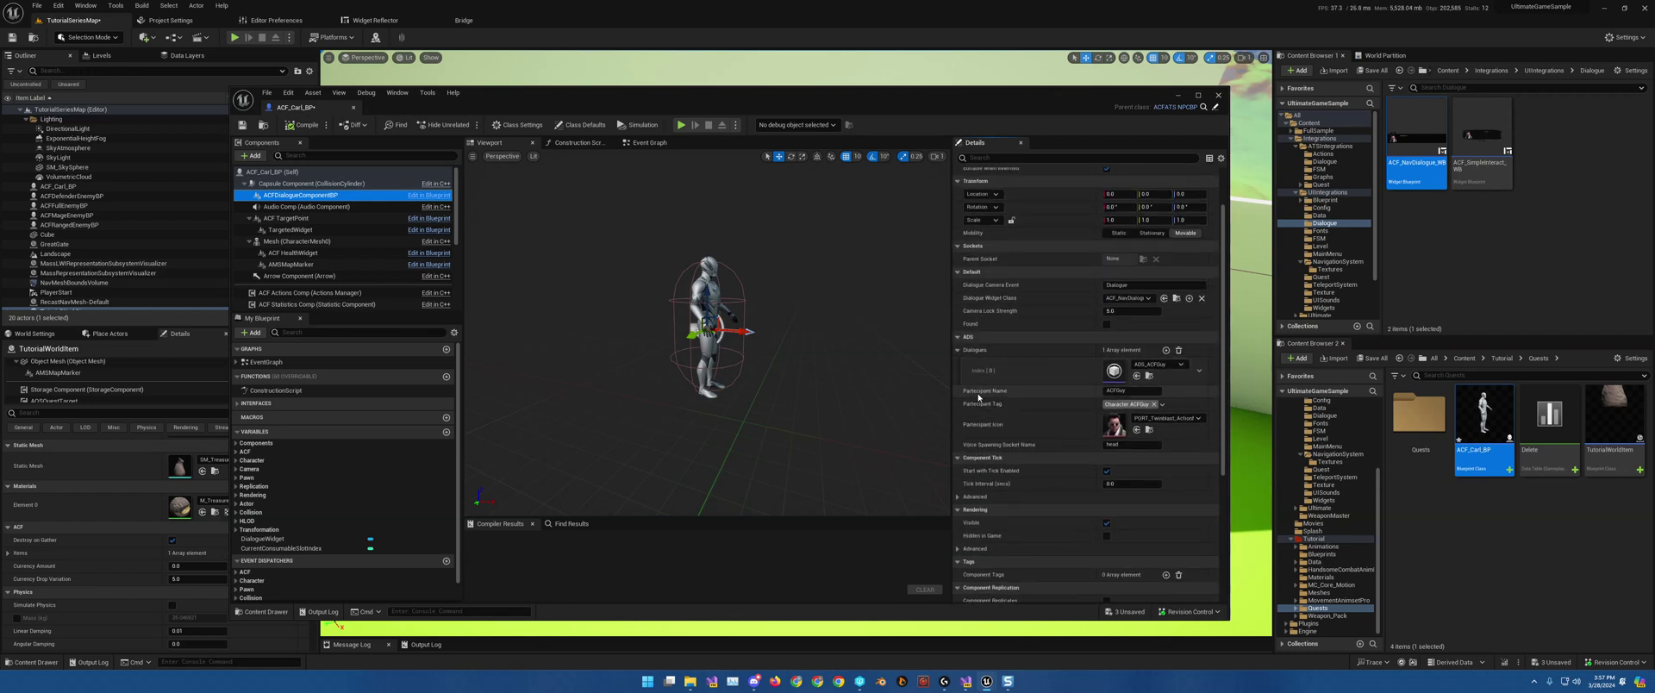
pyautogui.click(1146, 392)
pyautogui.write('Carl')
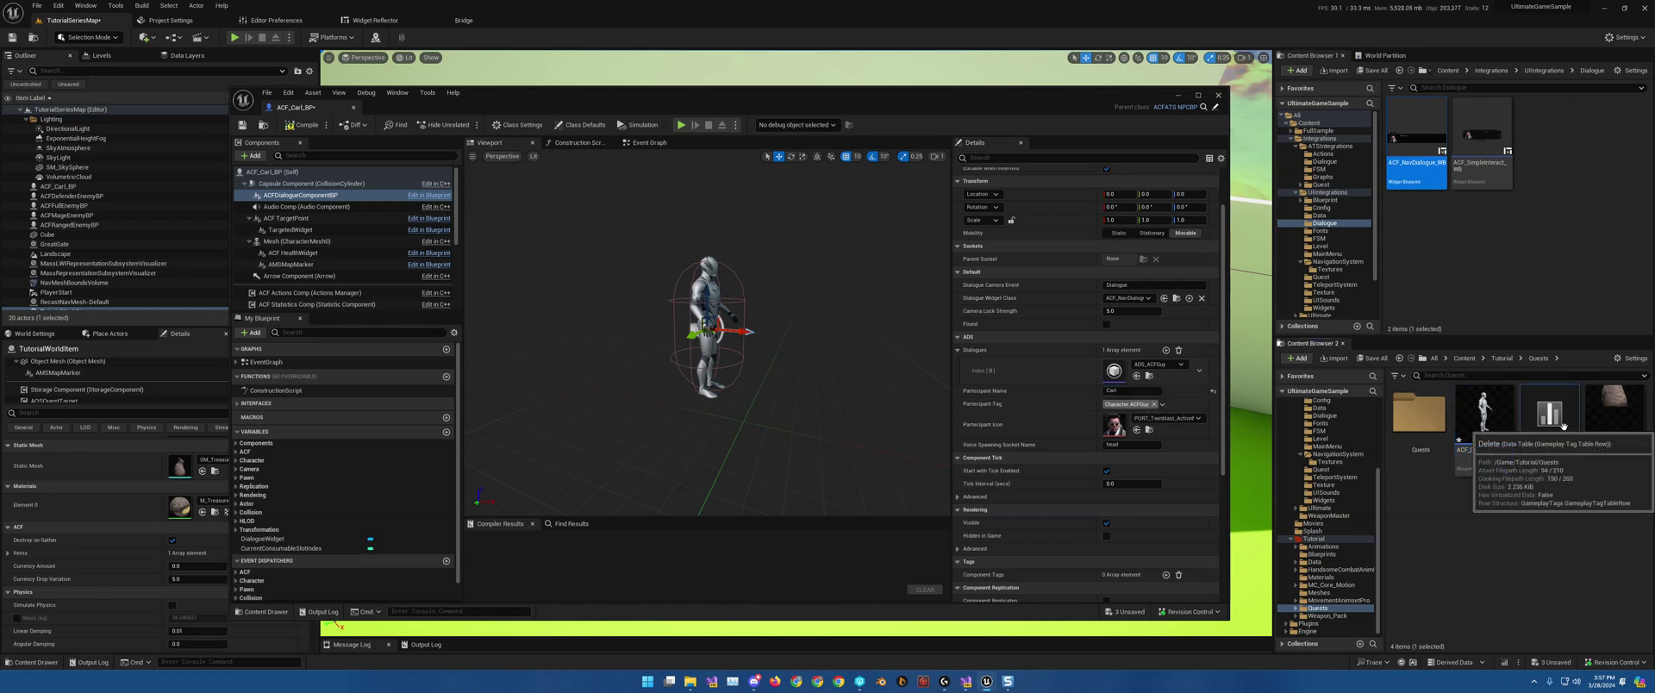
# Add a row tagged Character.Carl to the Delete data table and save it.
pyautogui.click(1526, 449)
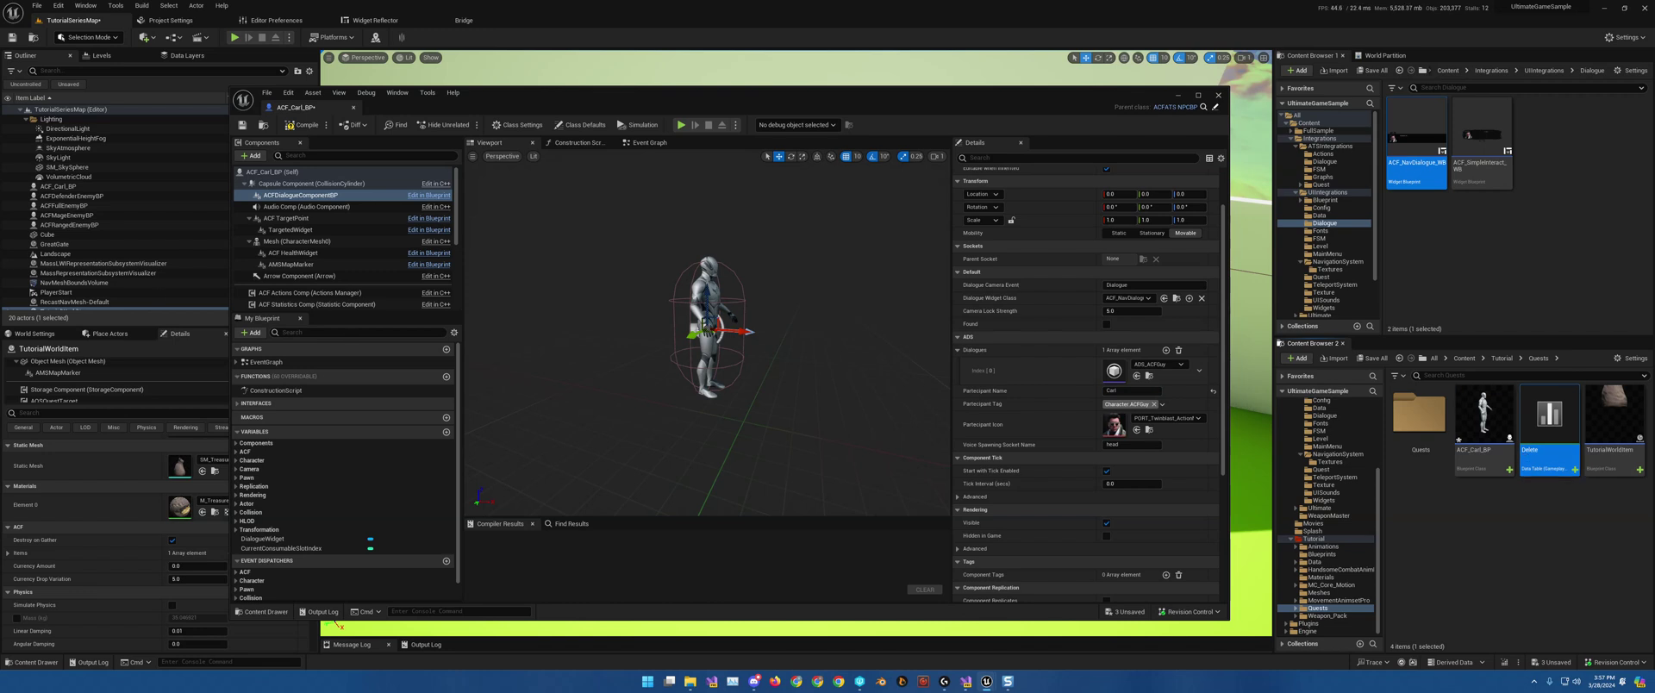
pyautogui.doubleClick(1549, 418)
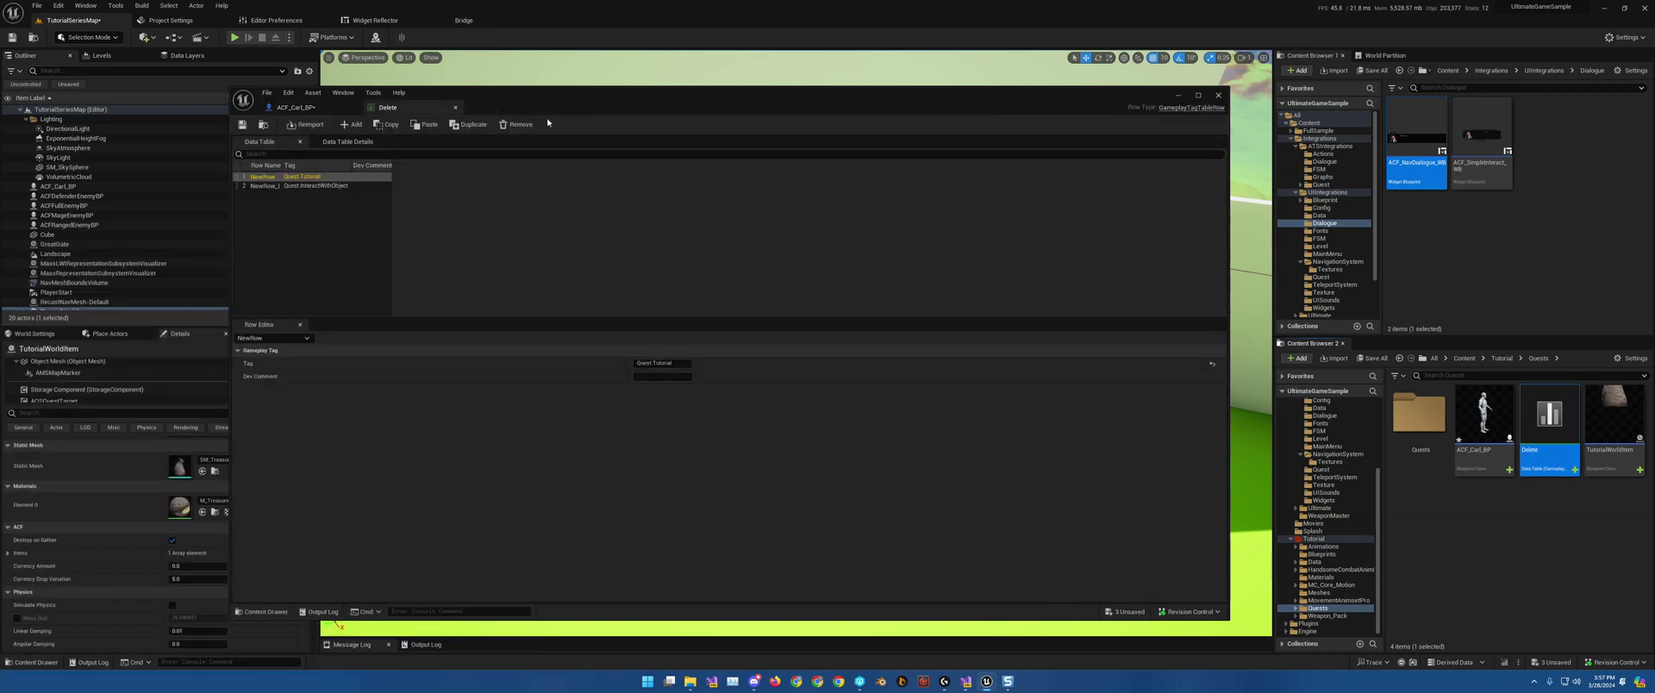
pyautogui.click(350, 124)
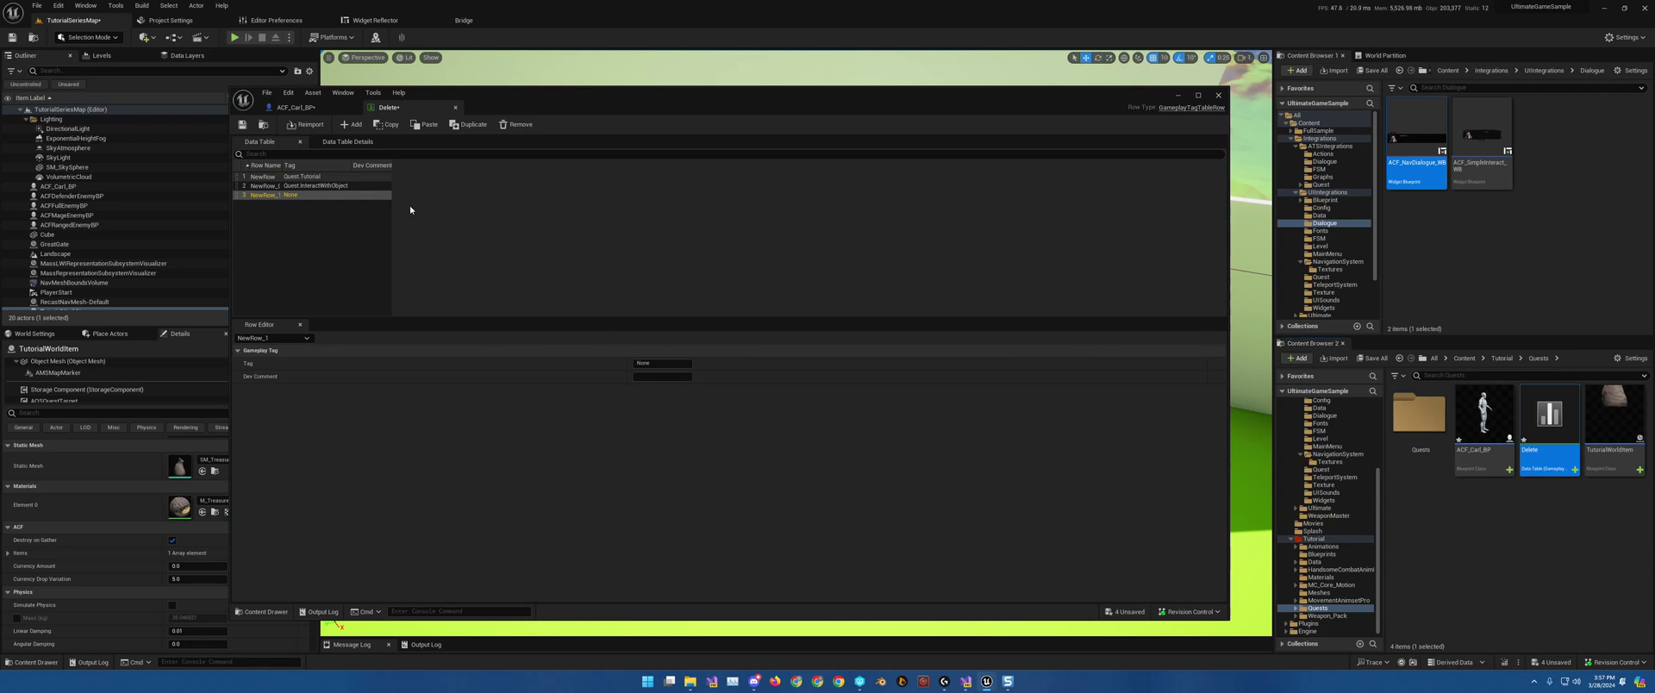
pyautogui.click(655, 365)
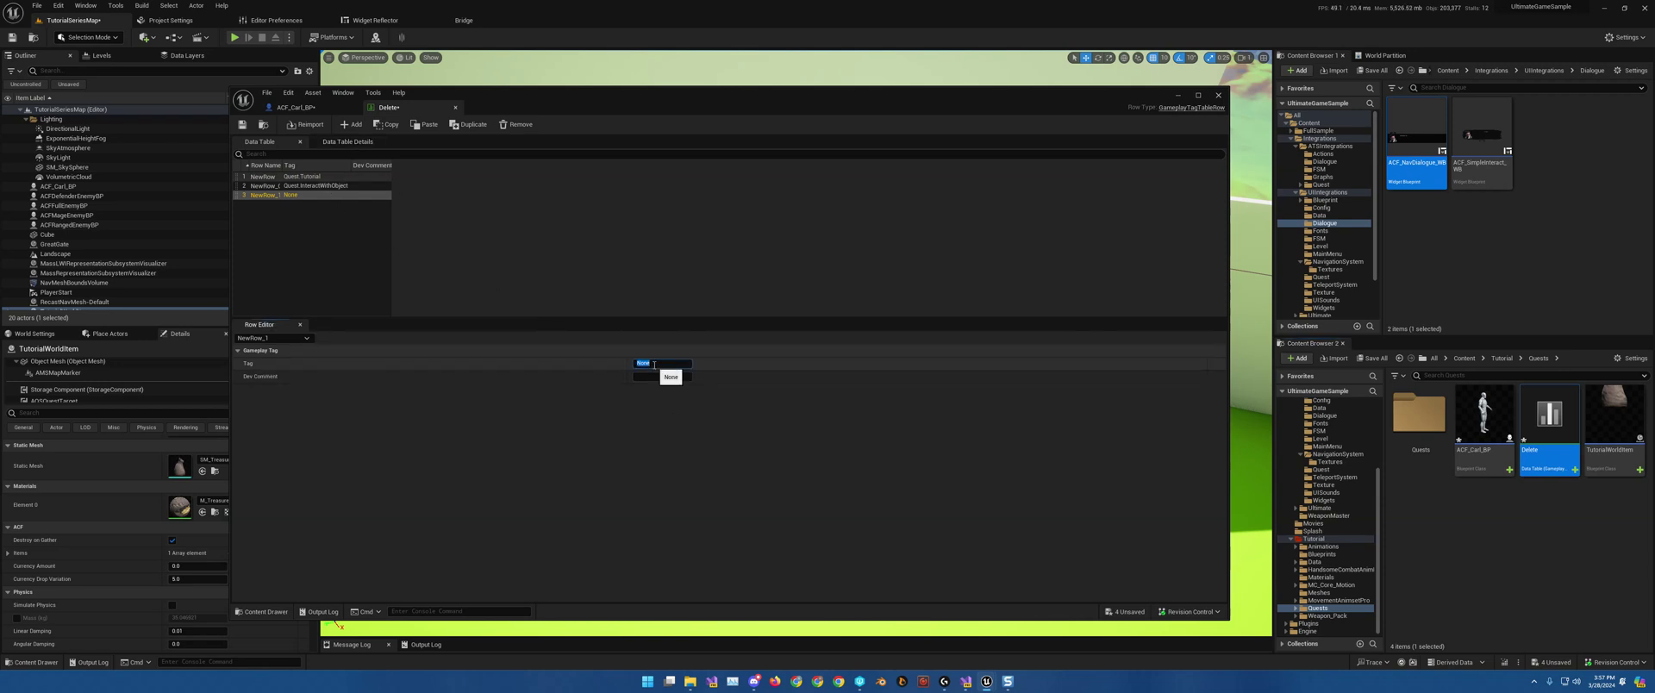
pyautogui.write('Character.Carl')
pyautogui.press('Return')
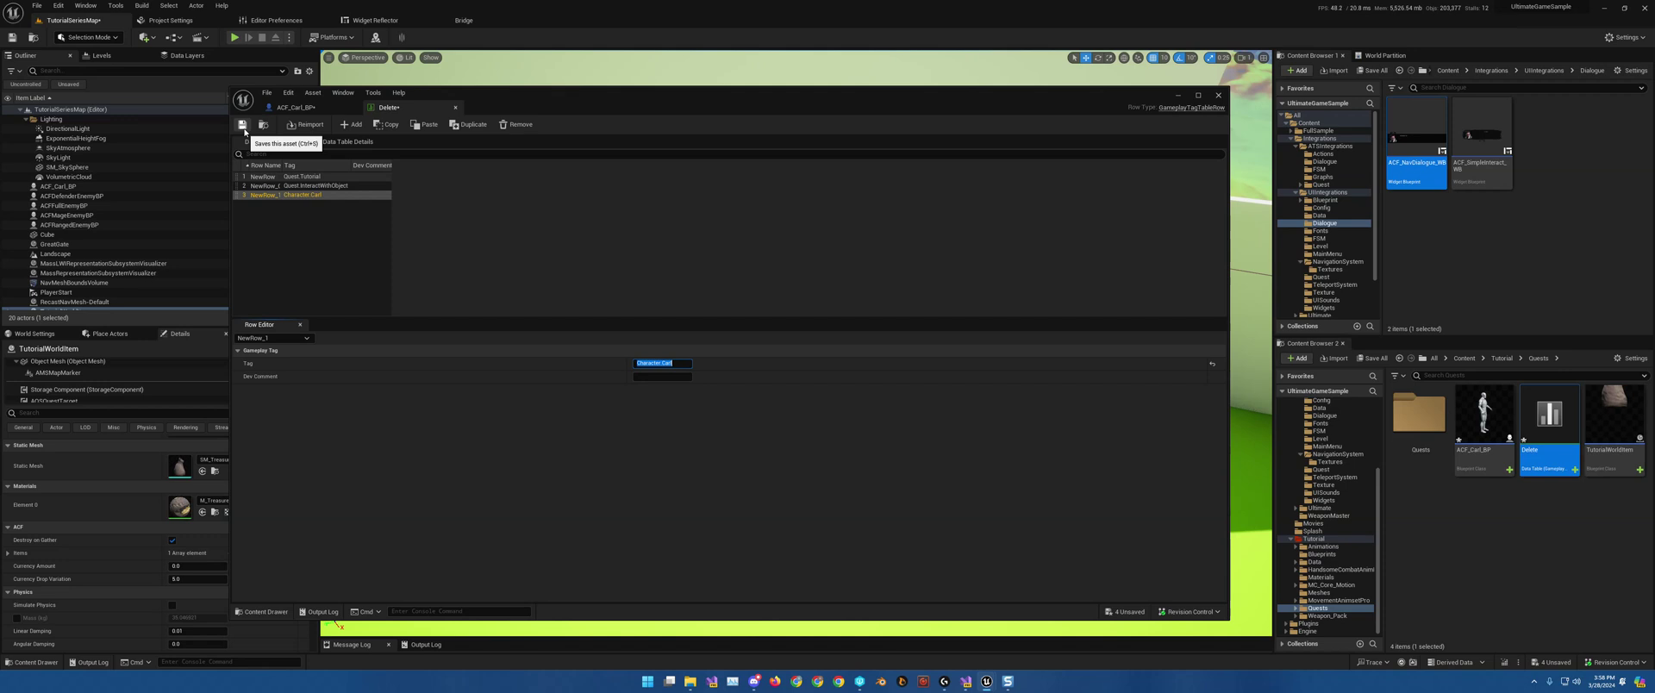
pyautogui.click(242, 124)
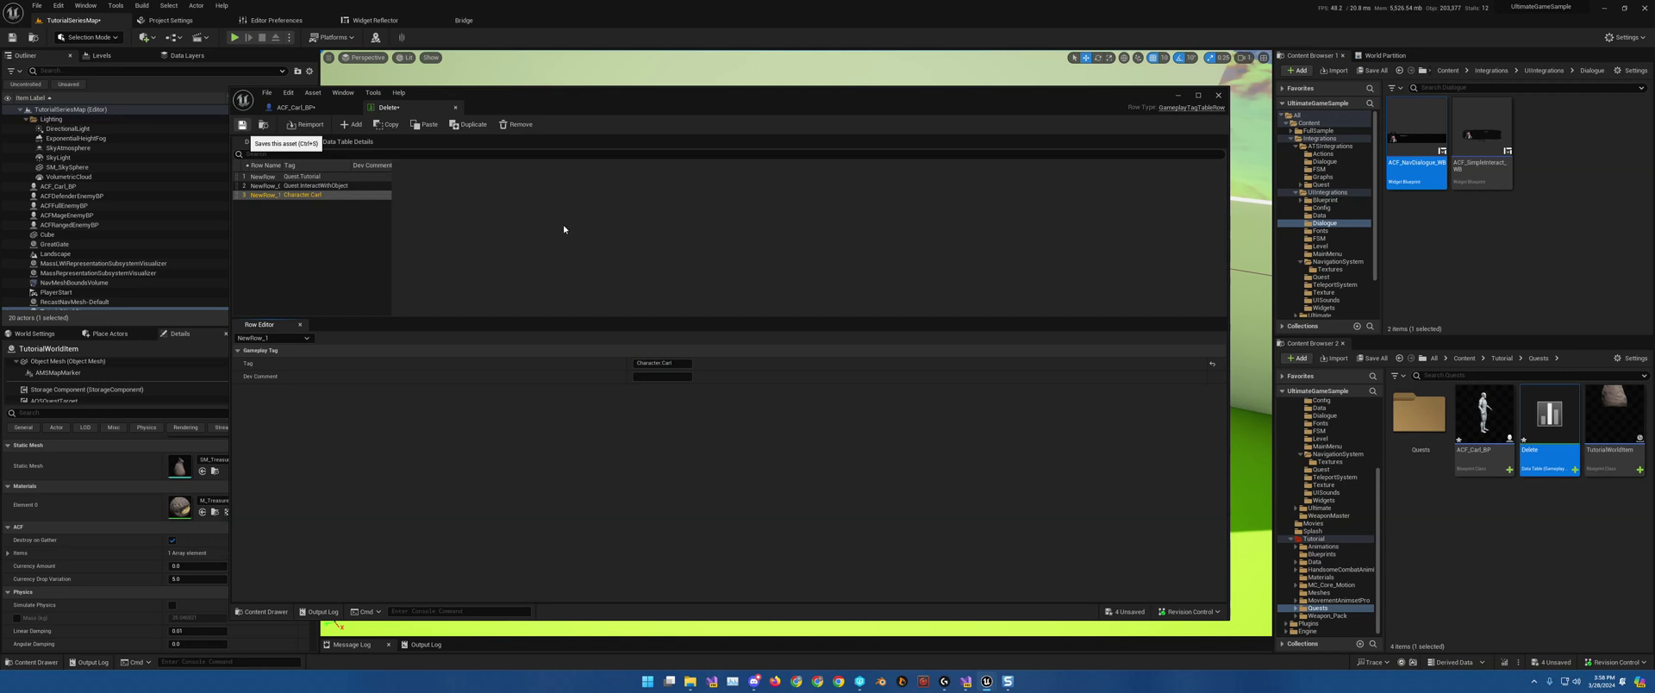
# Set ACF_Carl_BP's dialogue component Participant Tag to Character.Carl.
pyautogui.click(310, 109)
pyautogui.click(1127, 404)
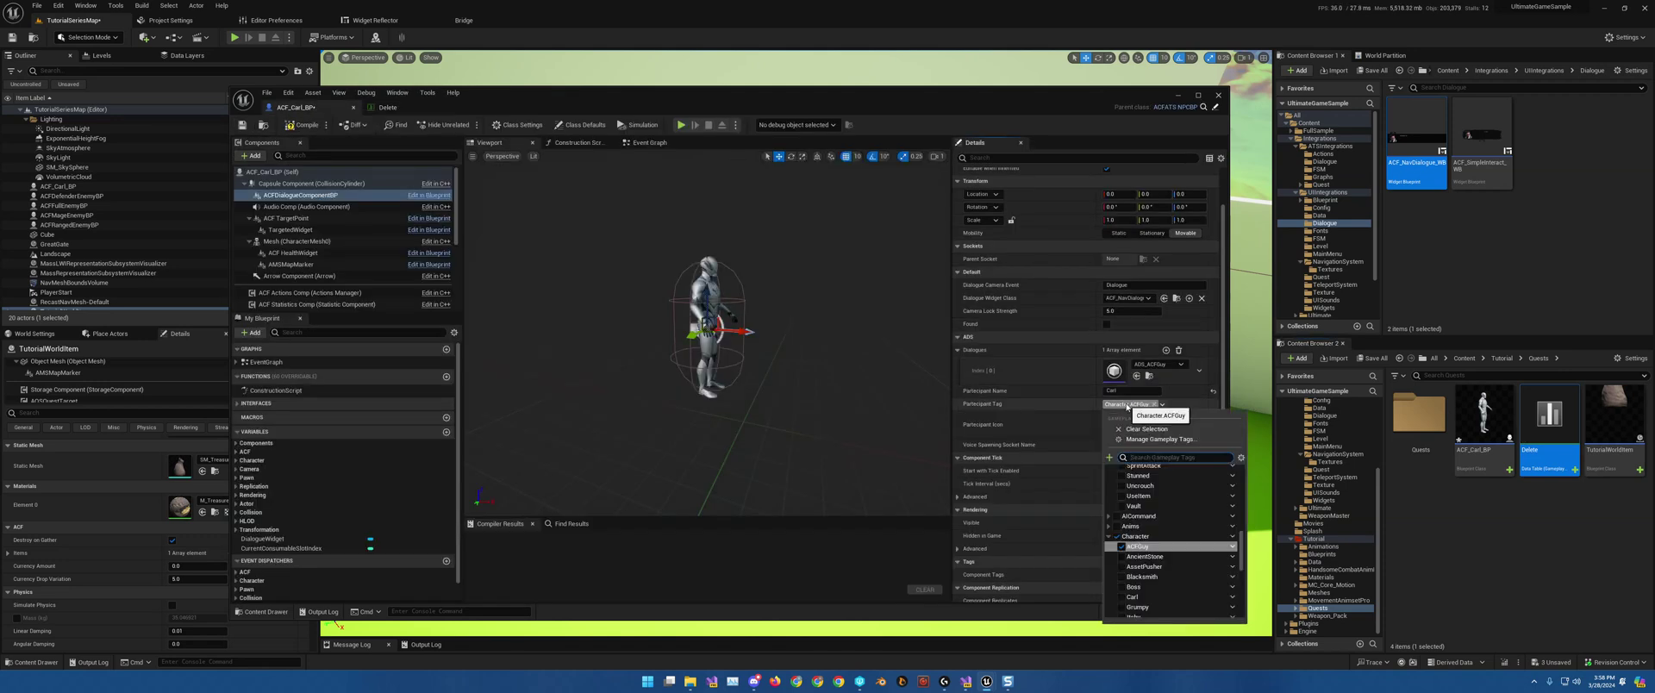
pyautogui.click(1122, 598)
pyautogui.click(1038, 408)
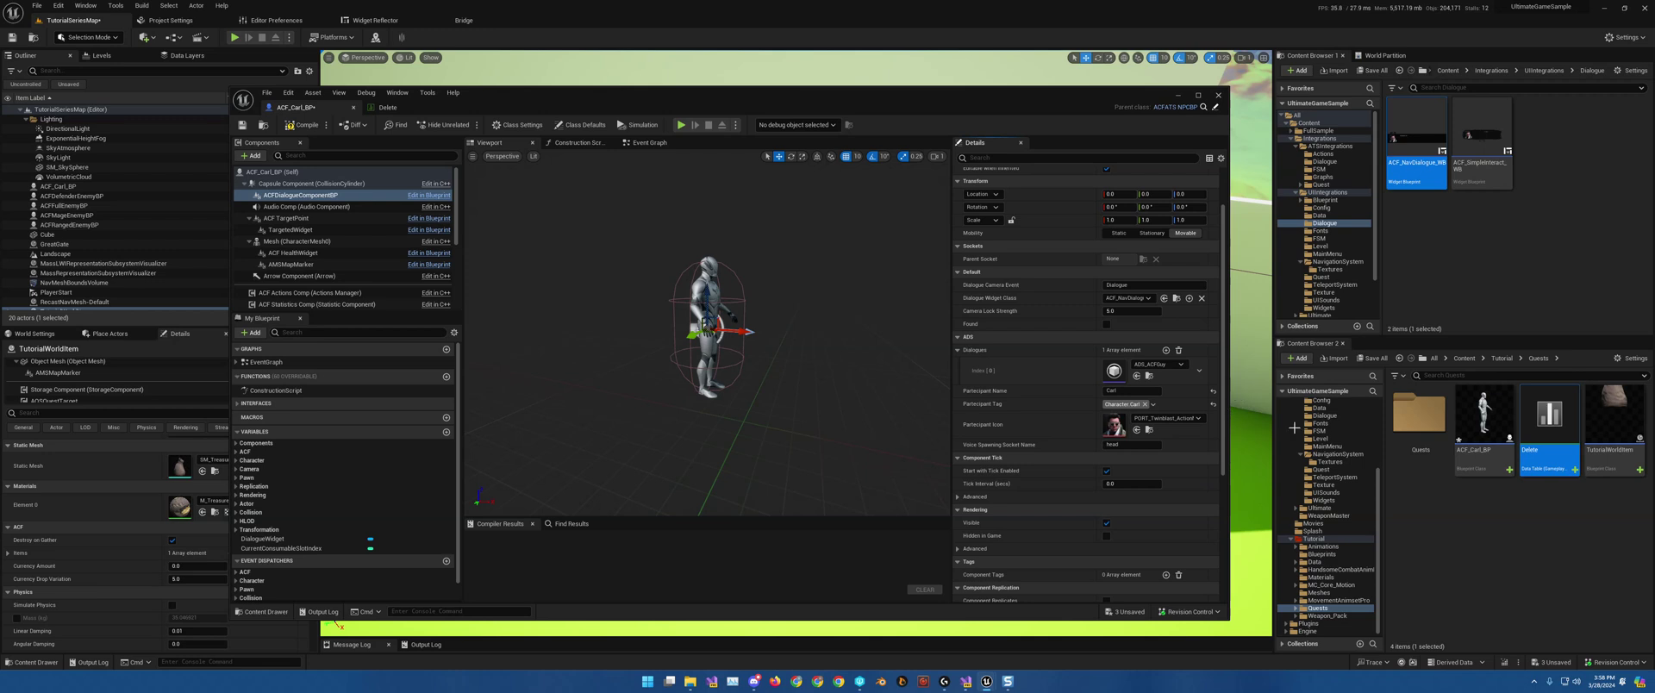
pyautogui.rightClick(1410, 505)
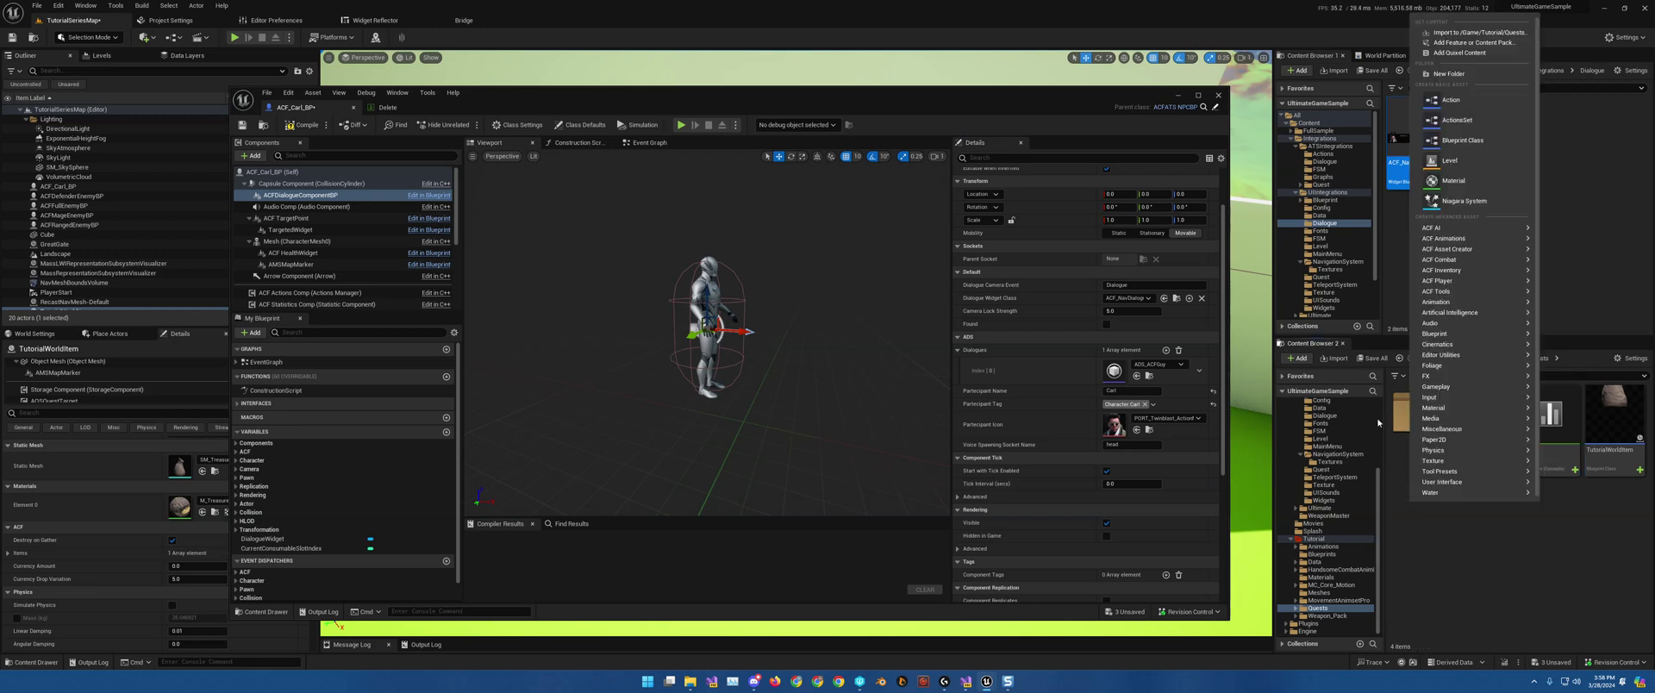
# Create a Dialogue Graph asset named ADS_Carl and open it.
pyautogui.moveTo(1457, 293)
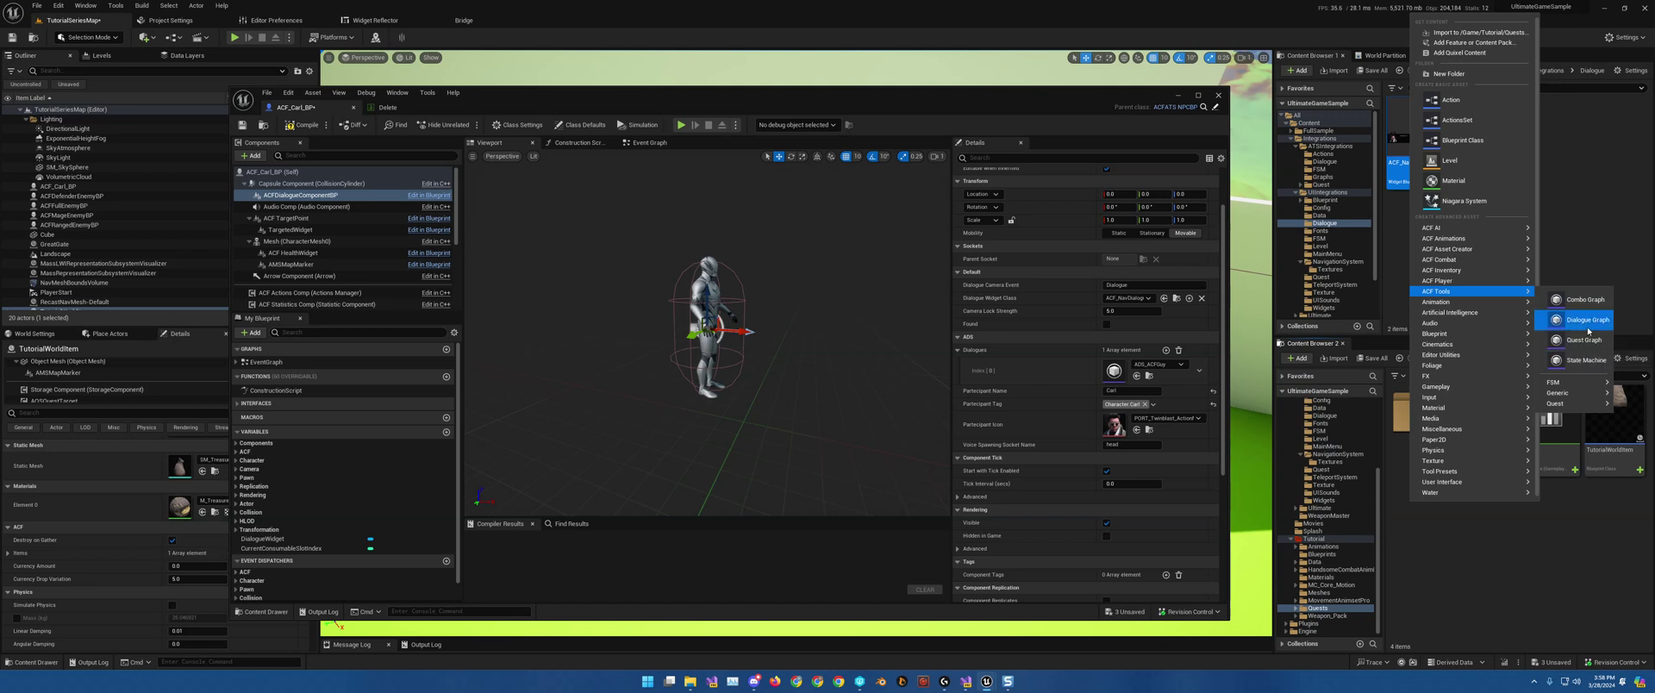
pyautogui.click(1588, 320)
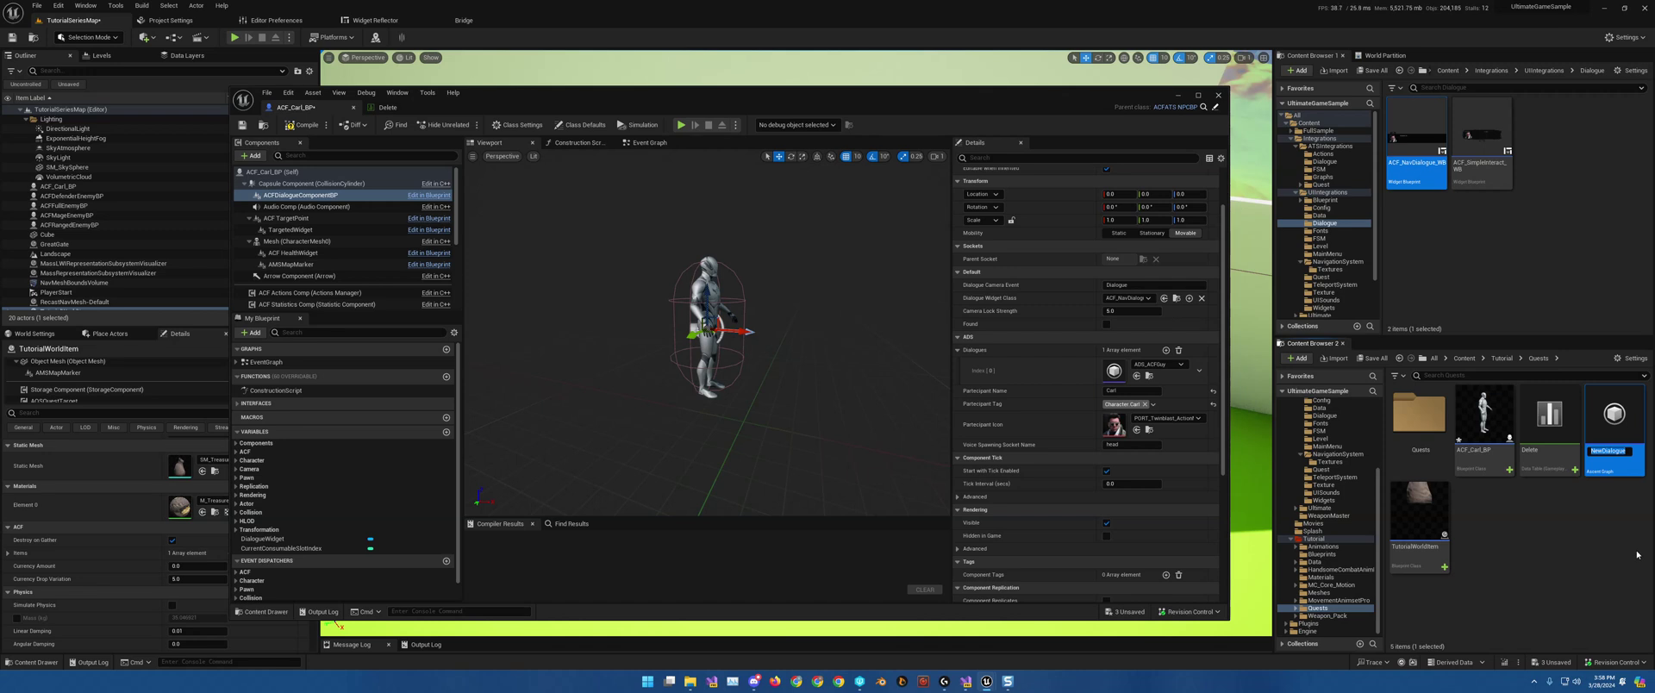
pyautogui.write('ADS_')
pyautogui.write('Carl')
pyautogui.press('Return')
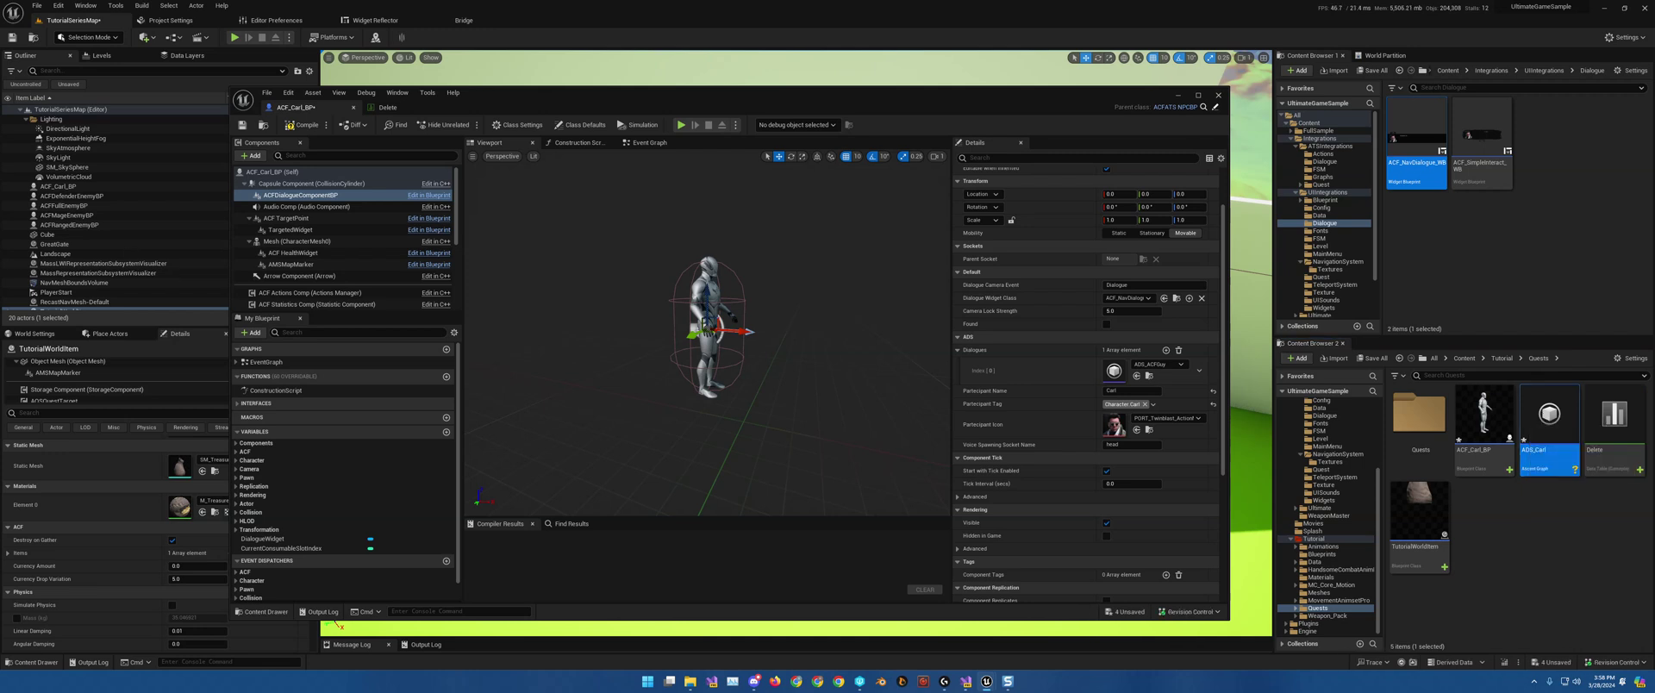
pyautogui.doubleClick(1549, 418)
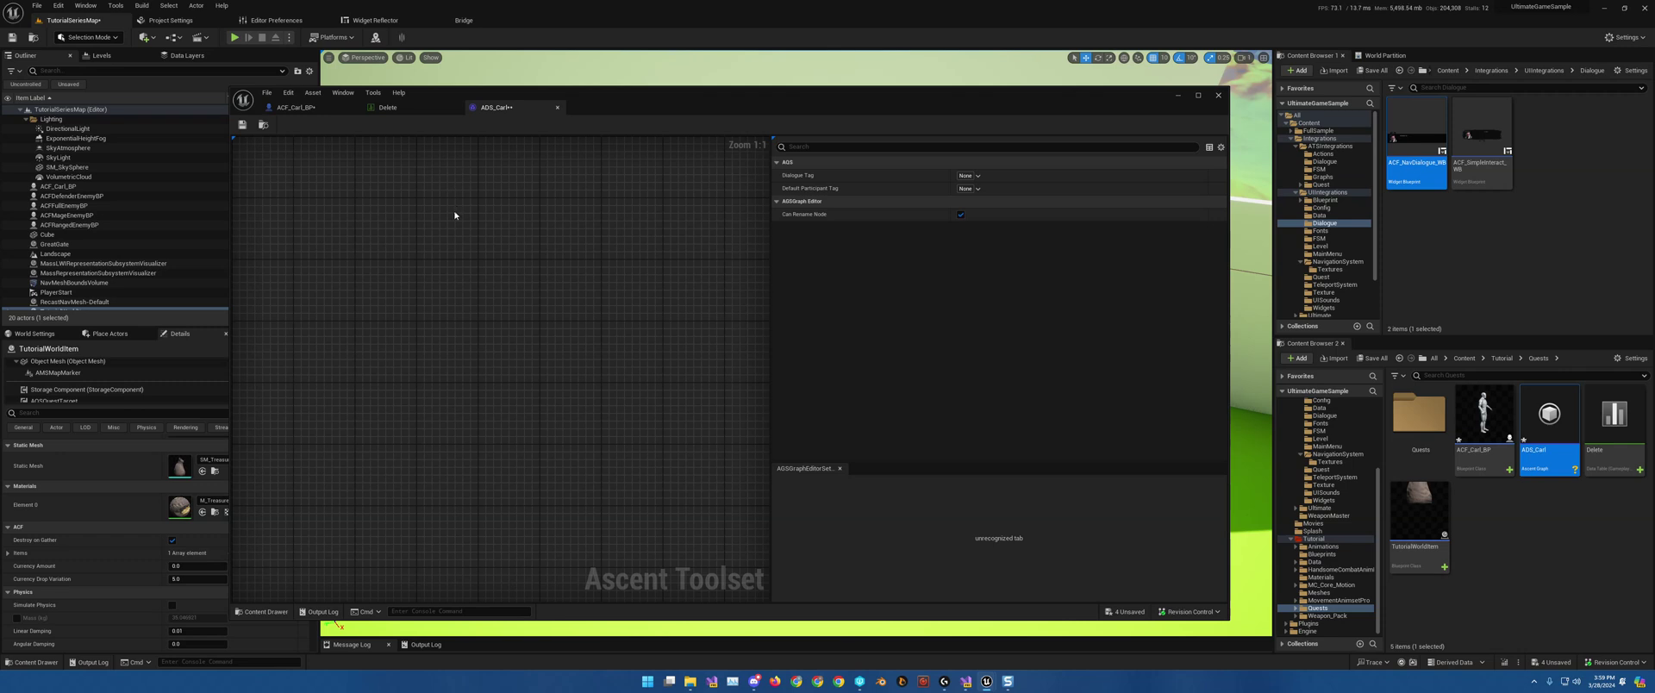
# Add a dialogue node and set its Participant Tag to Character.Carl.
pyautogui.rightClick(450, 192)
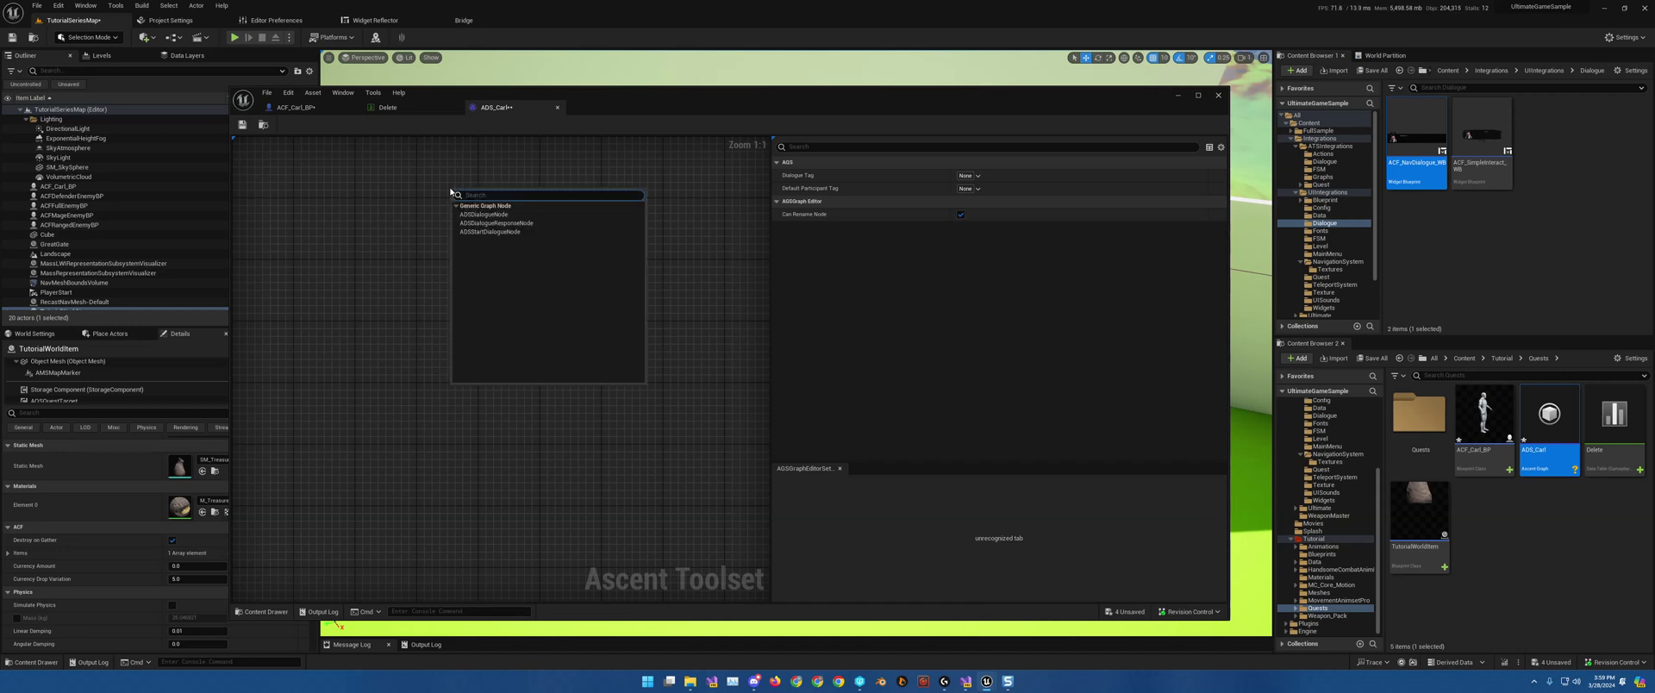
pyautogui.click(511, 223)
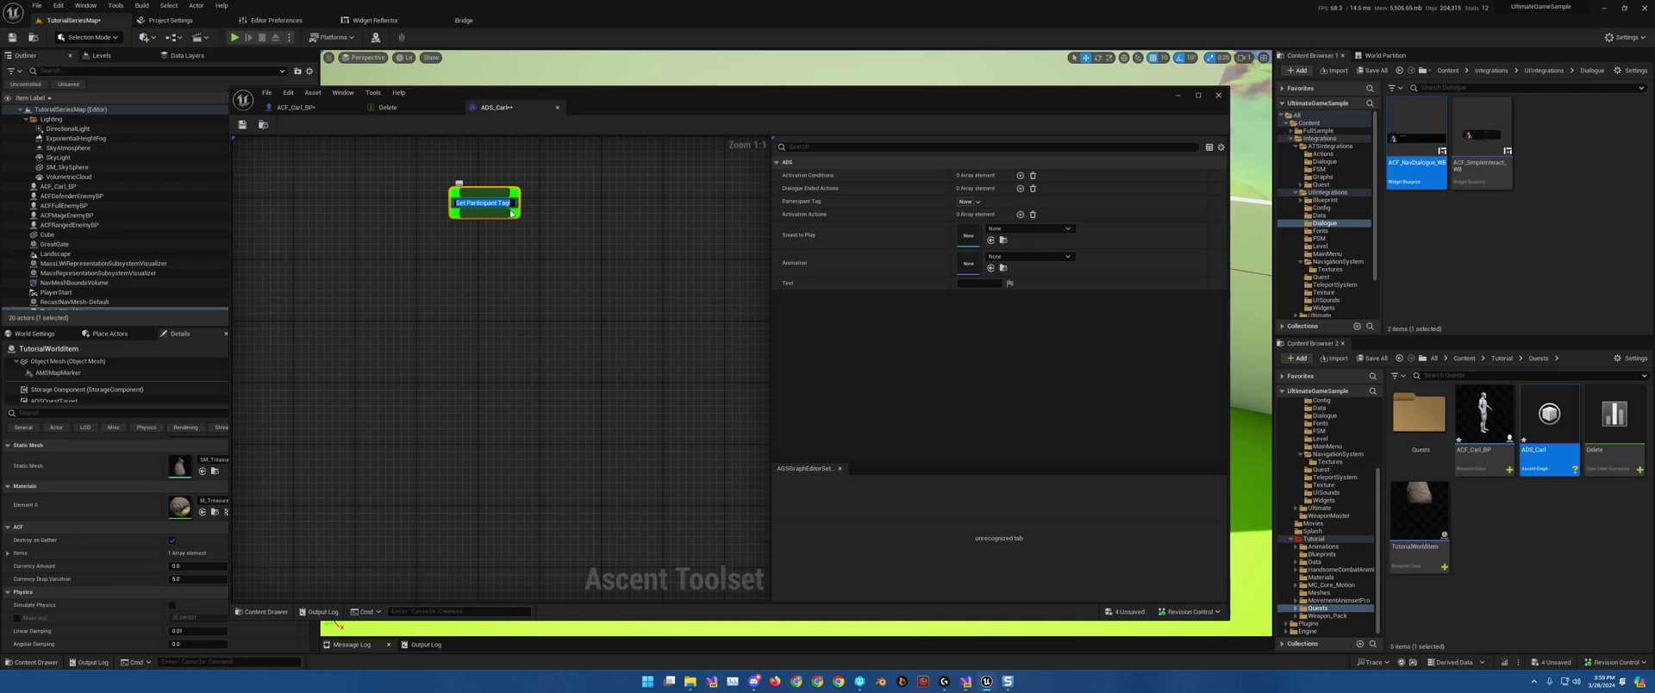
pyautogui.click(503, 222)
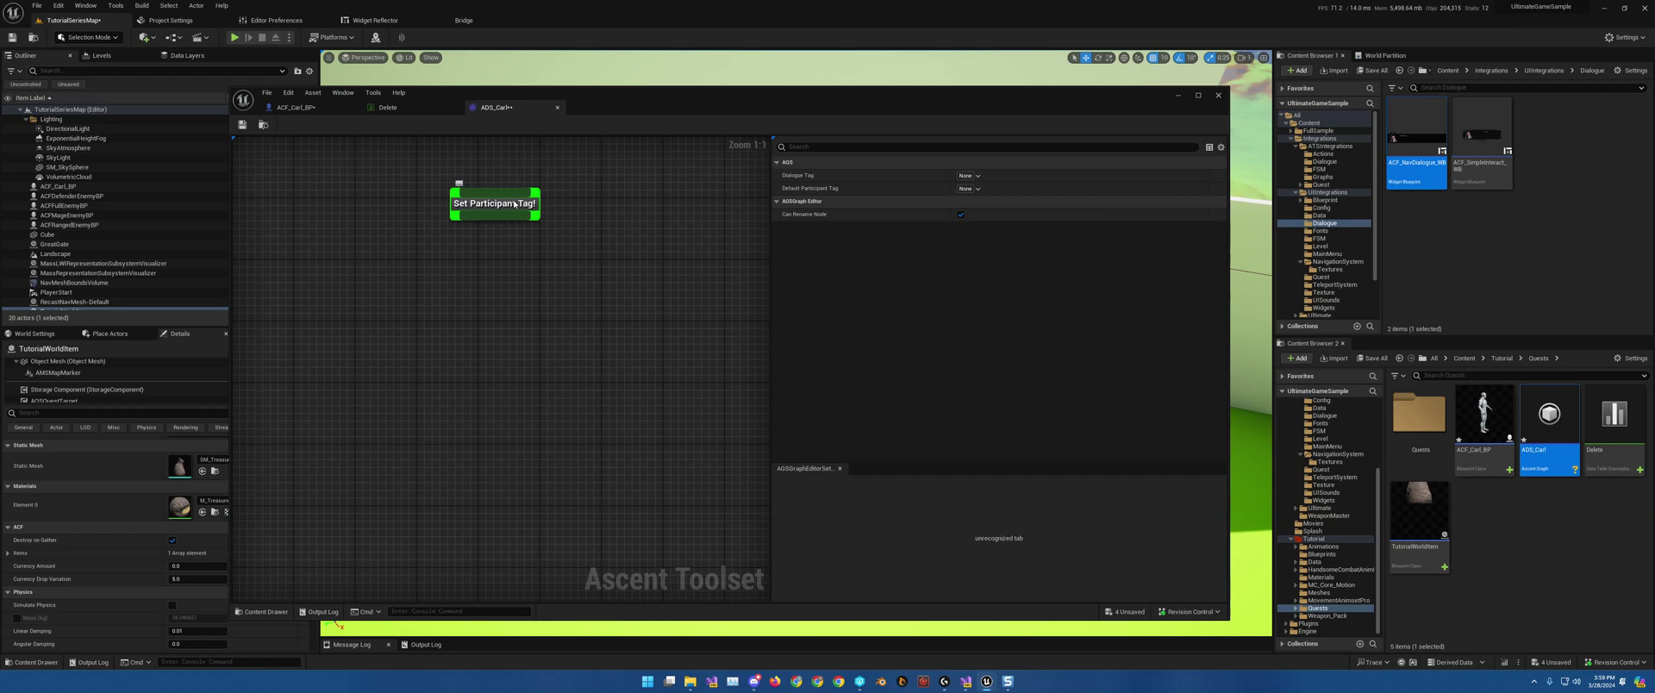
pyautogui.click(514, 204)
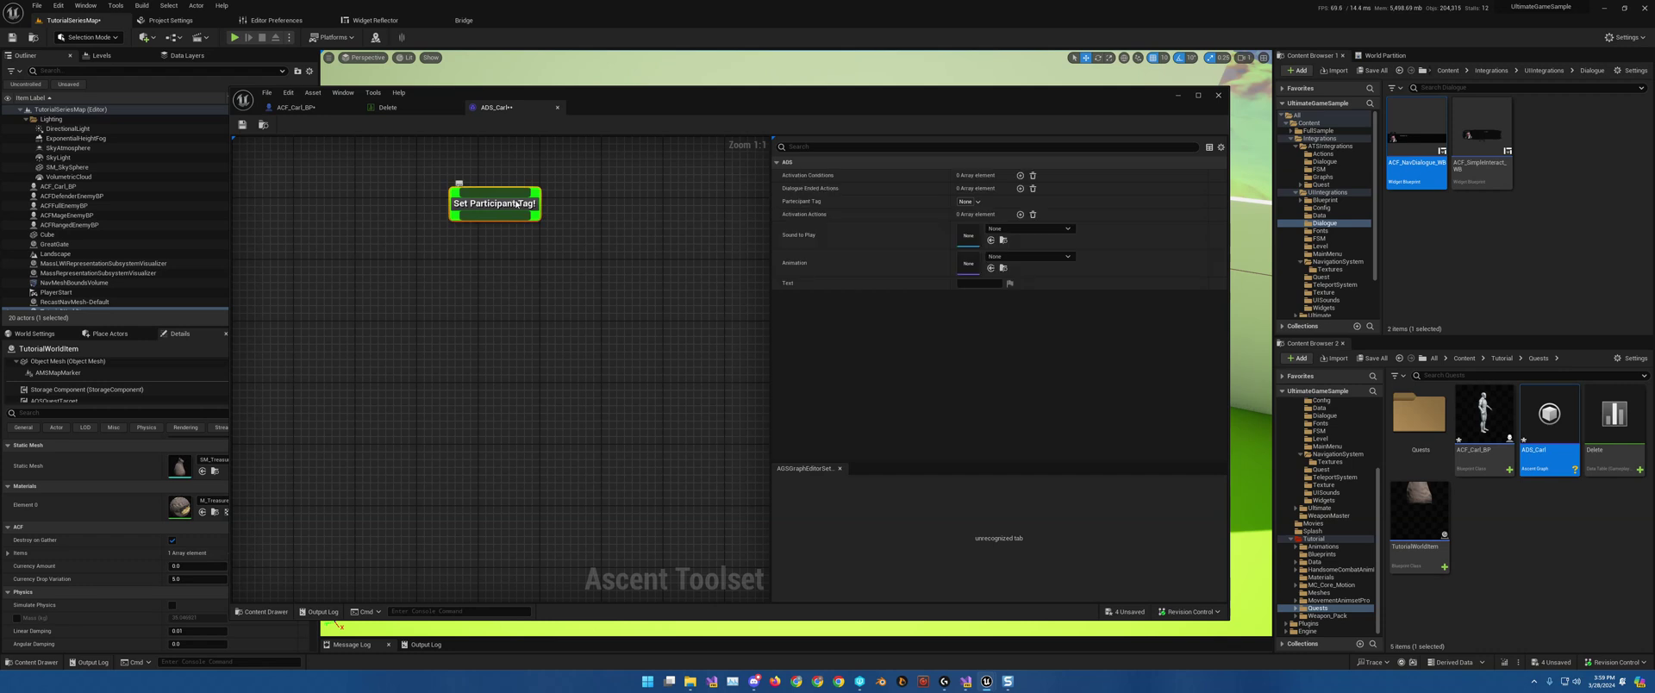
pyautogui.click(978, 202)
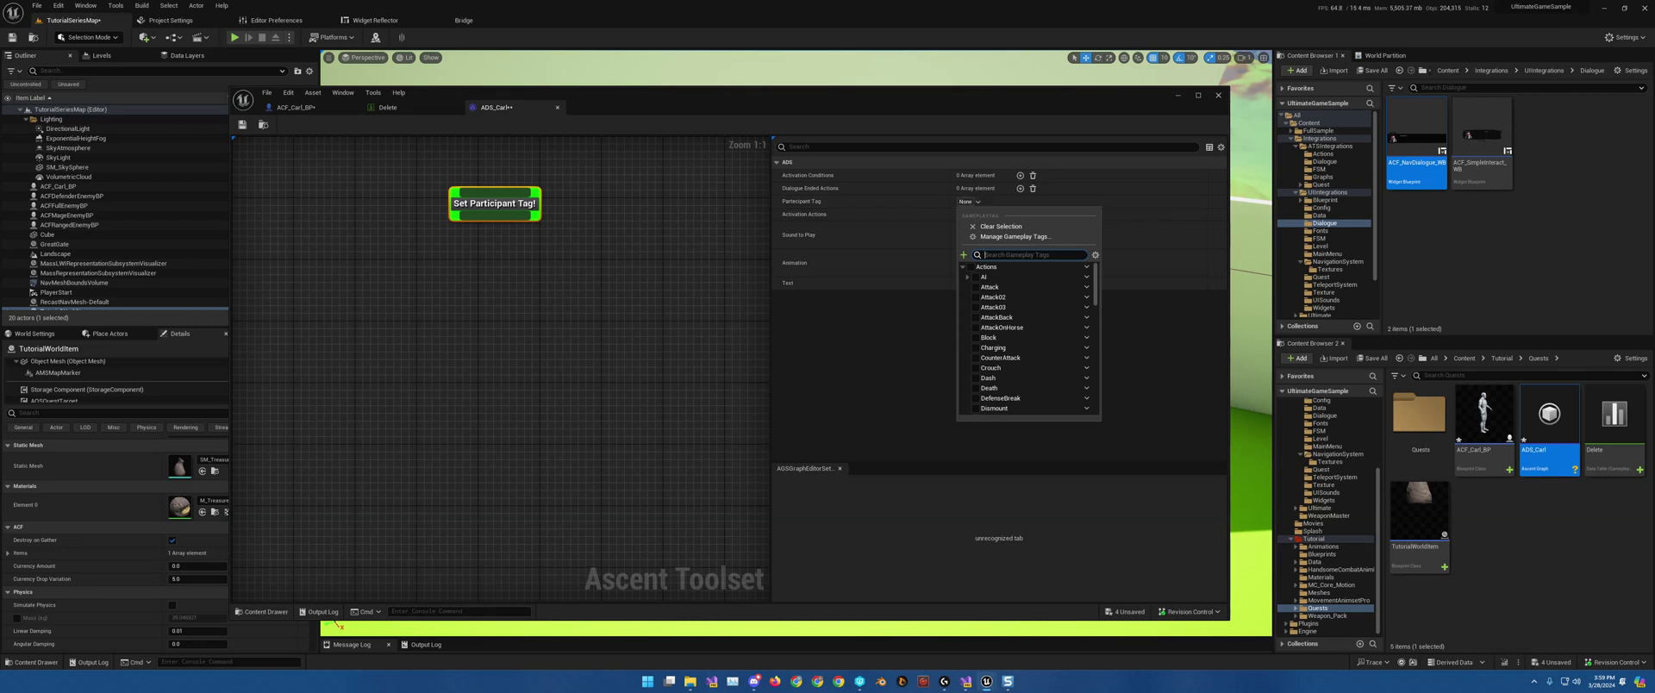
pyautogui.press('Escape')
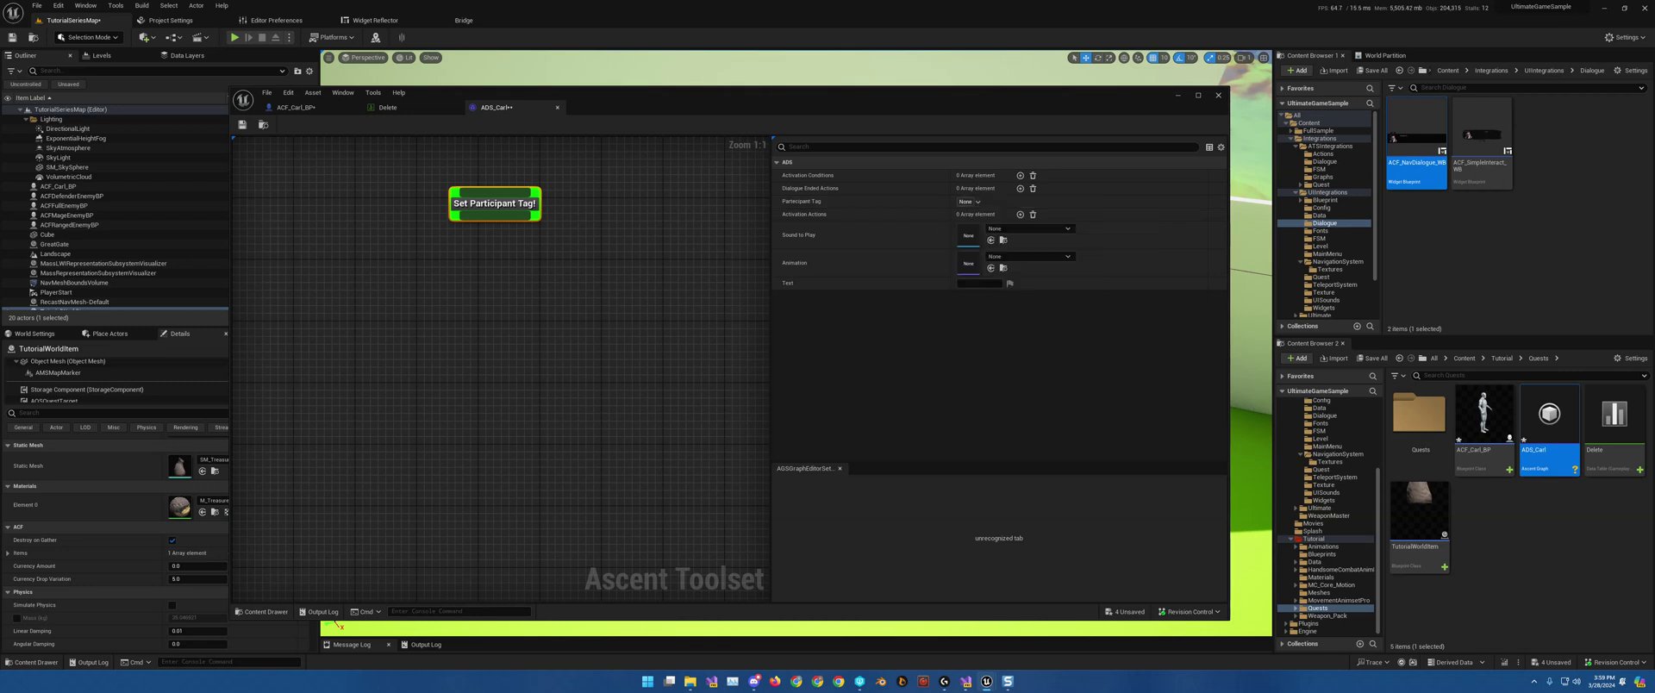
pyautogui.click(977, 203)
pyautogui.write('carl')
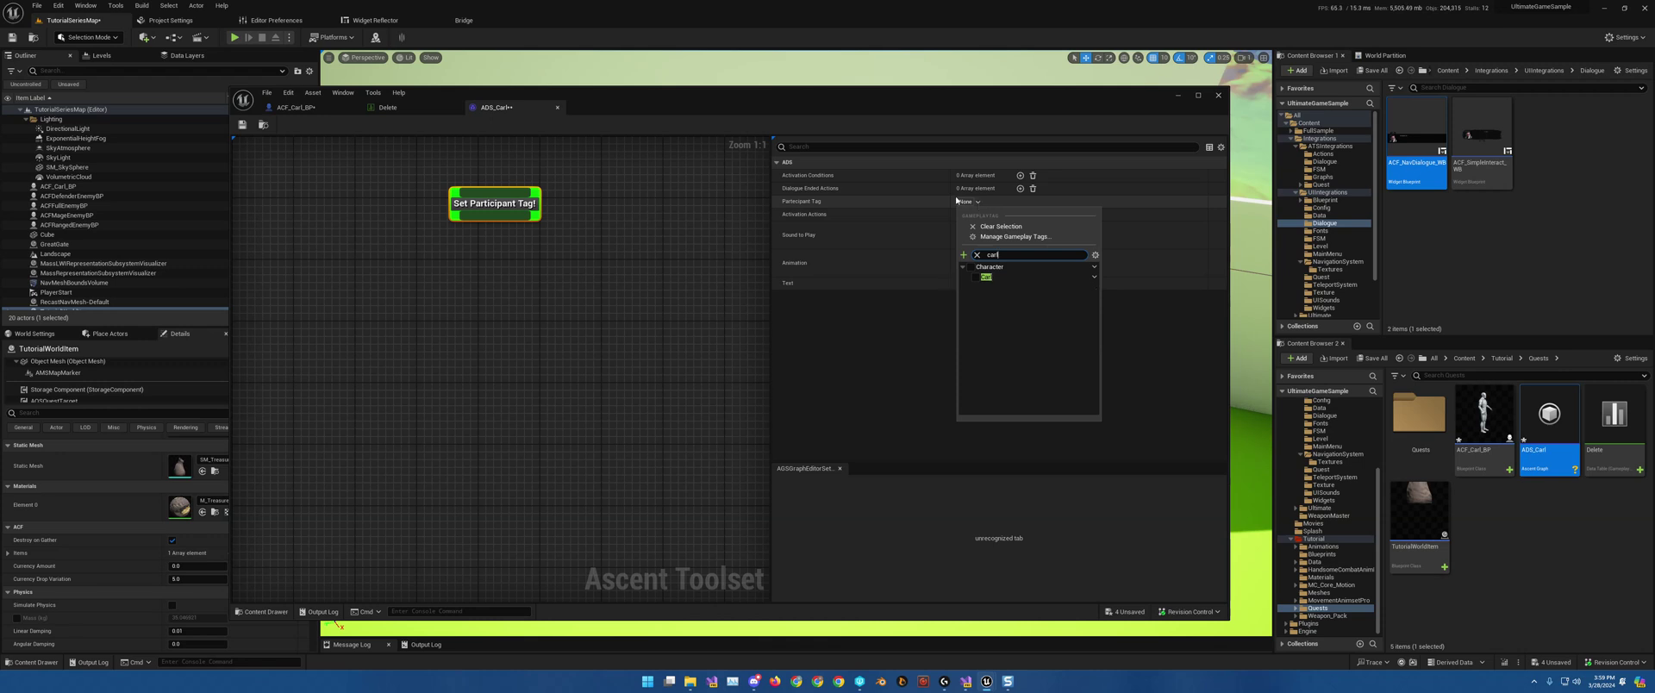
pyautogui.click(975, 277)
pyautogui.click(903, 207)
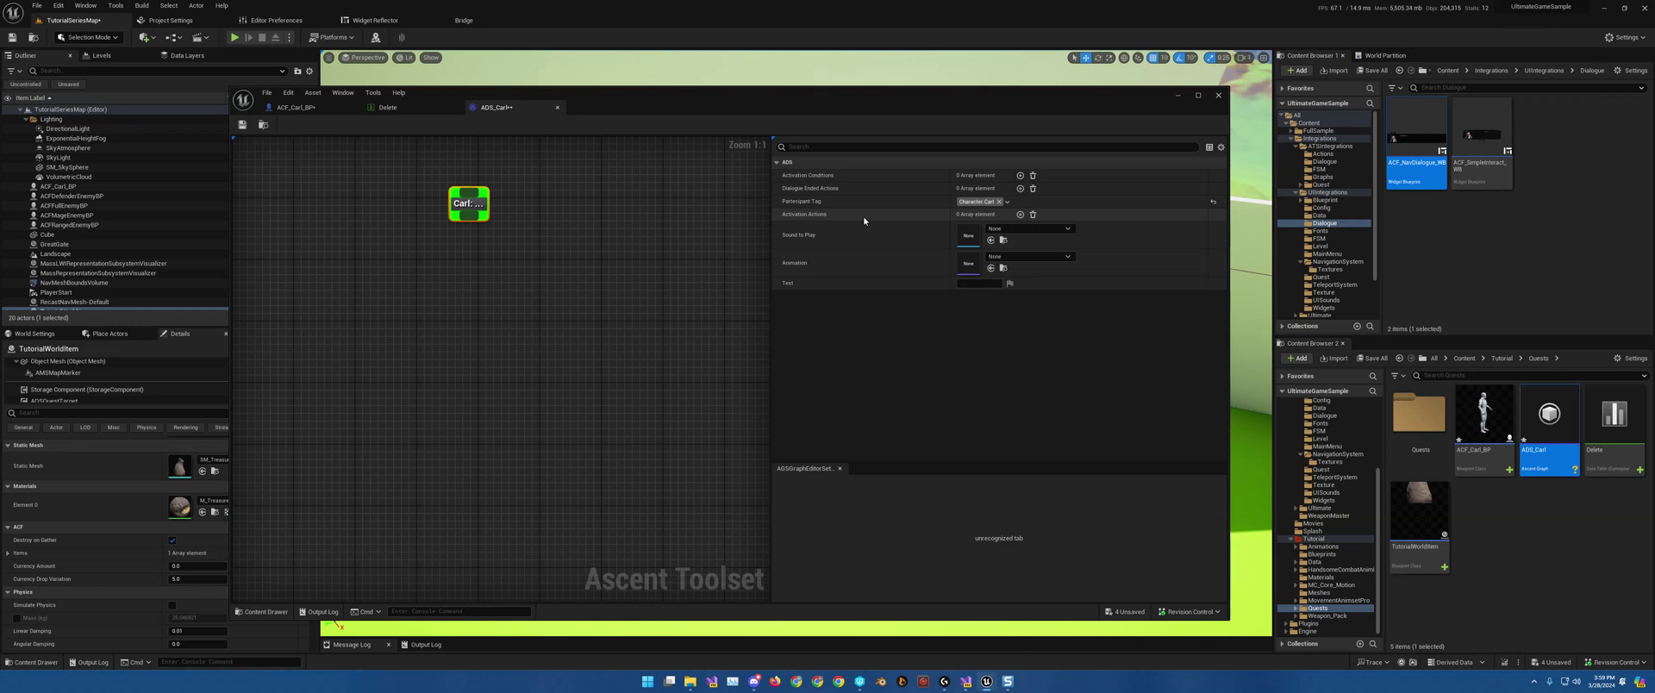
# Give the node the line 'Oh man oh man, I don't have the mental capacity to know how to open this doo'.
pyautogui.click(982, 283)
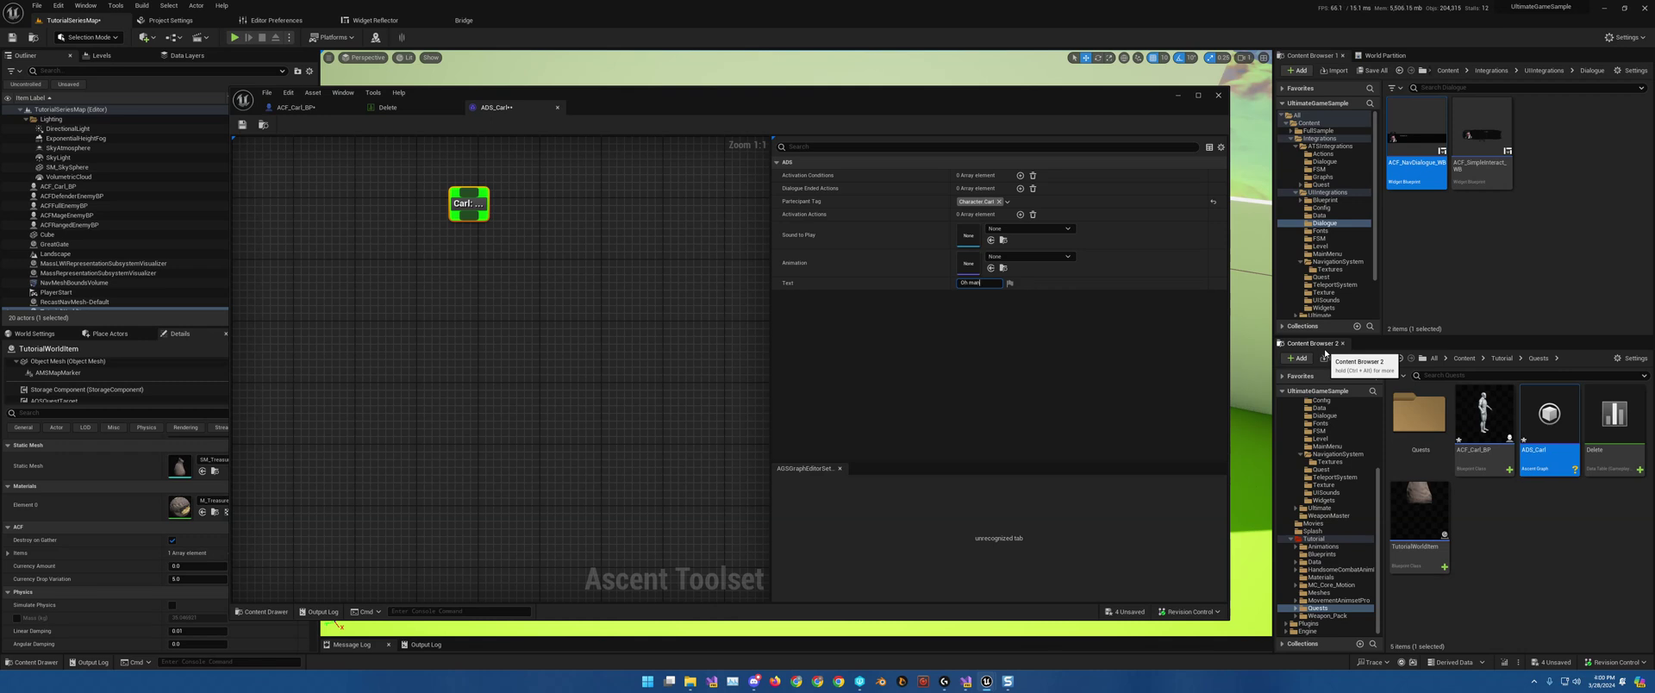
pyautogui.write("Oh man oh man, I don't have the mental capacity to know how to open this door!")
pyautogui.press('Return')
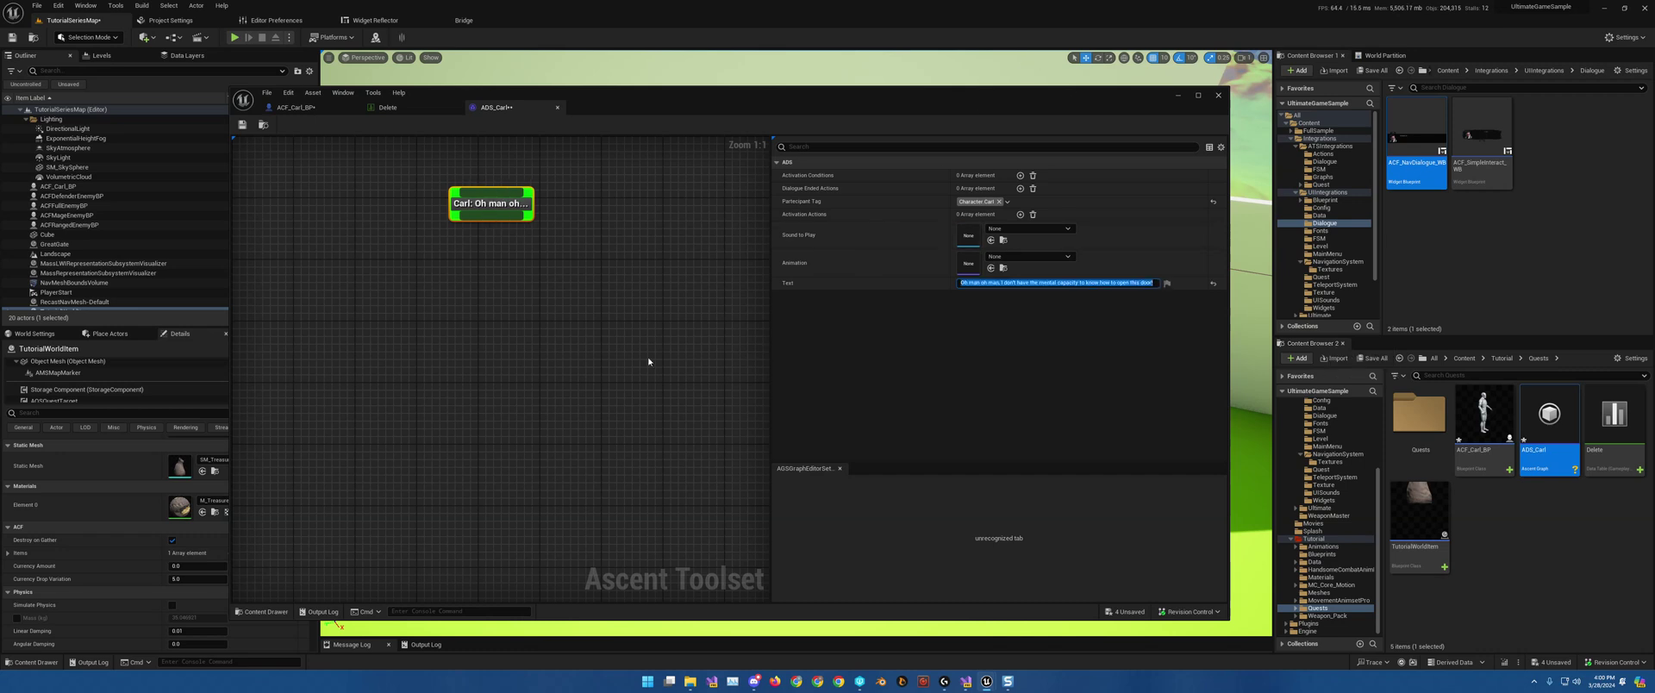
pyautogui.click(494, 244)
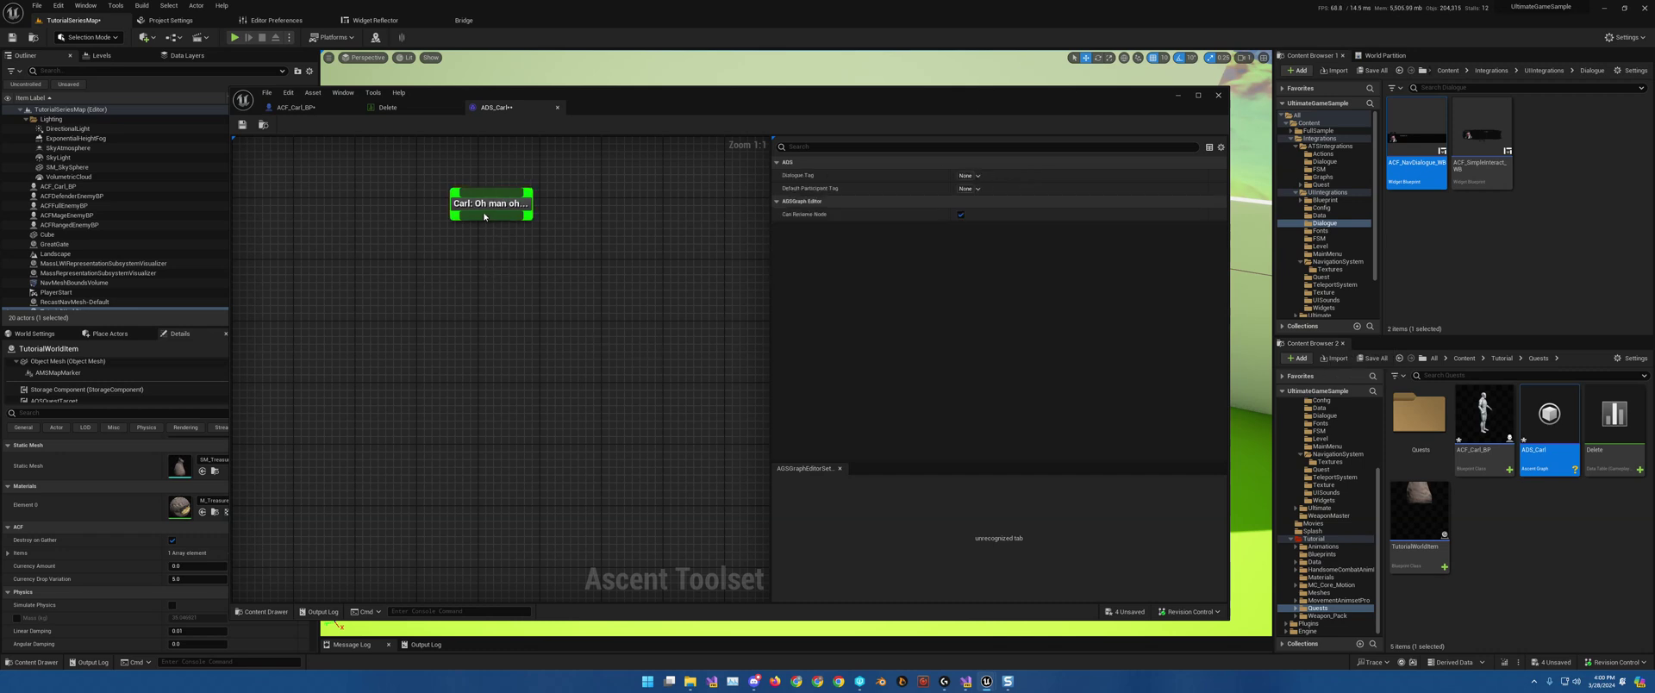
# Add a Player response under Carl's line reading 'Well, maybe you would if you weren't missing an eye?'.
pyautogui.moveTo(485, 217); pyautogui.dragTo(466, 294)
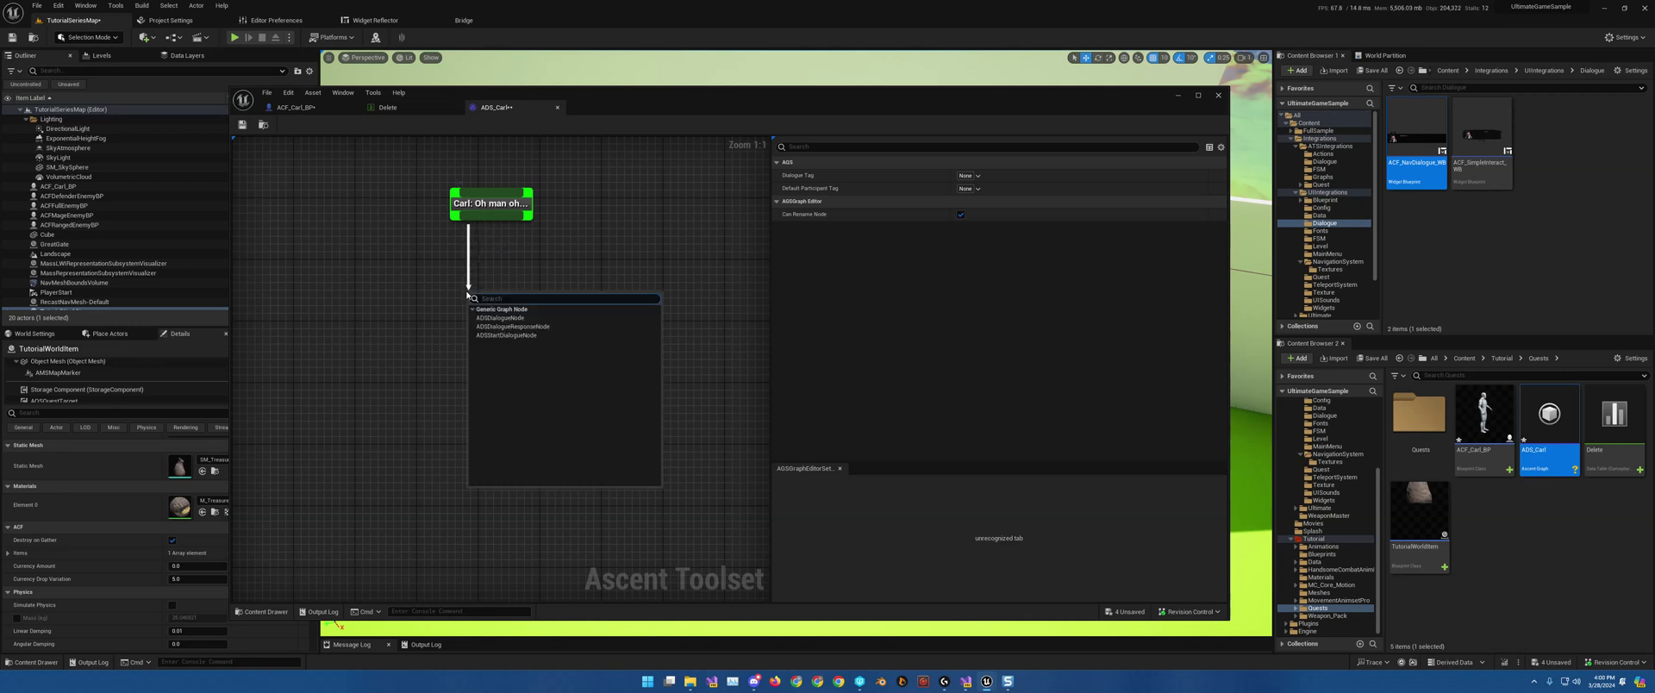
pyautogui.click(545, 327)
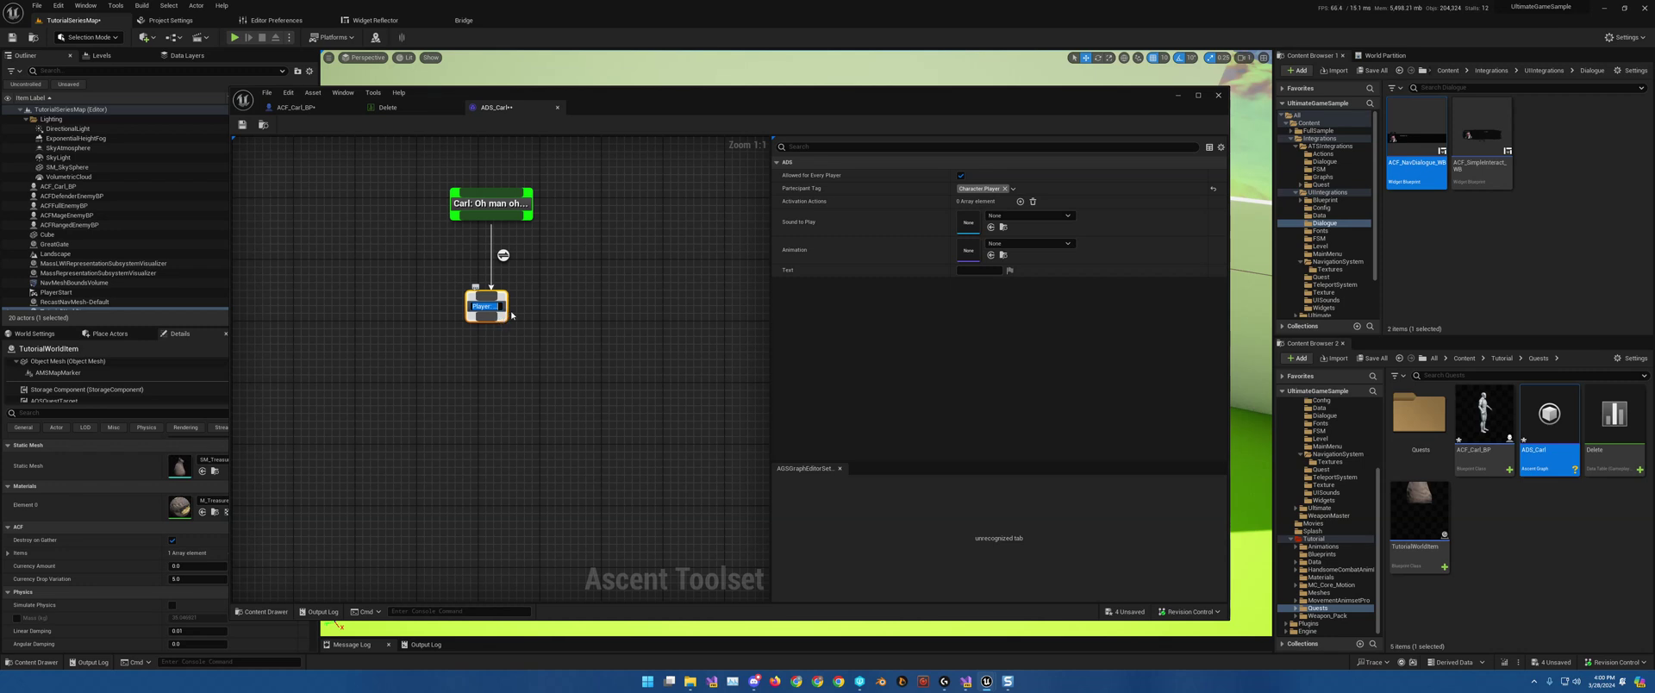
pyautogui.click(987, 271)
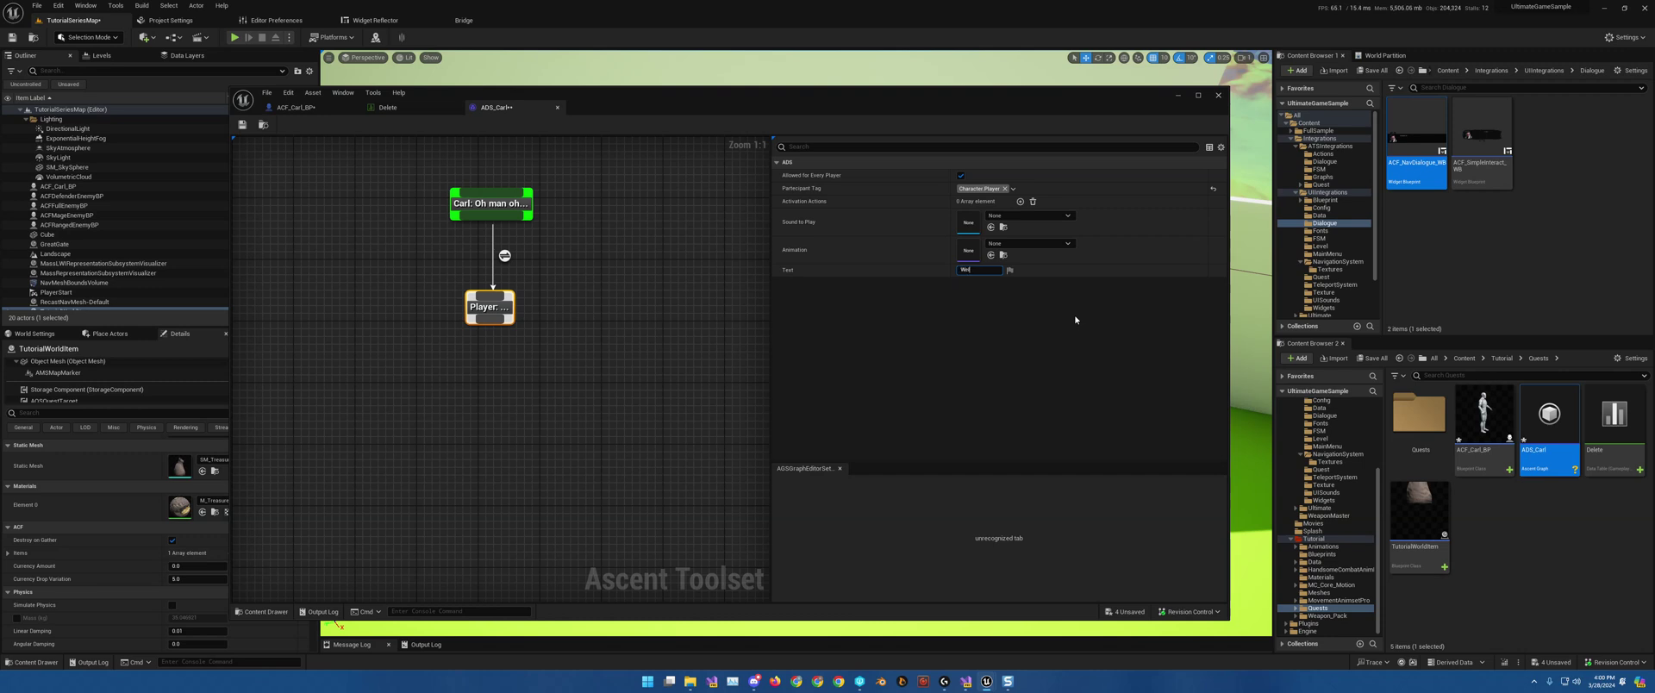
pyautogui.write("Well, maybe you would if you weren't missing an eye?")
pyautogui.press('Return')
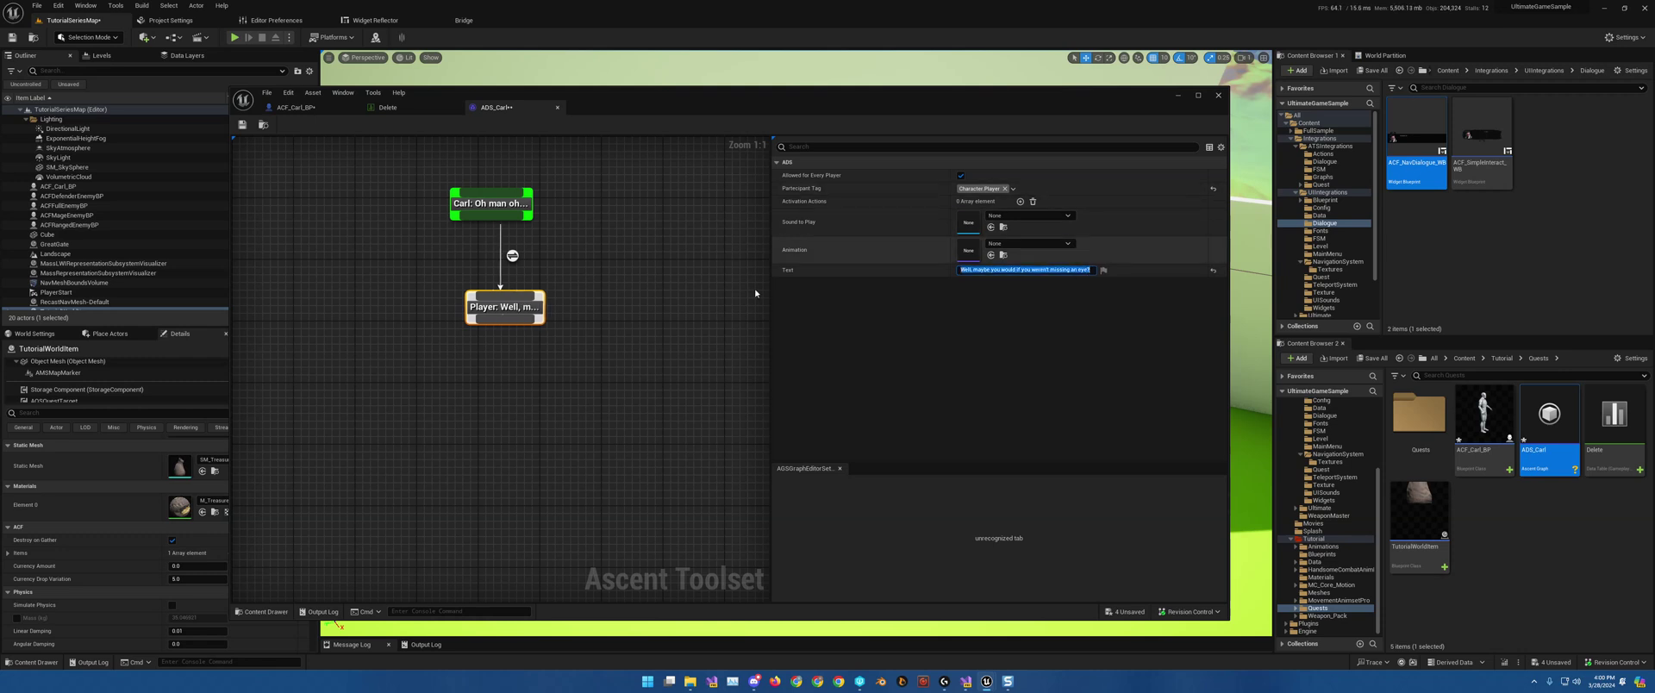
# Shift the first reply left and branch a second Player reply, 'Here, Let me help you!', from Carl's line.
pyautogui.moveTo(504, 307); pyautogui.dragTo(418, 313)
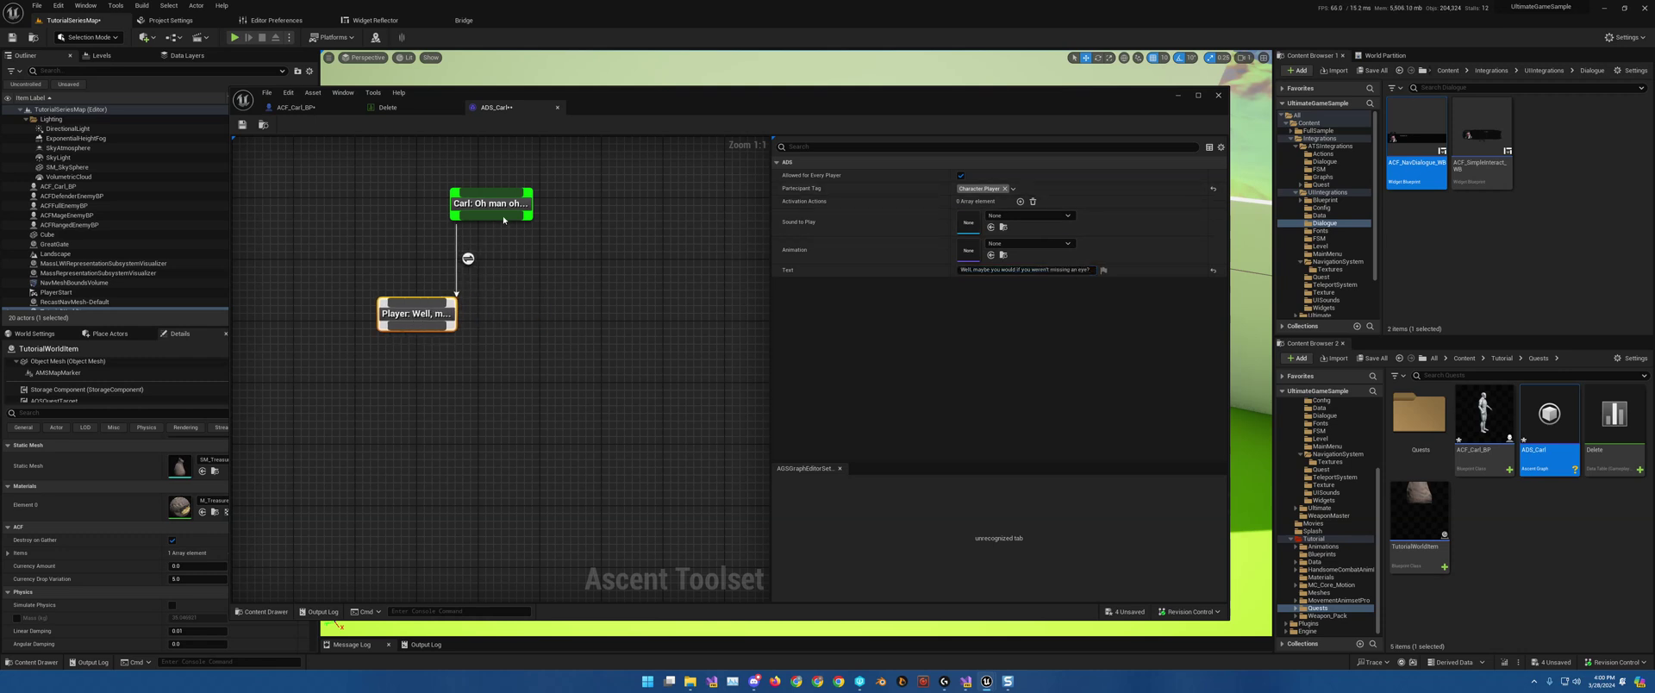
pyautogui.moveTo(504, 220); pyautogui.dragTo(562, 303)
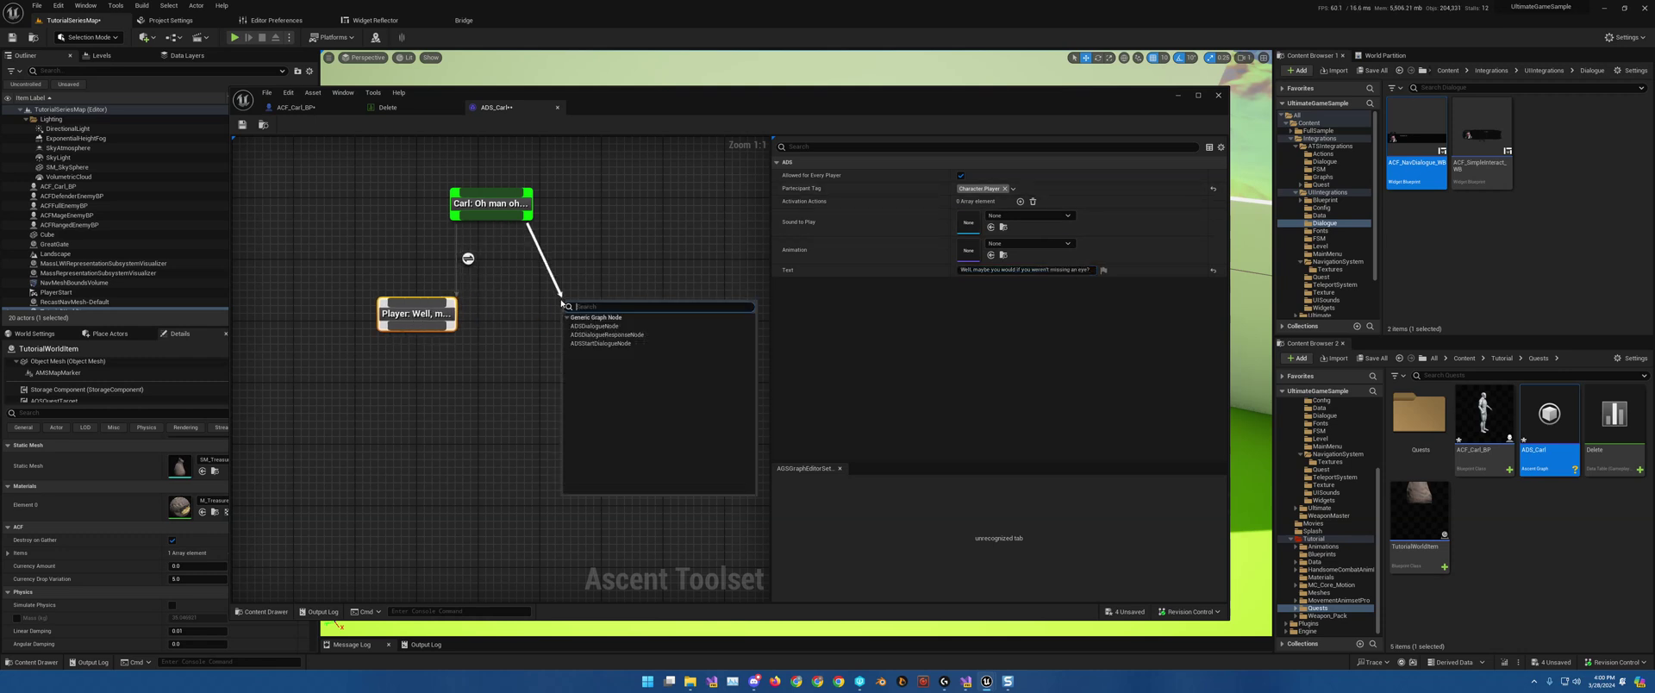
pyautogui.click(608, 334)
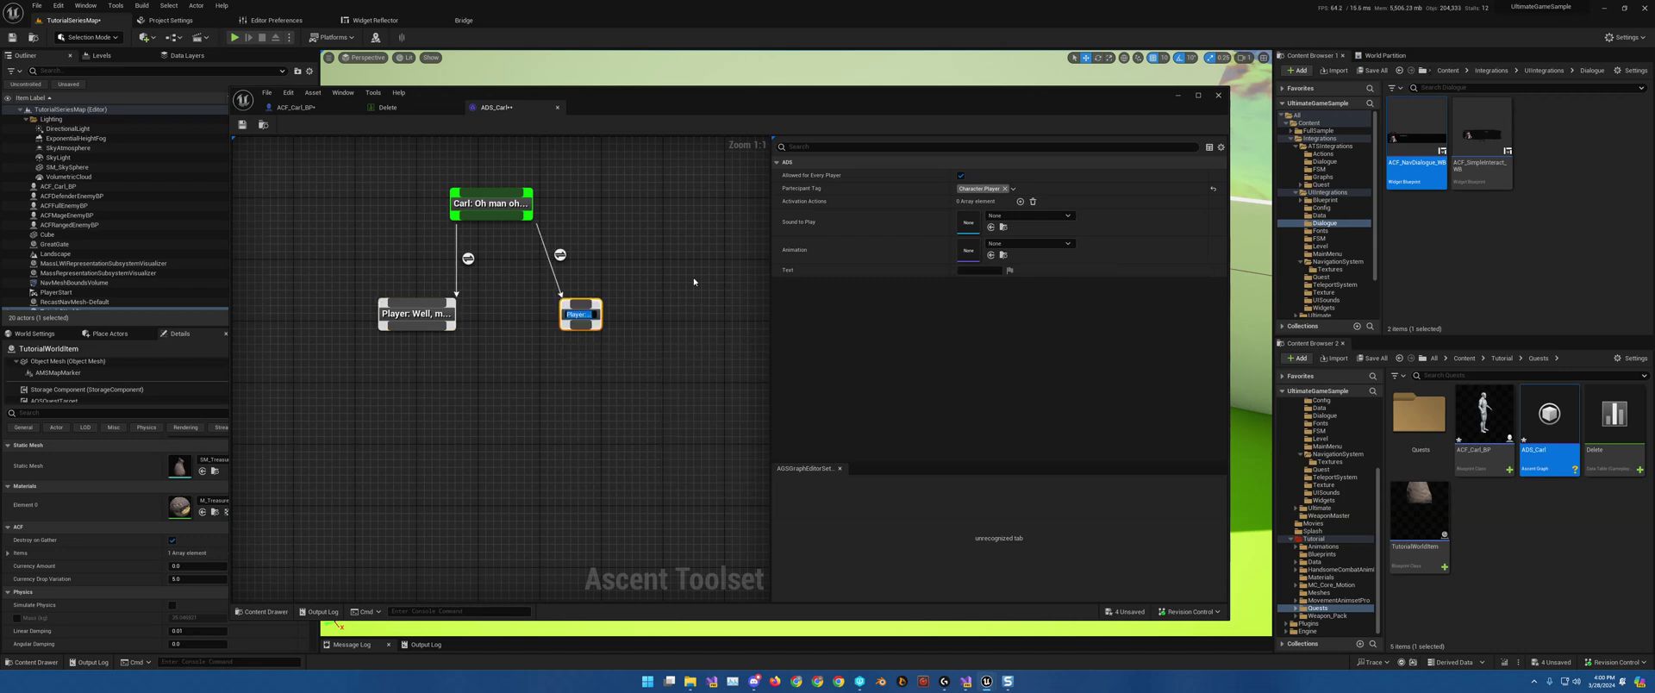
pyautogui.click(983, 271)
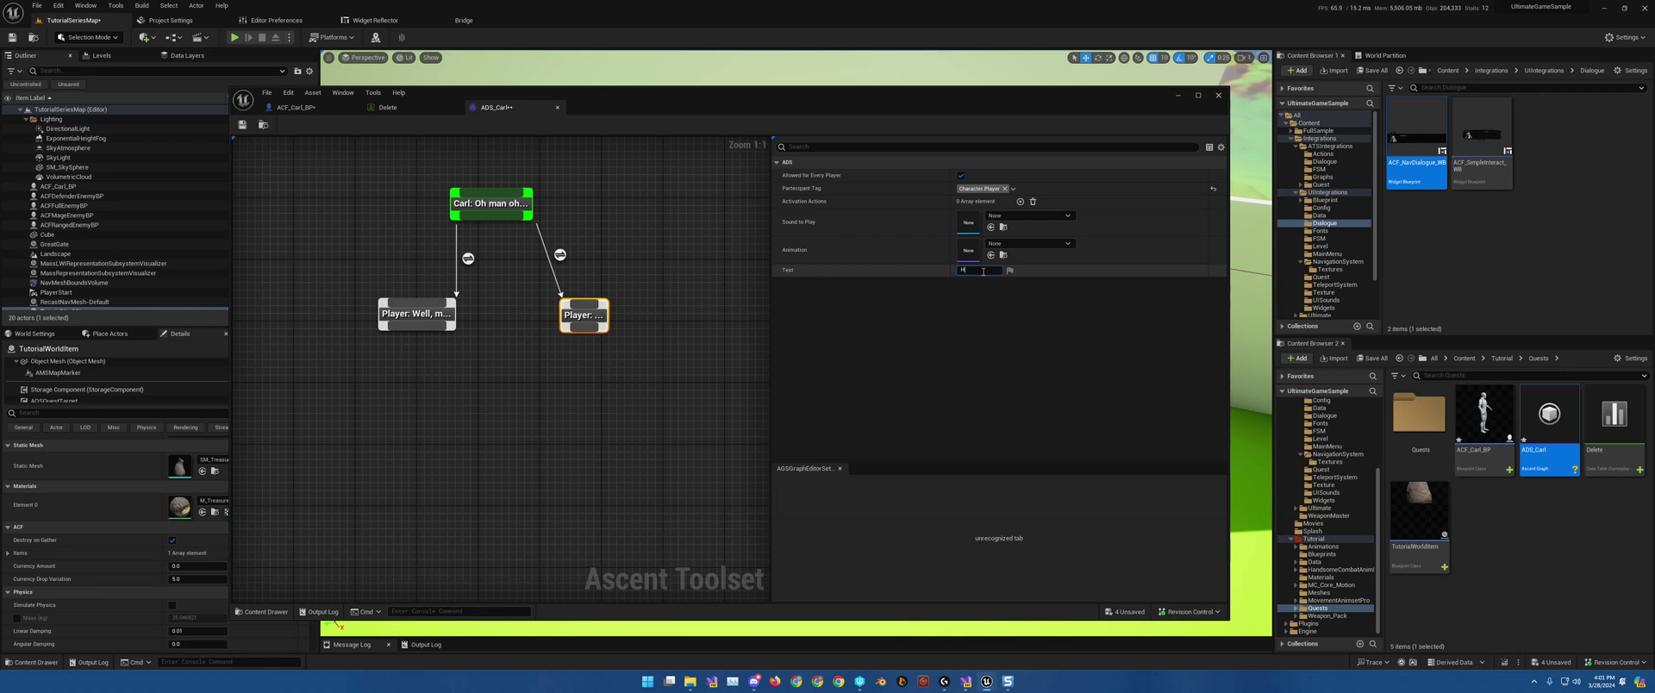
pyautogui.write('Here, Let me help you!')
pyautogui.press('Return')
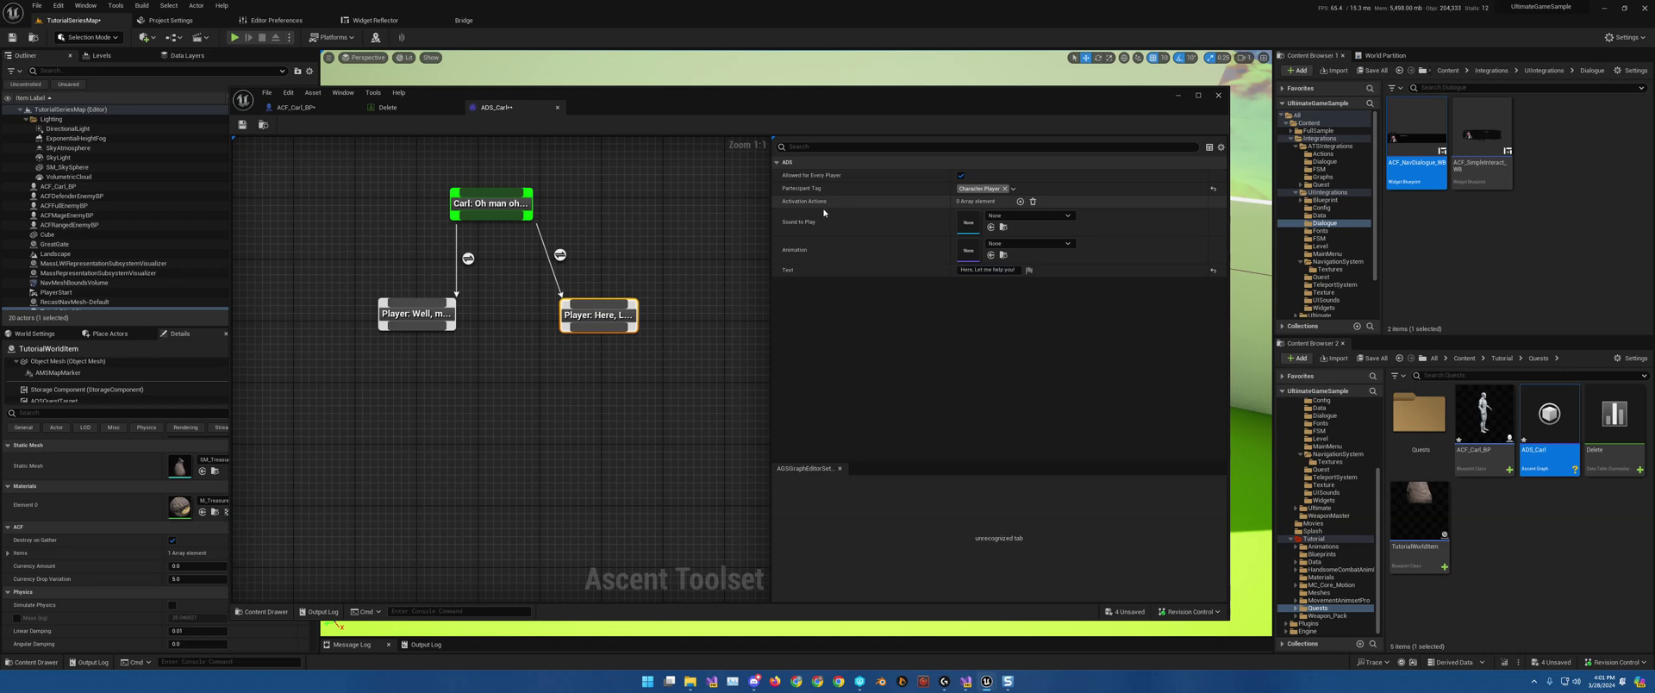
pyautogui.moveTo(352, 294); pyautogui.dragTo(713, 344)
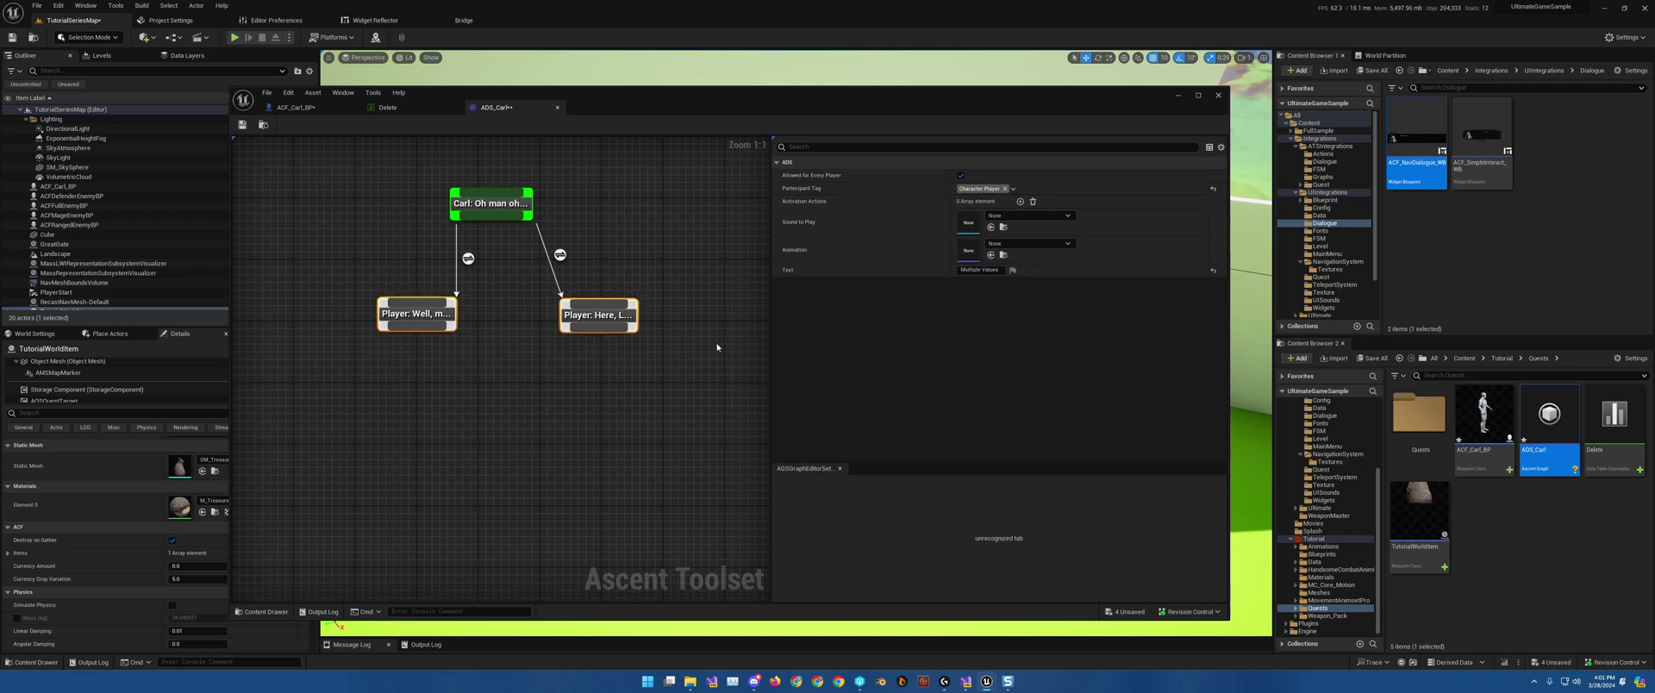
pyautogui.click(505, 209)
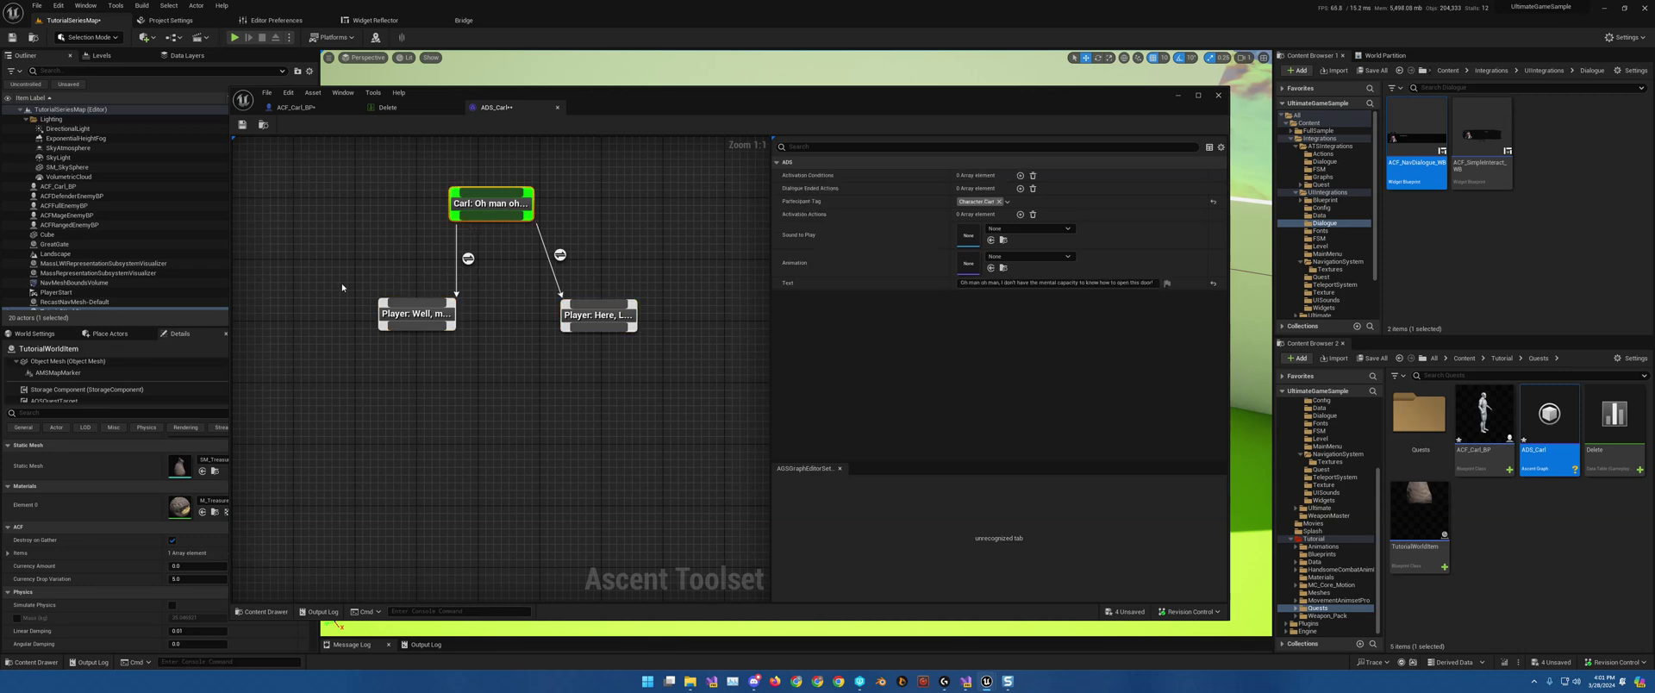
pyautogui.moveTo(343, 284); pyautogui.dragTo(717, 365)
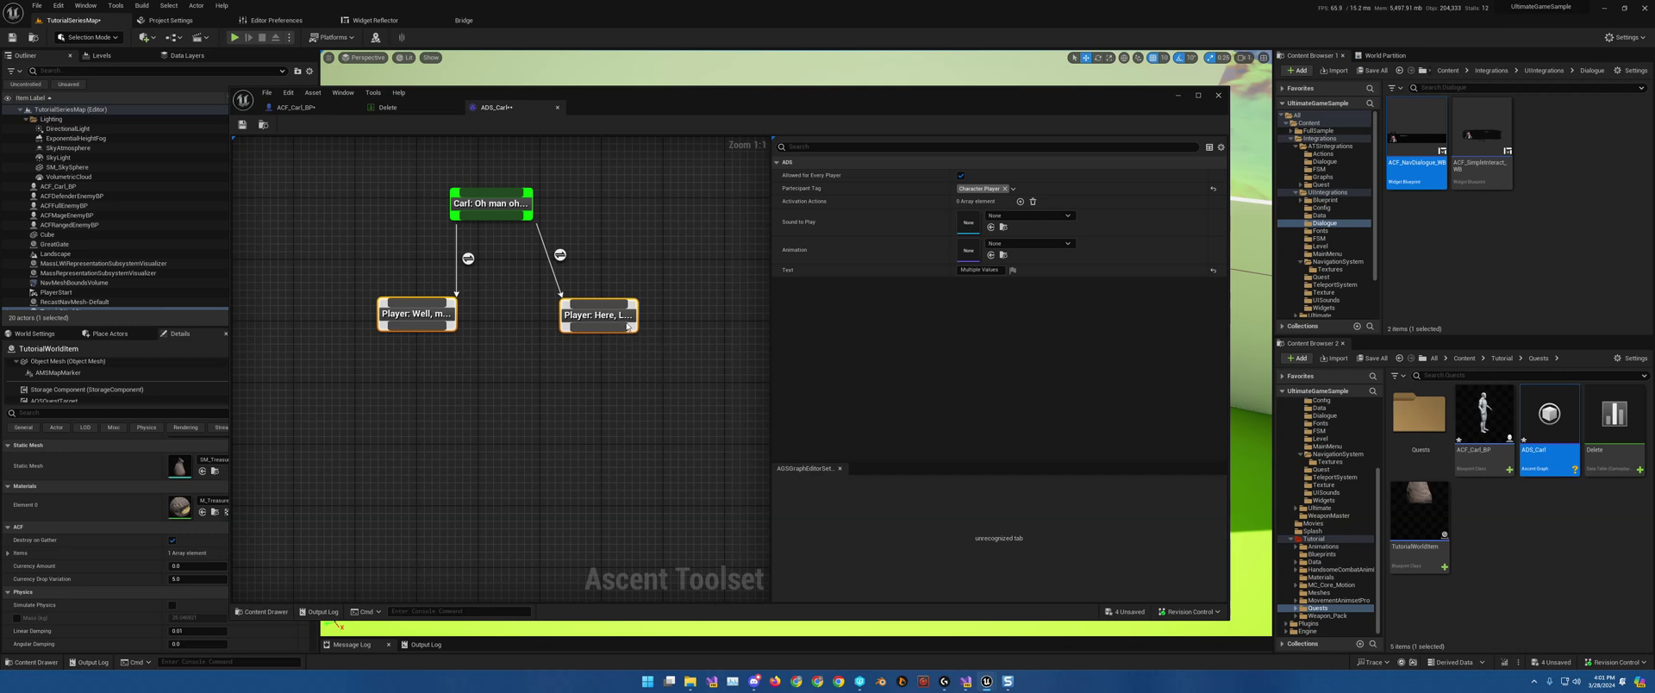
# Add a dialogue node under the 'Well, maybe' reply, then delete it as a mistake.
pyautogui.click(719, 310)
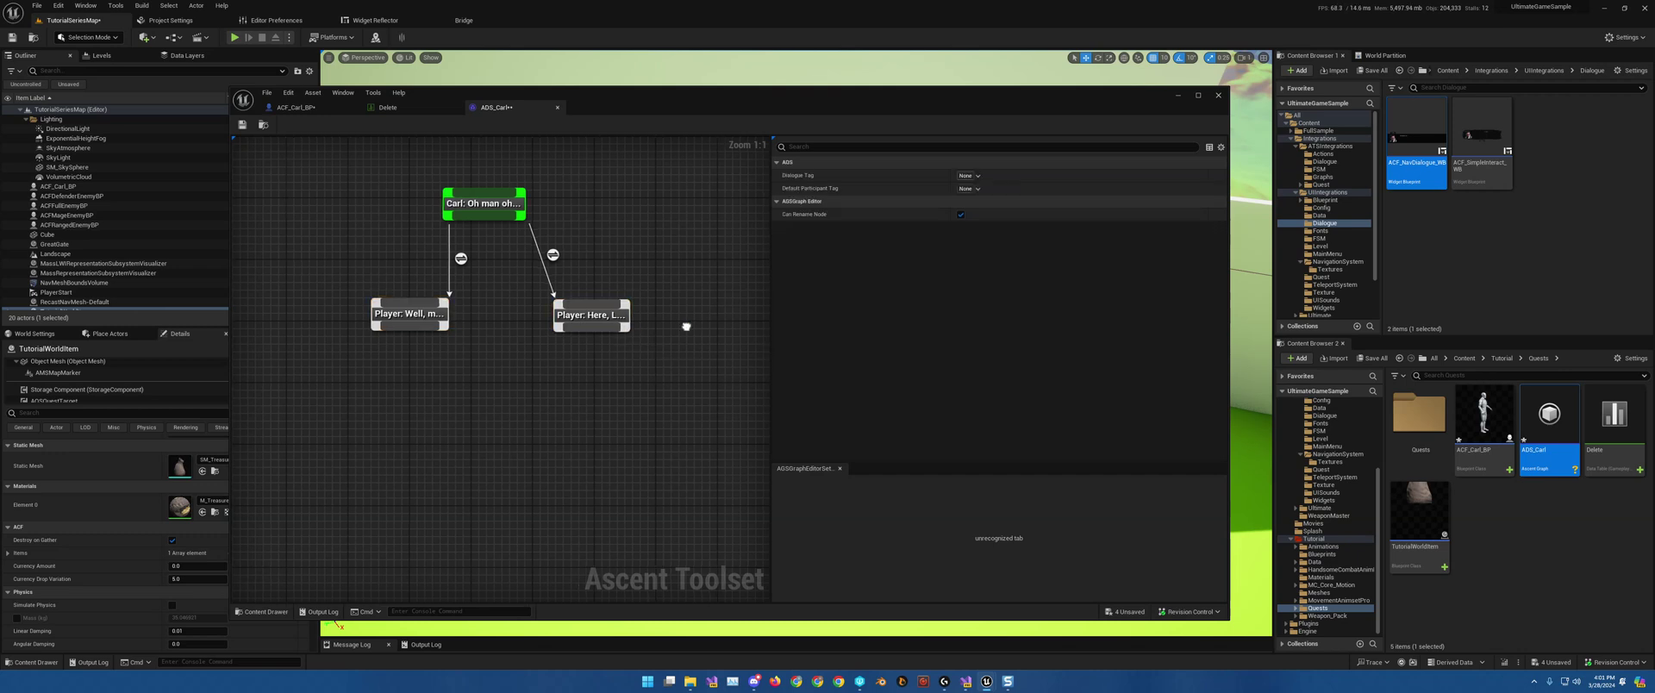
pyautogui.moveTo(683, 325); pyautogui.dragTo(684, 287, button='right')
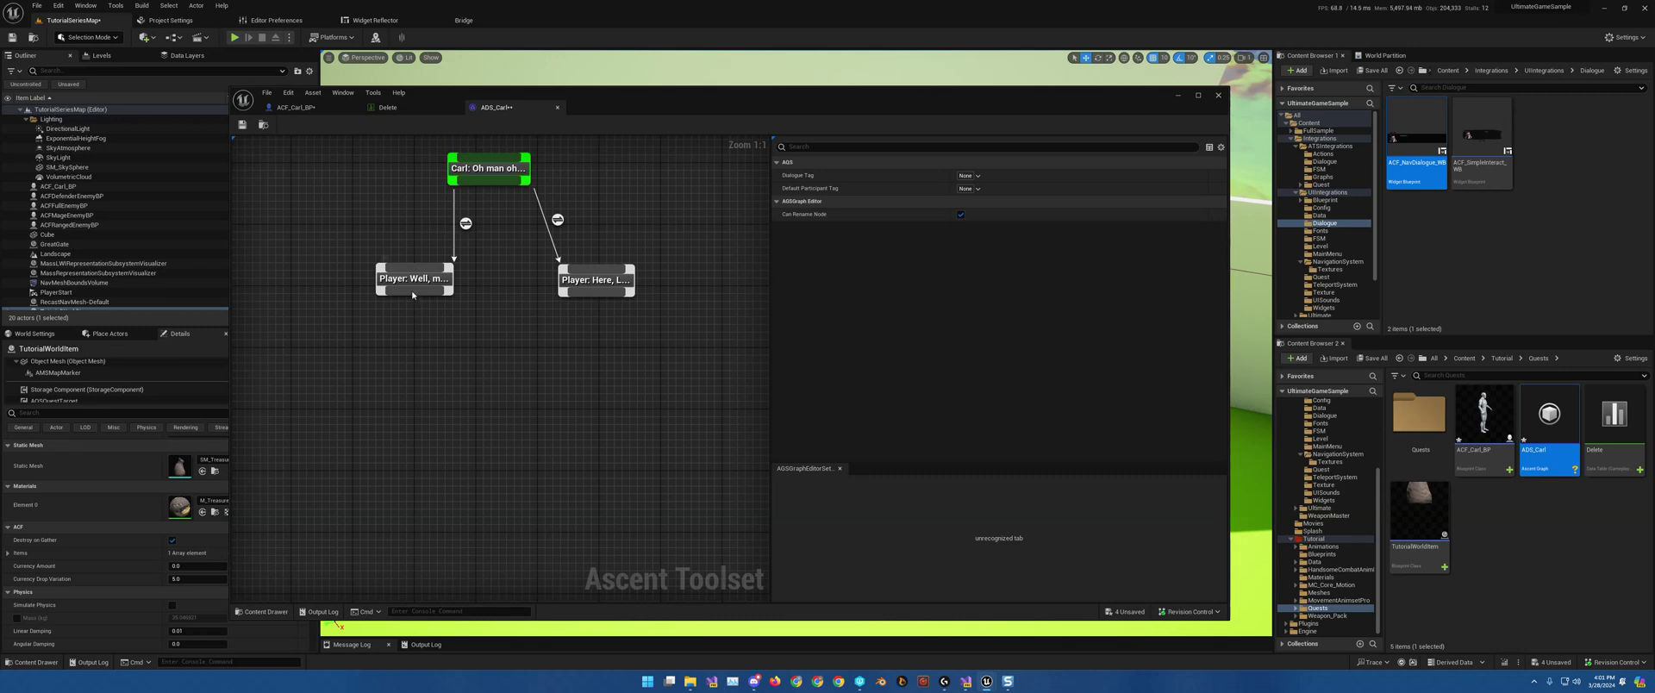
pyautogui.moveTo(412, 294); pyautogui.dragTo(408, 390)
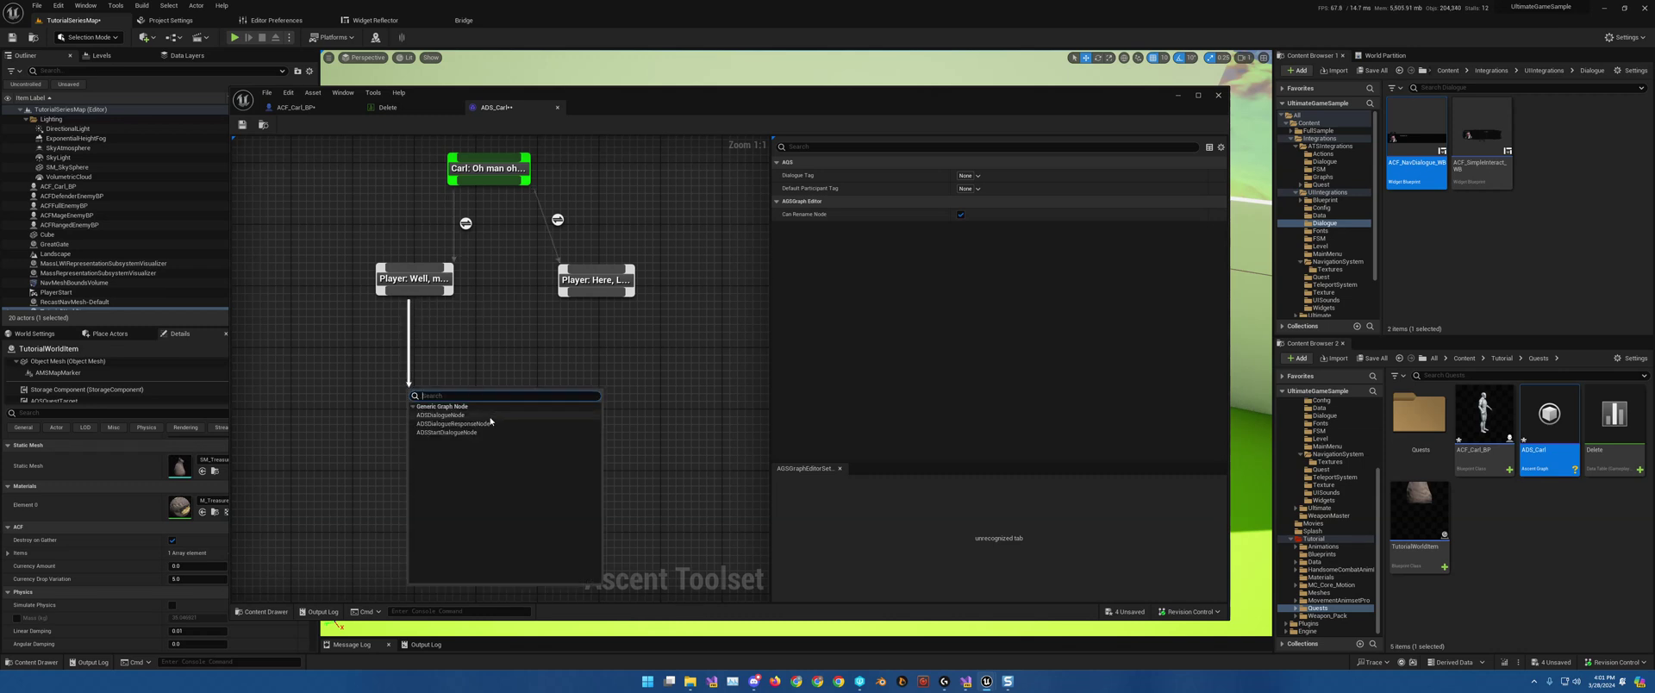
pyautogui.click(463, 431)
pyautogui.press('Return')
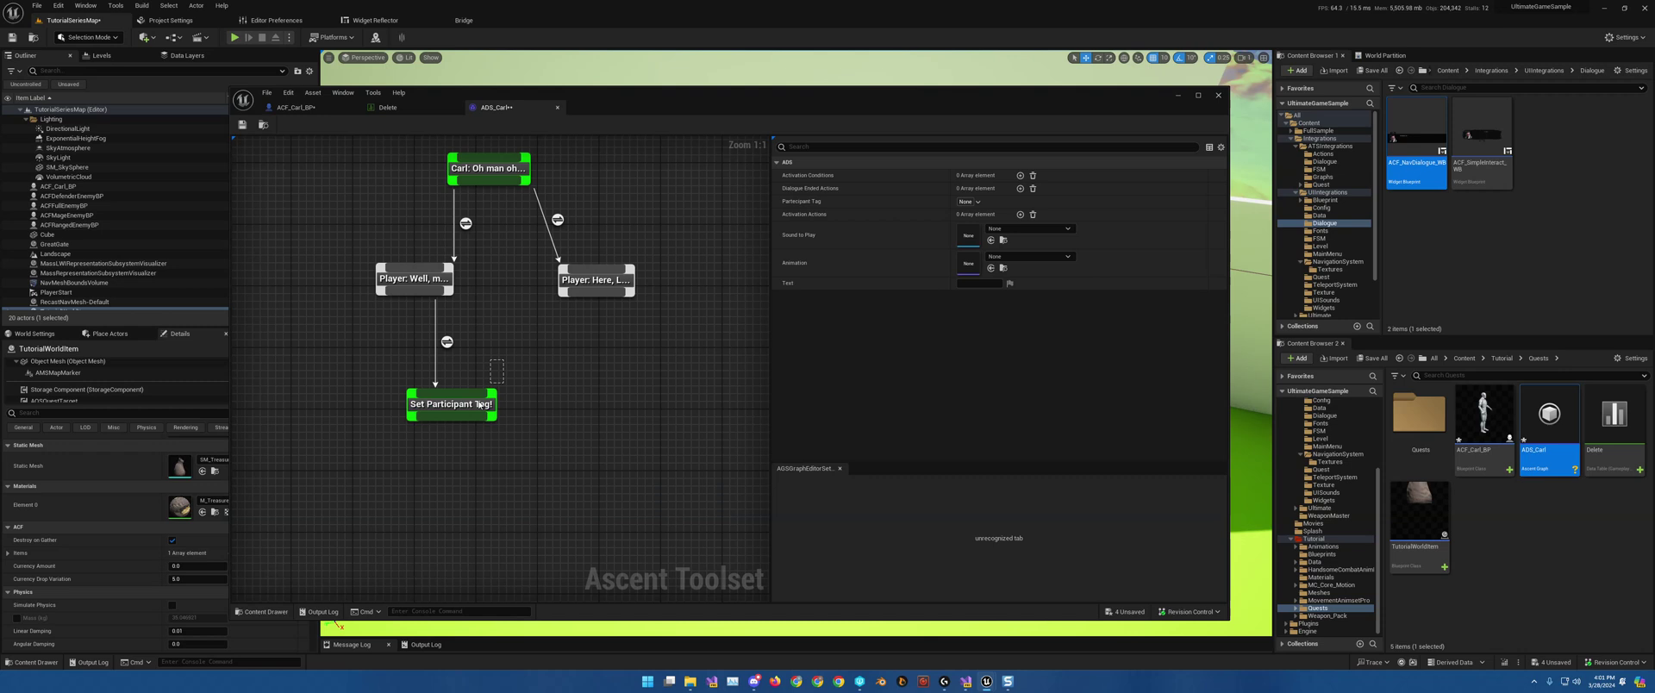
pyautogui.moveTo(504, 360); pyautogui.dragTo(461, 427)
pyautogui.press('Delete')
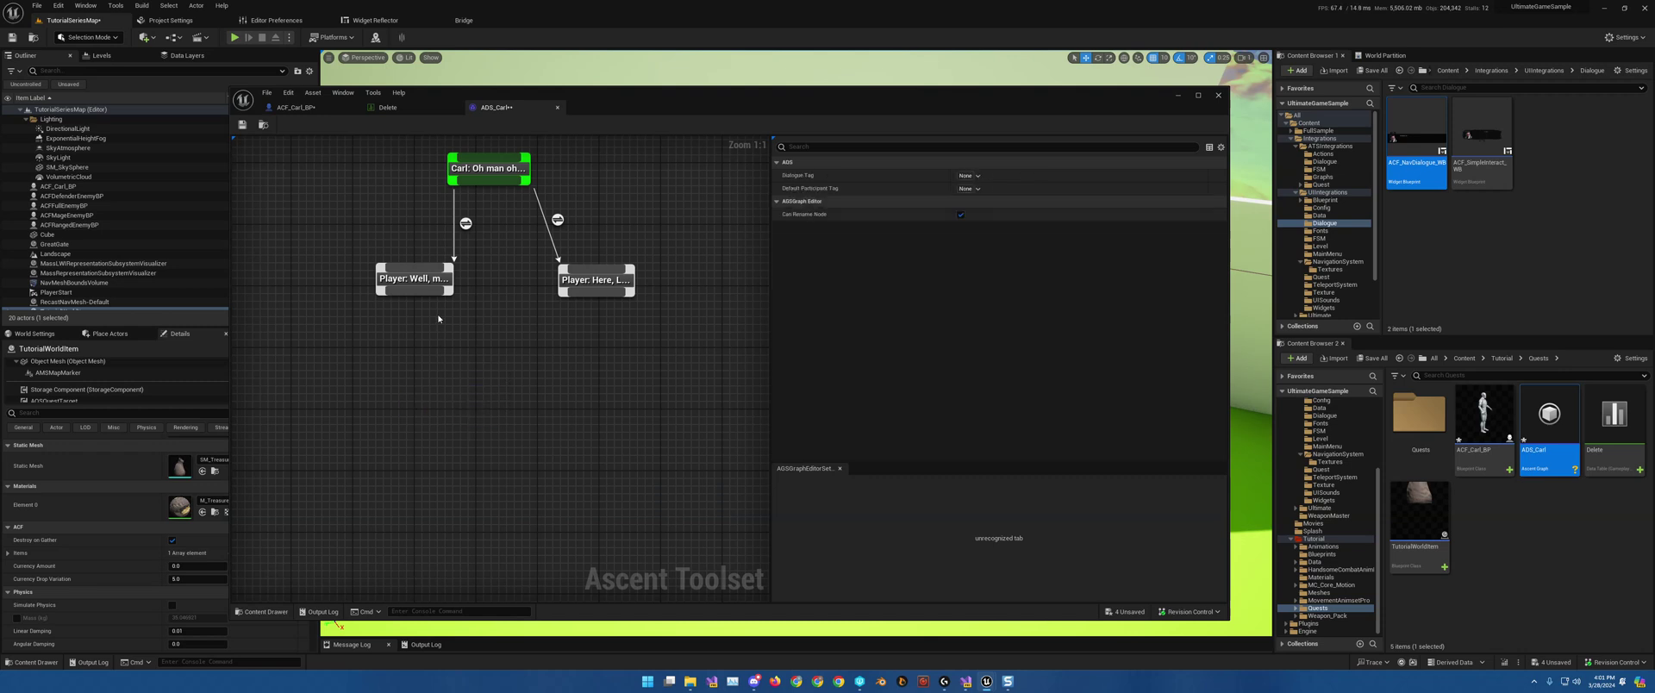
# Add a new node under the 'Well, maybe' reply and set its Participant Tag to Character.Carl.
pyautogui.moveTo(407, 296); pyautogui.dragTo(410, 352)
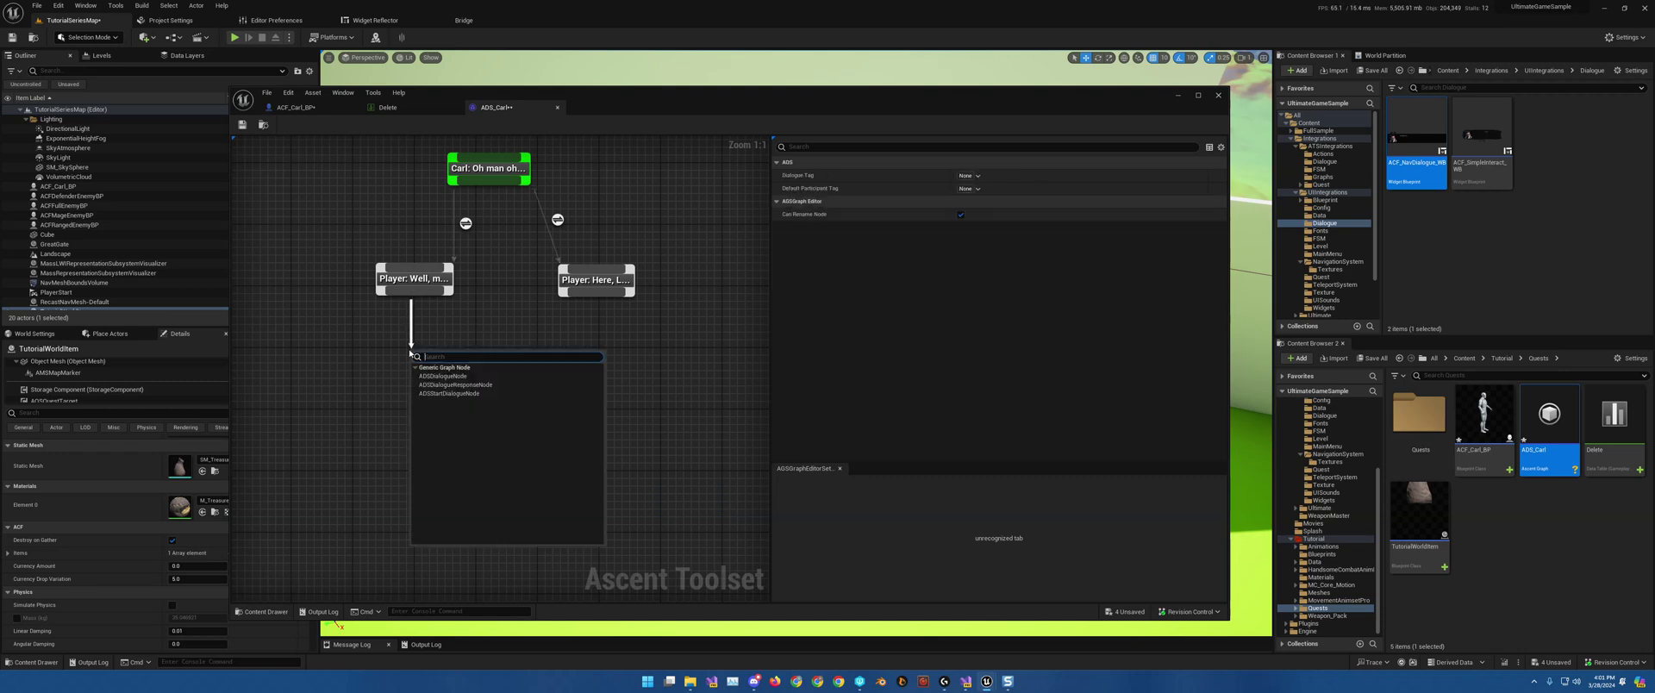
pyautogui.click(455, 377)
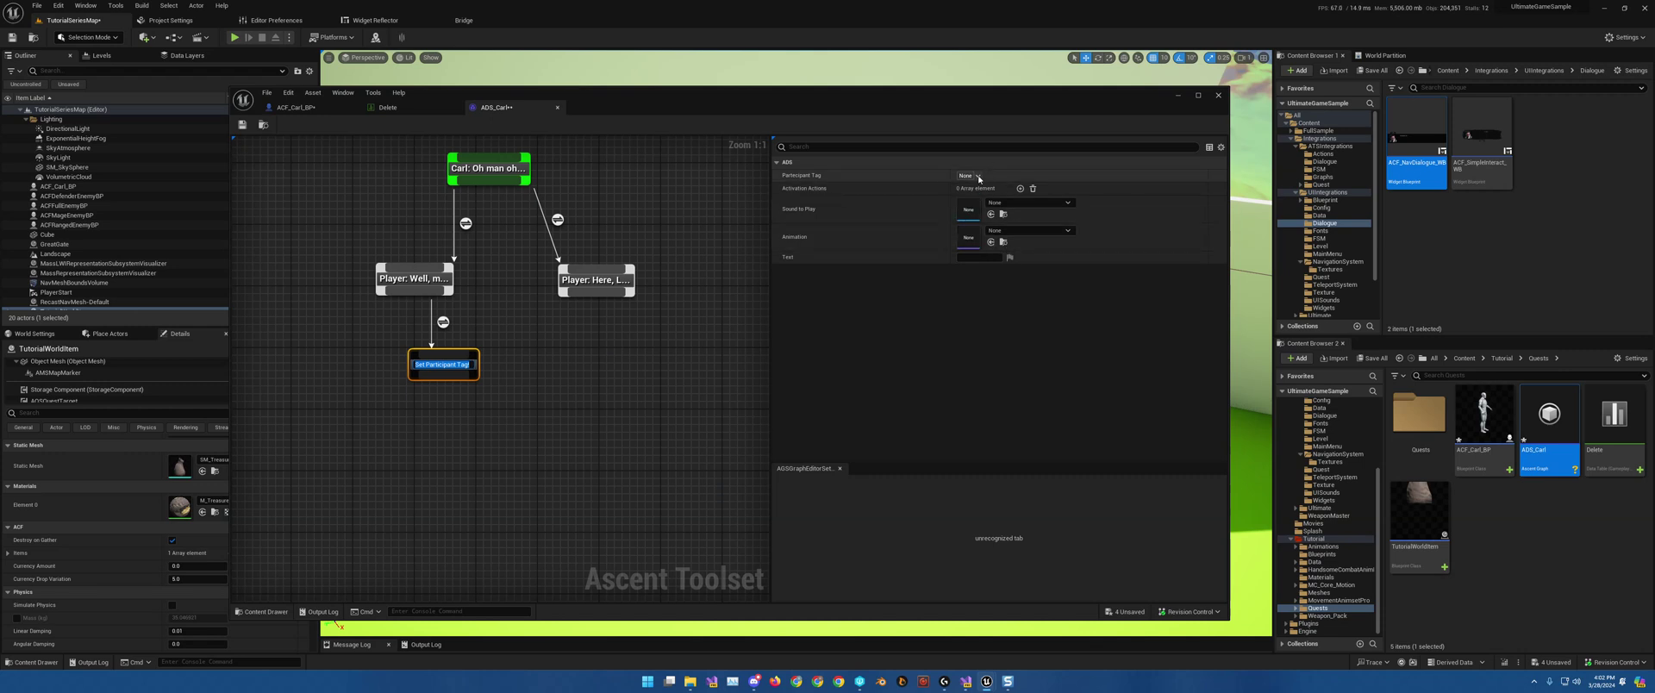
pyautogui.press('Return')
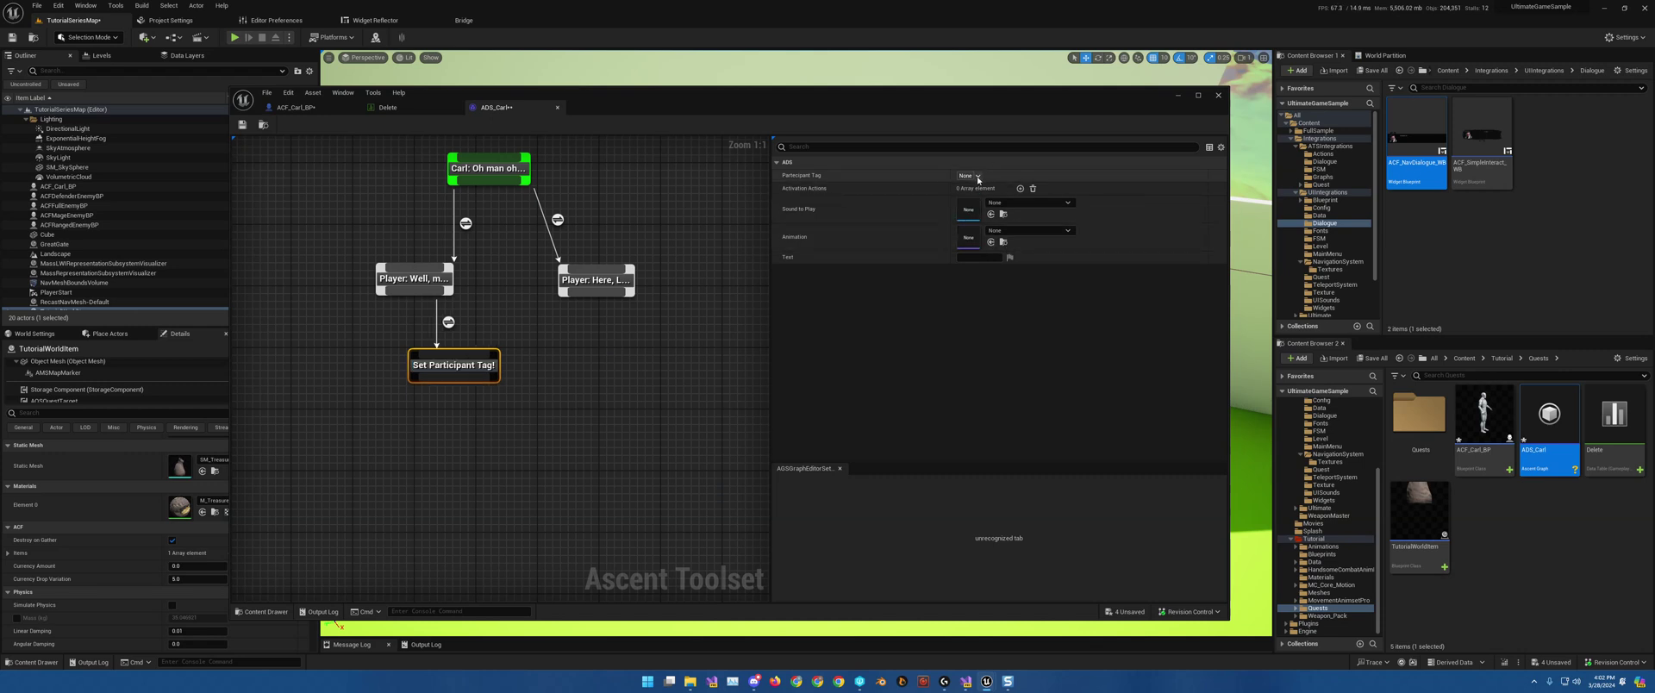
pyautogui.click(978, 178)
pyautogui.write('car')
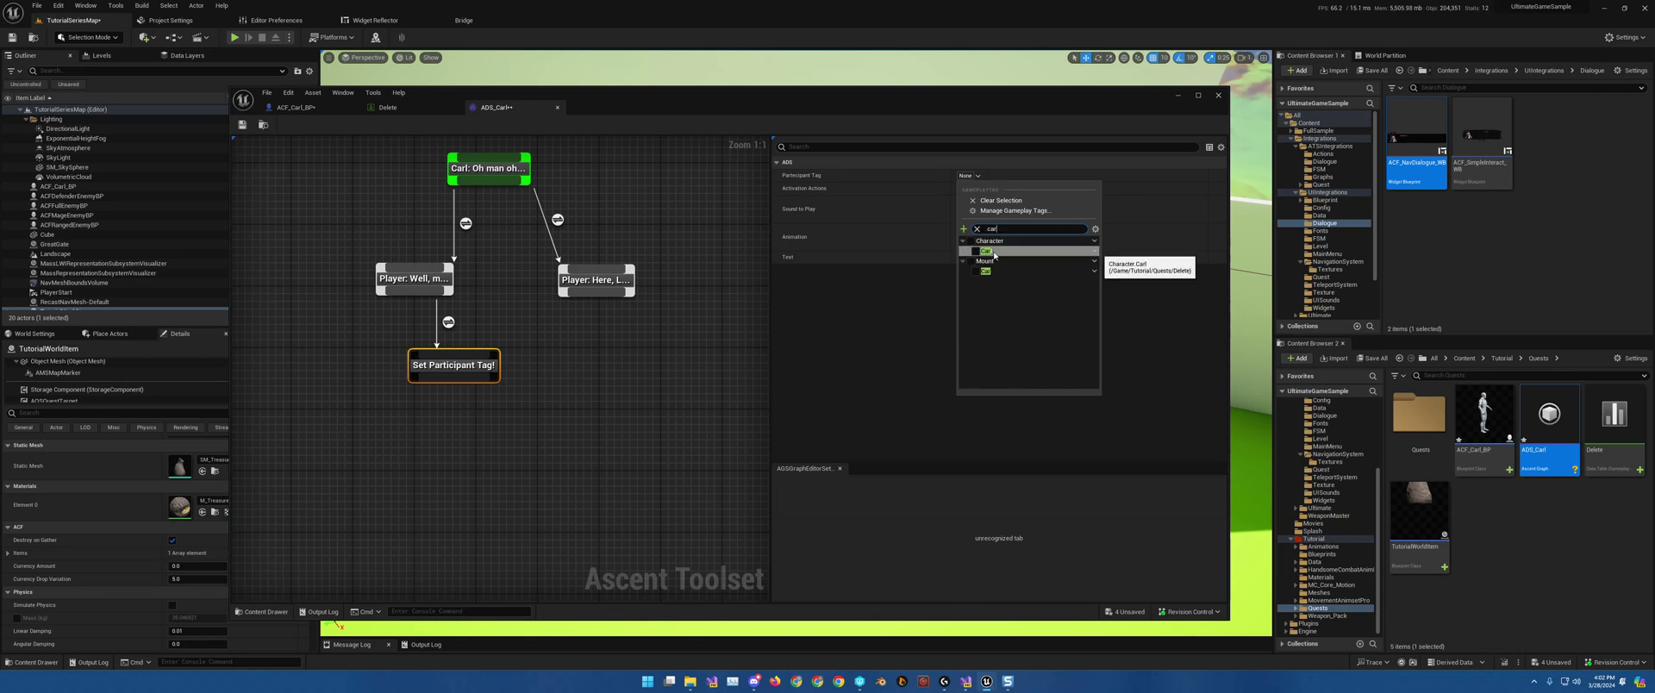
pyautogui.click(994, 253)
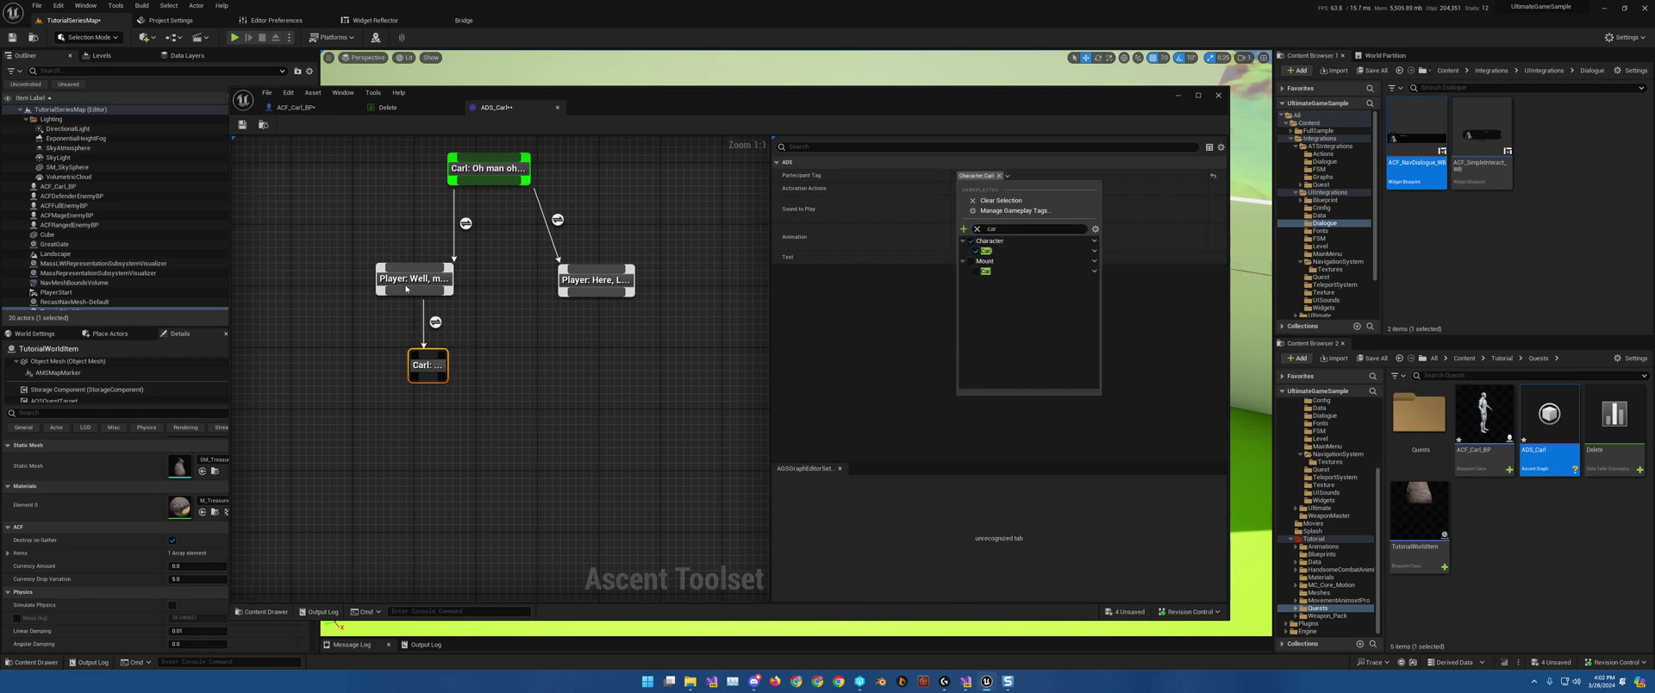
pyautogui.click(509, 178)
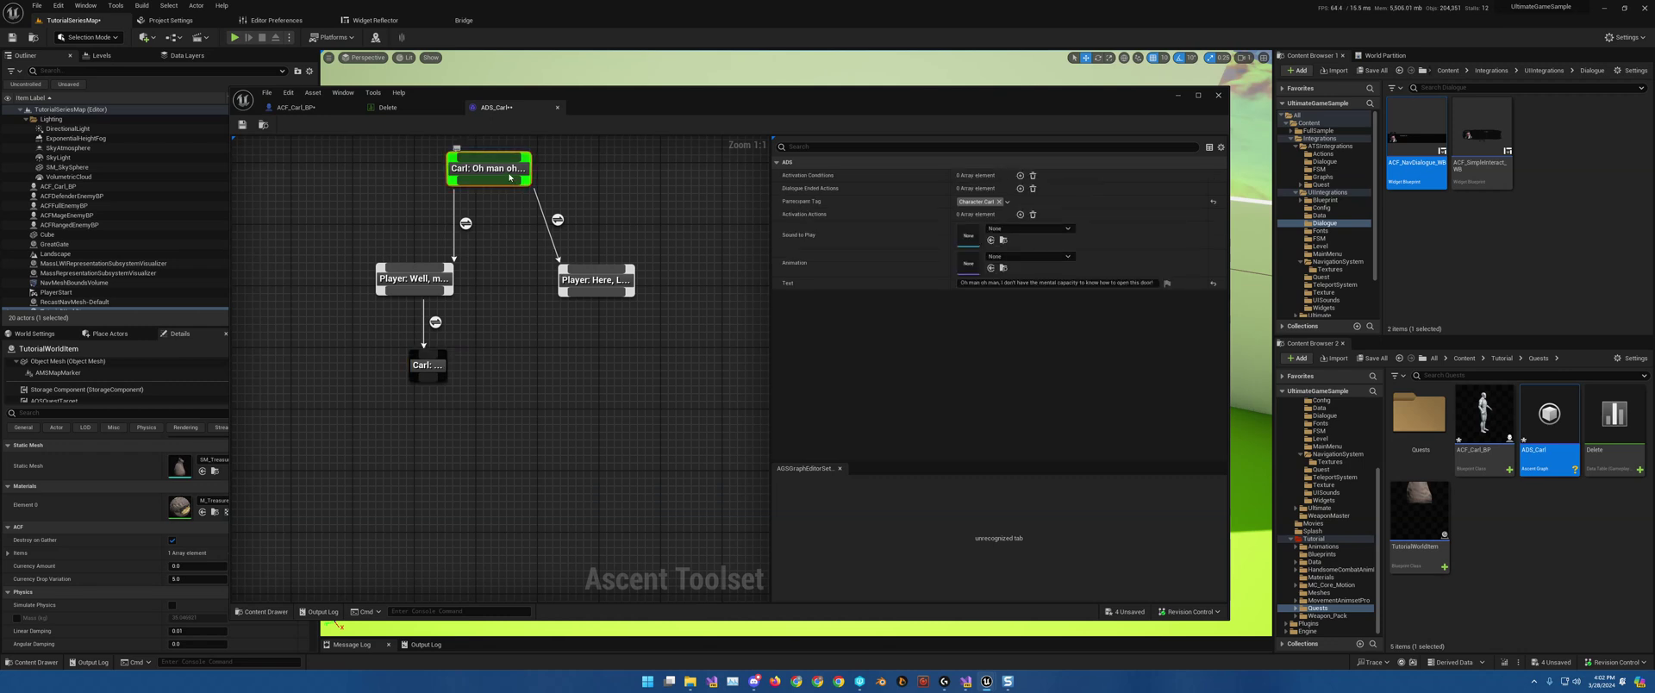
pyautogui.click(609, 288)
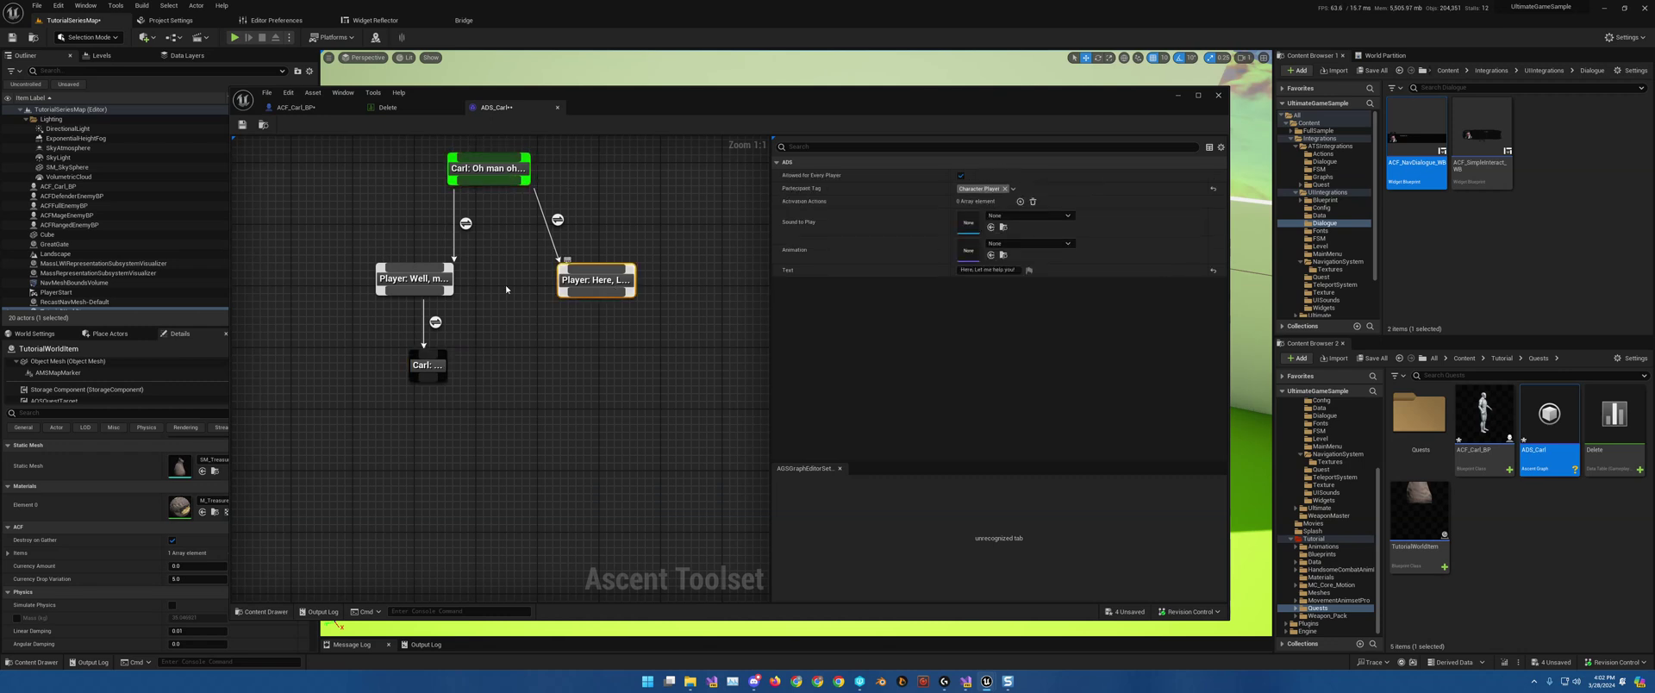
pyautogui.click(436, 292)
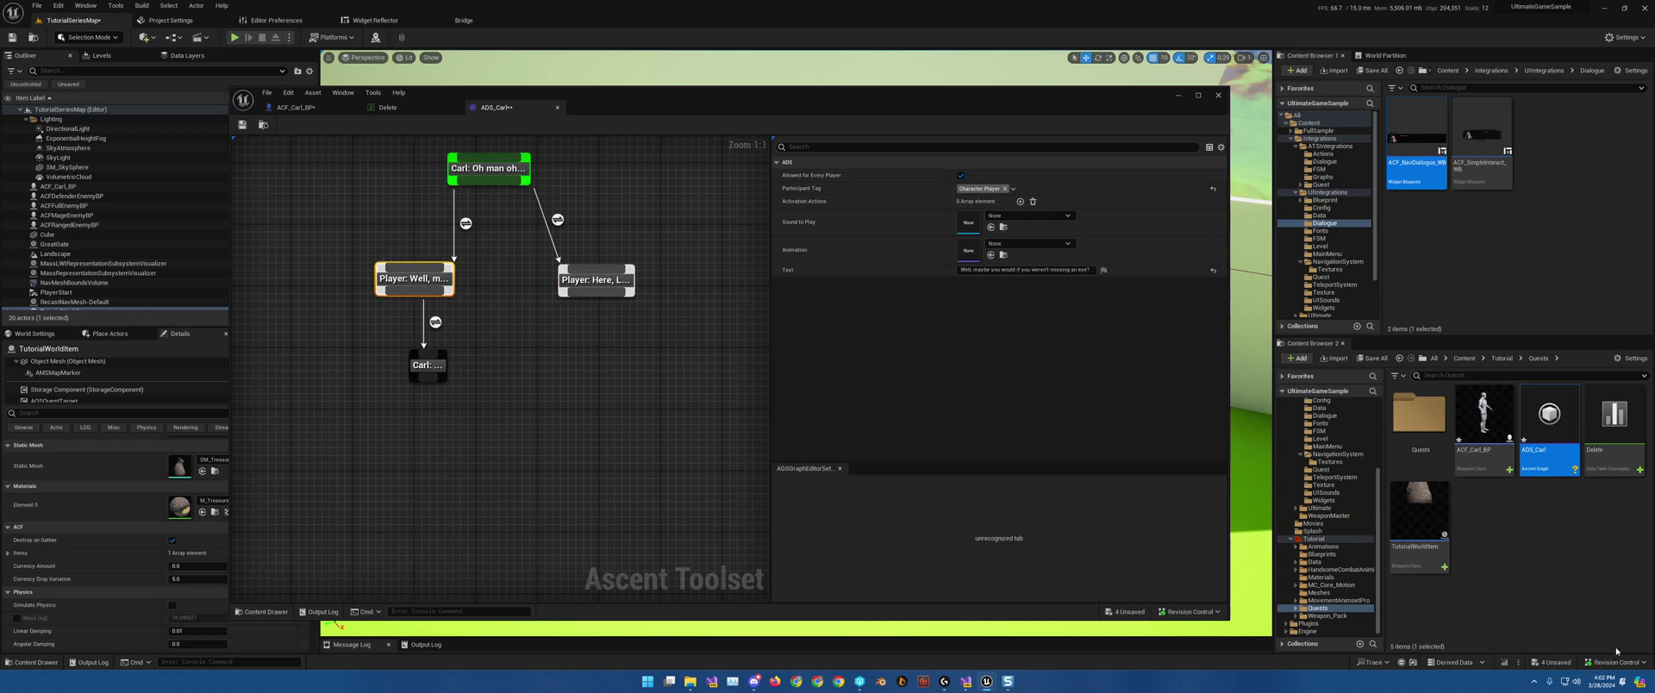
pyautogui.click(435, 369)
pyautogui.click(416, 366)
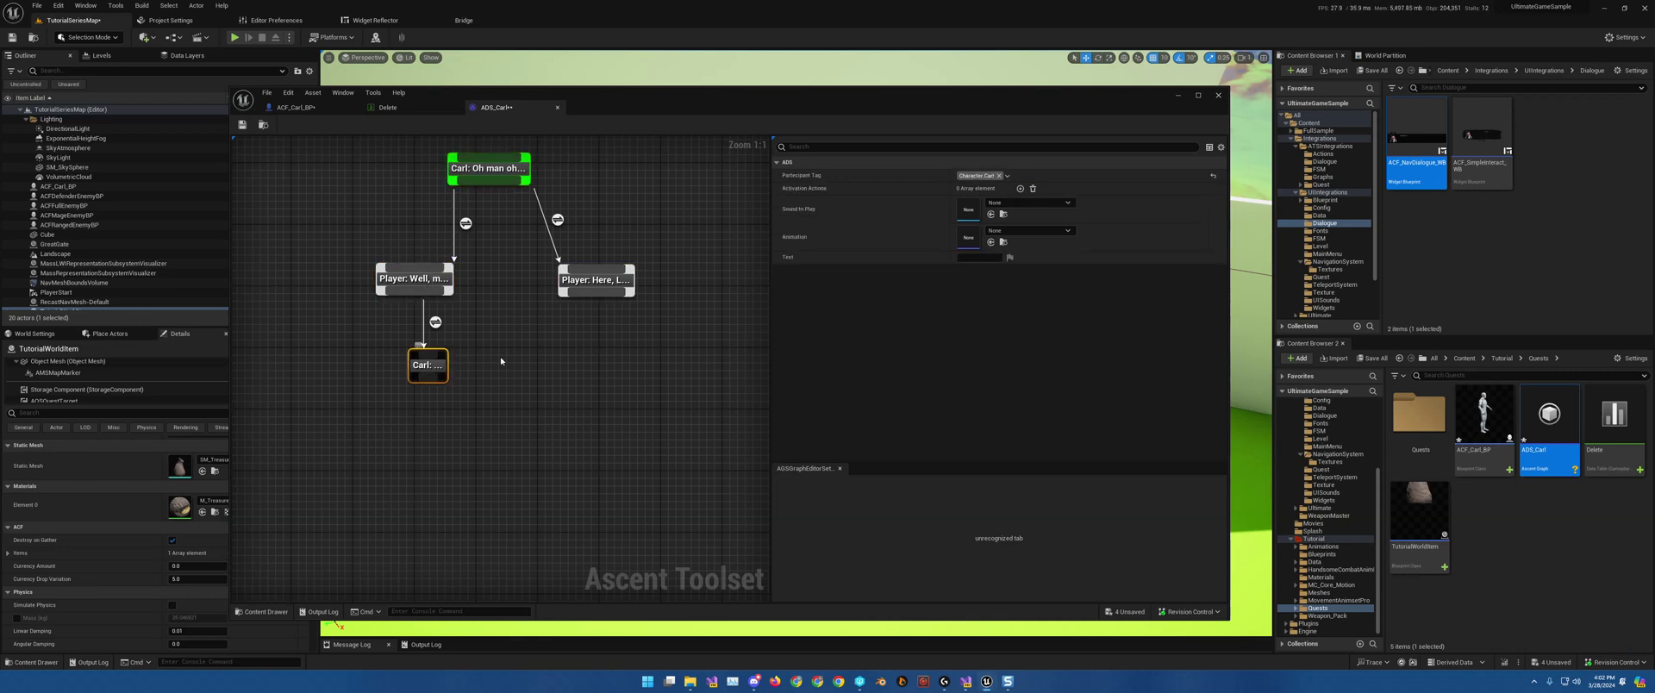
# Give Carl's node the text 'Well that was just rude!…' and place it below its player line.
pyautogui.click(974, 258)
pyautogui.write("Well that was just rude! If I didn't need your help.")
pyautogui.write('ream at you!')
pyautogui.press('Return')
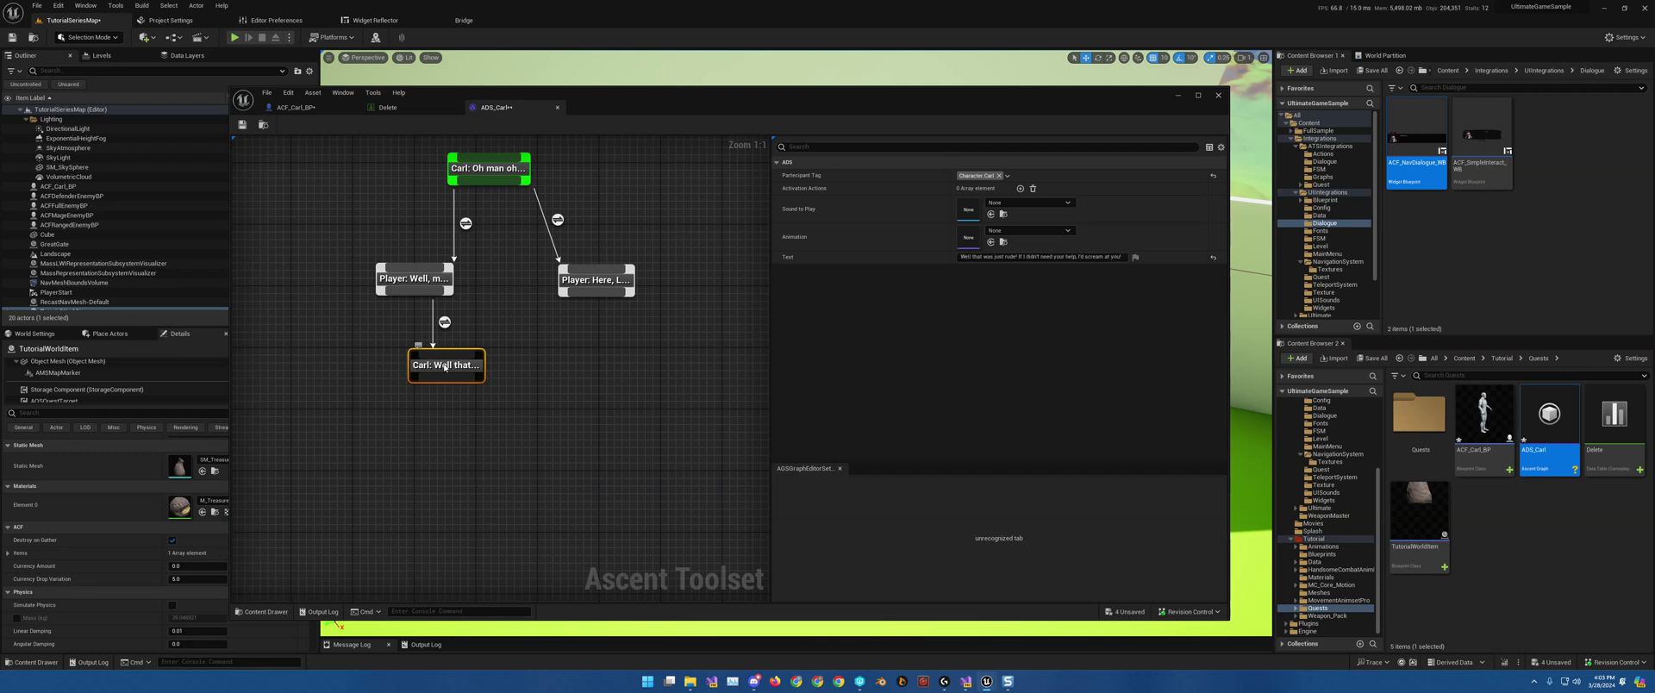
pyautogui.moveTo(430, 379); pyautogui.dragTo(381, 369)
# Branch a new node off the 'Here, Let me help you!' reply with Character.Carl as speaker.
pyautogui.moveTo(601, 292); pyautogui.dragTo(612, 325)
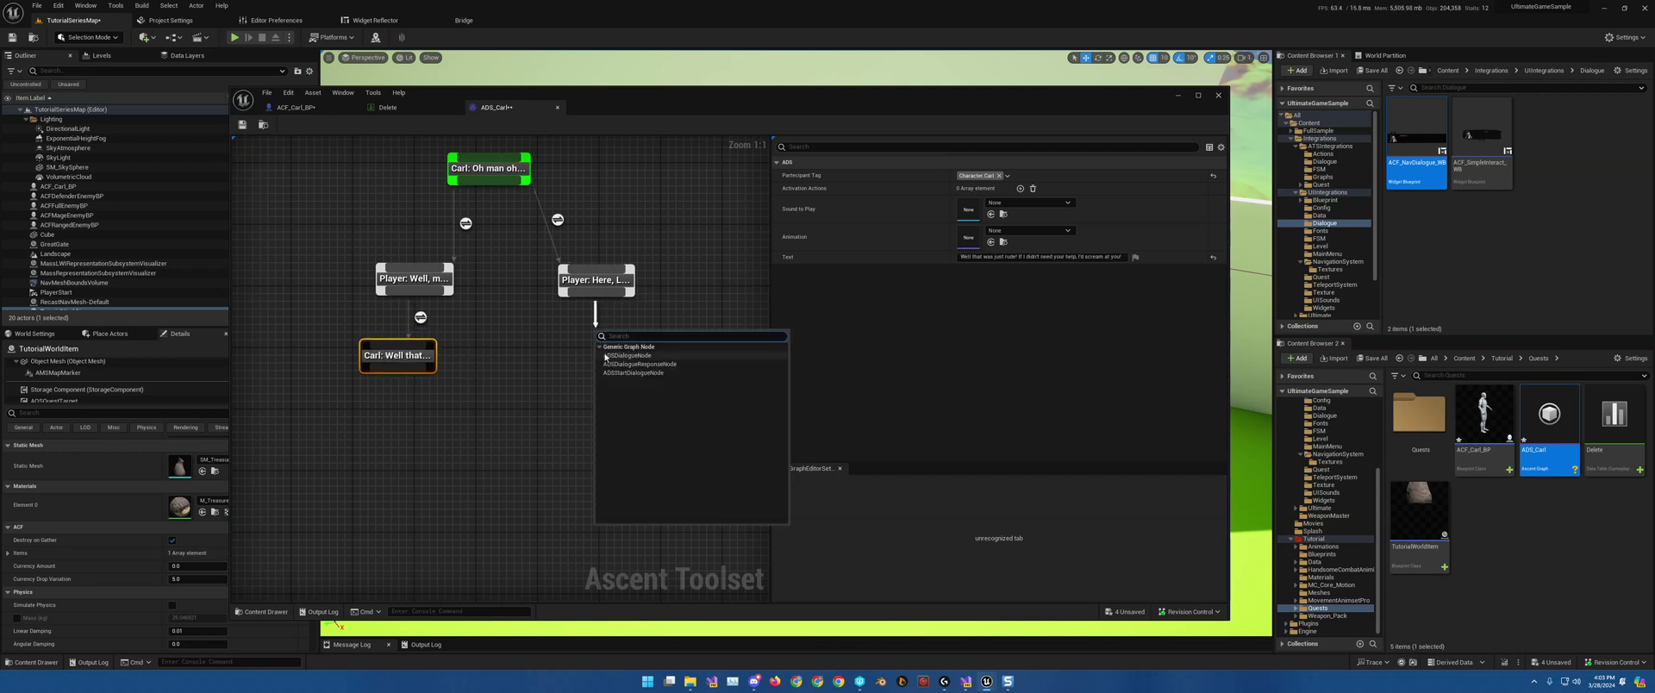
pyautogui.click(623, 358)
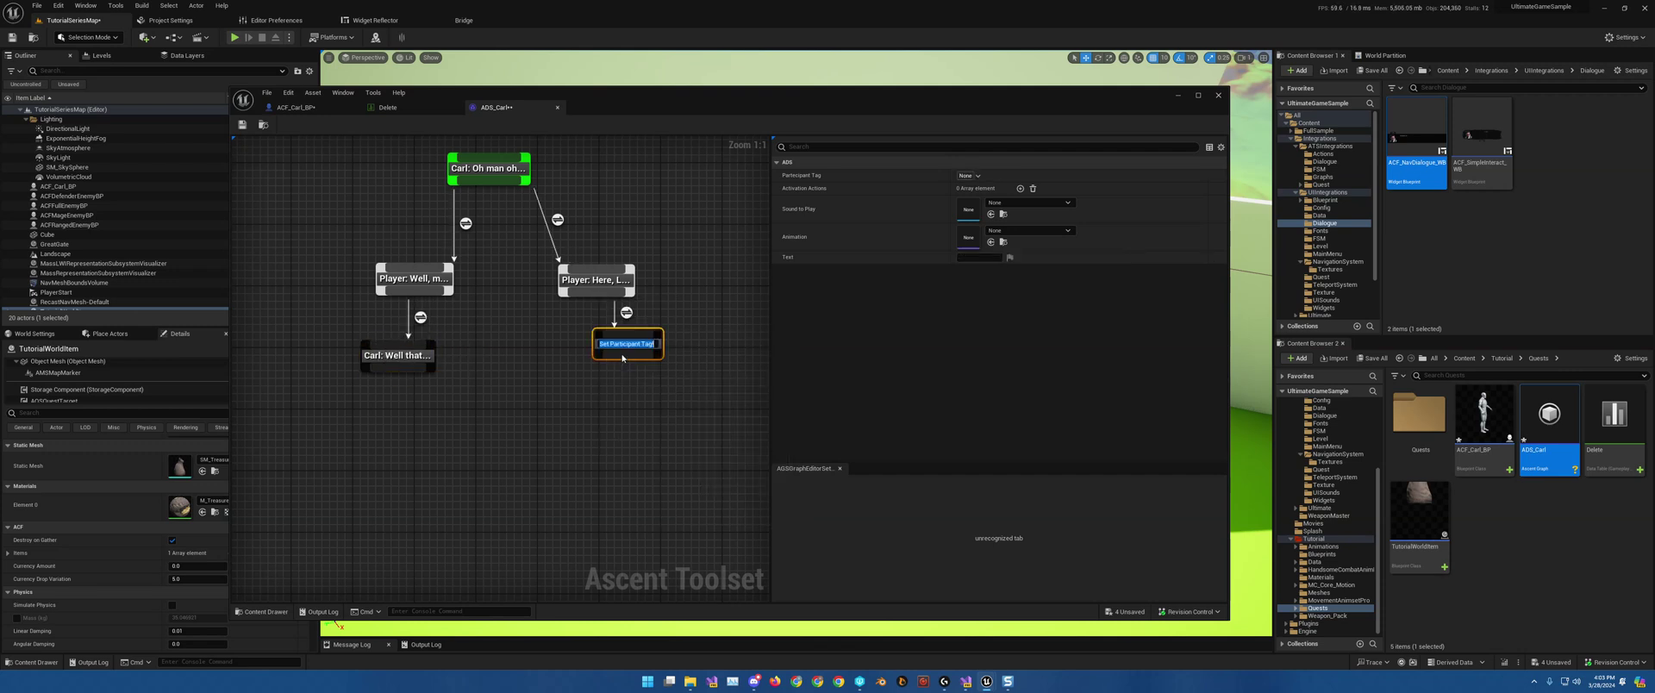
pyautogui.click(978, 178)
pyautogui.click(977, 178)
pyautogui.write('car')
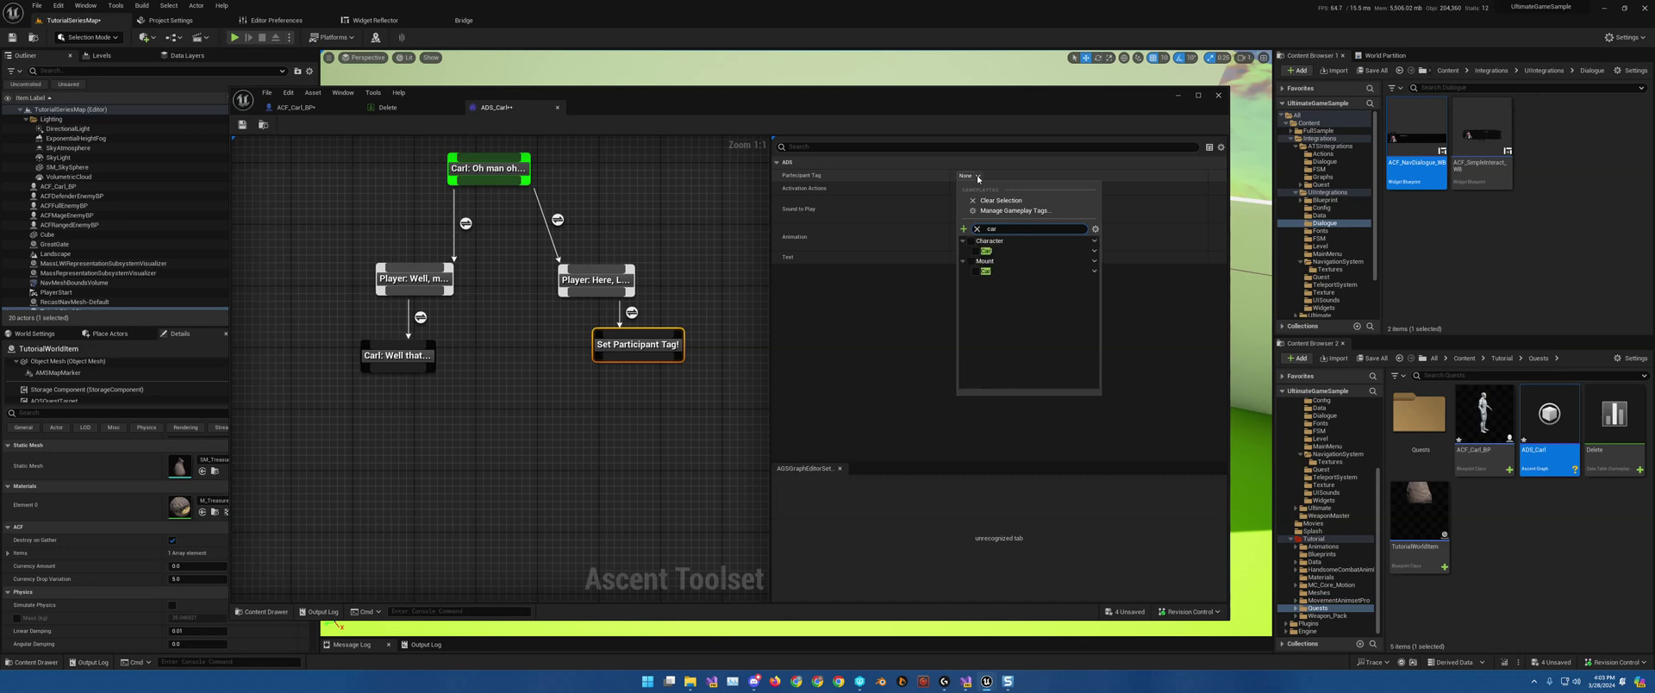
pyautogui.click(980, 251)
# Set that node's text to 'Thank you my good friend' and align it under the reply.
pyautogui.click(981, 257)
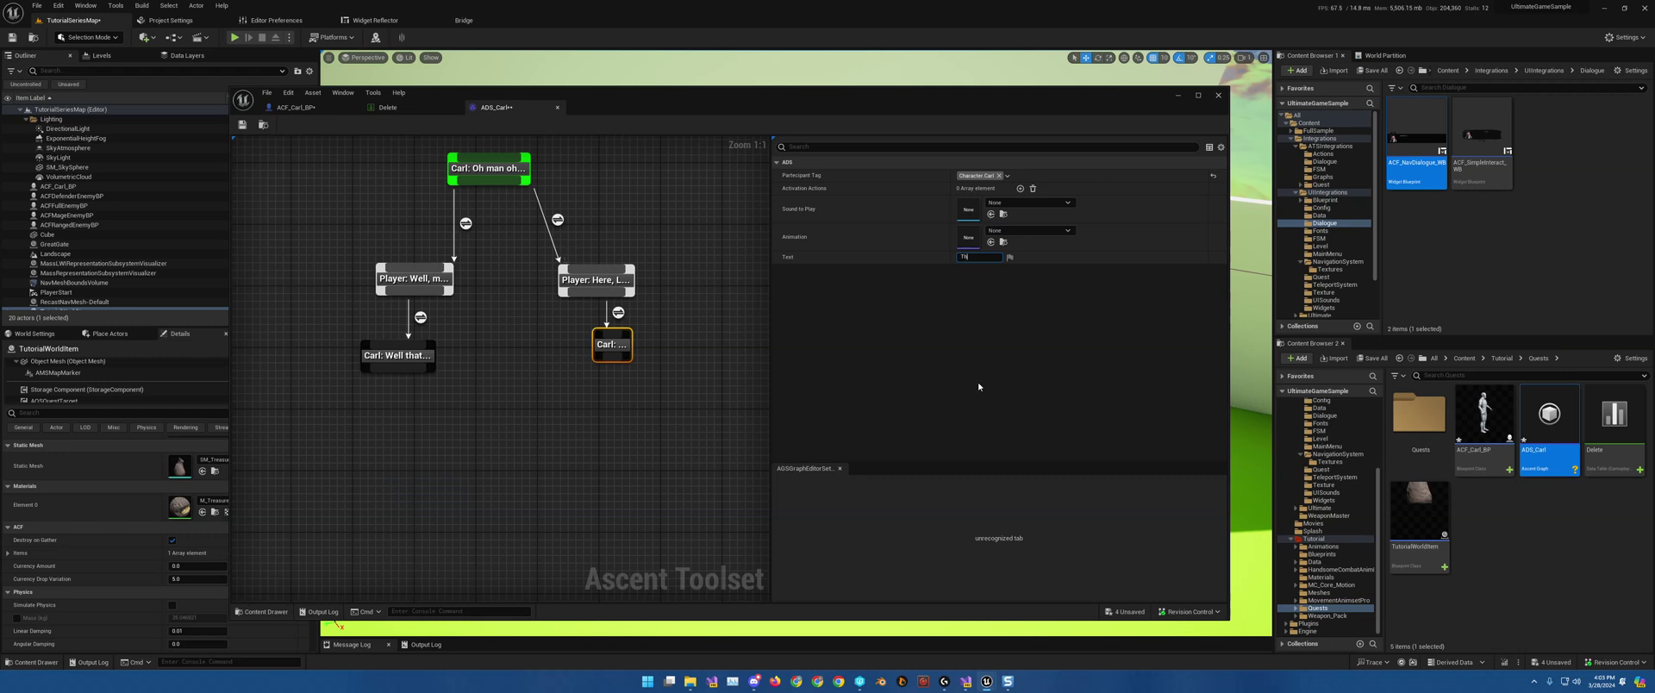
pyautogui.write('Thank you my good friend')
pyautogui.press('Return')
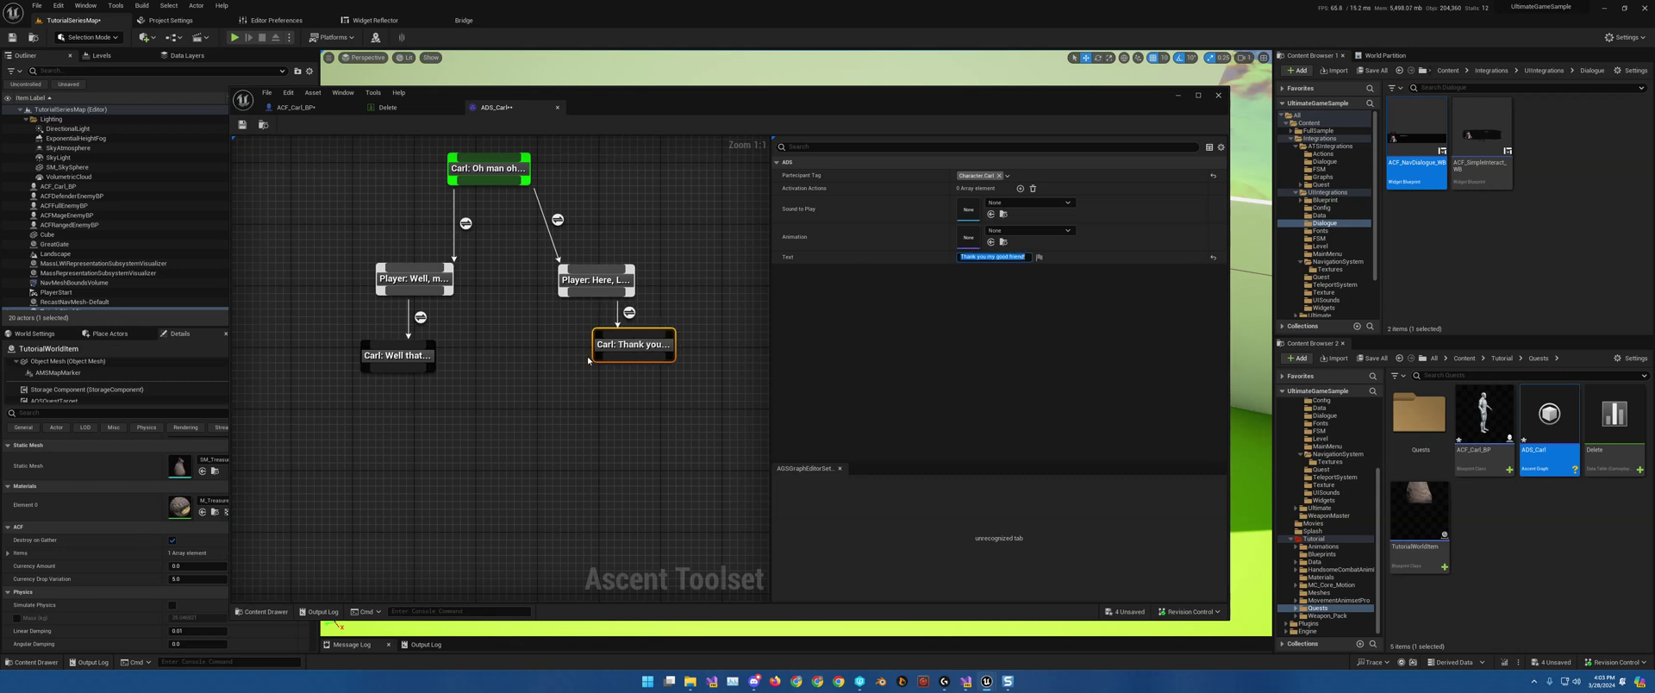
pyautogui.moveTo(629, 354); pyautogui.dragTo(612, 364)
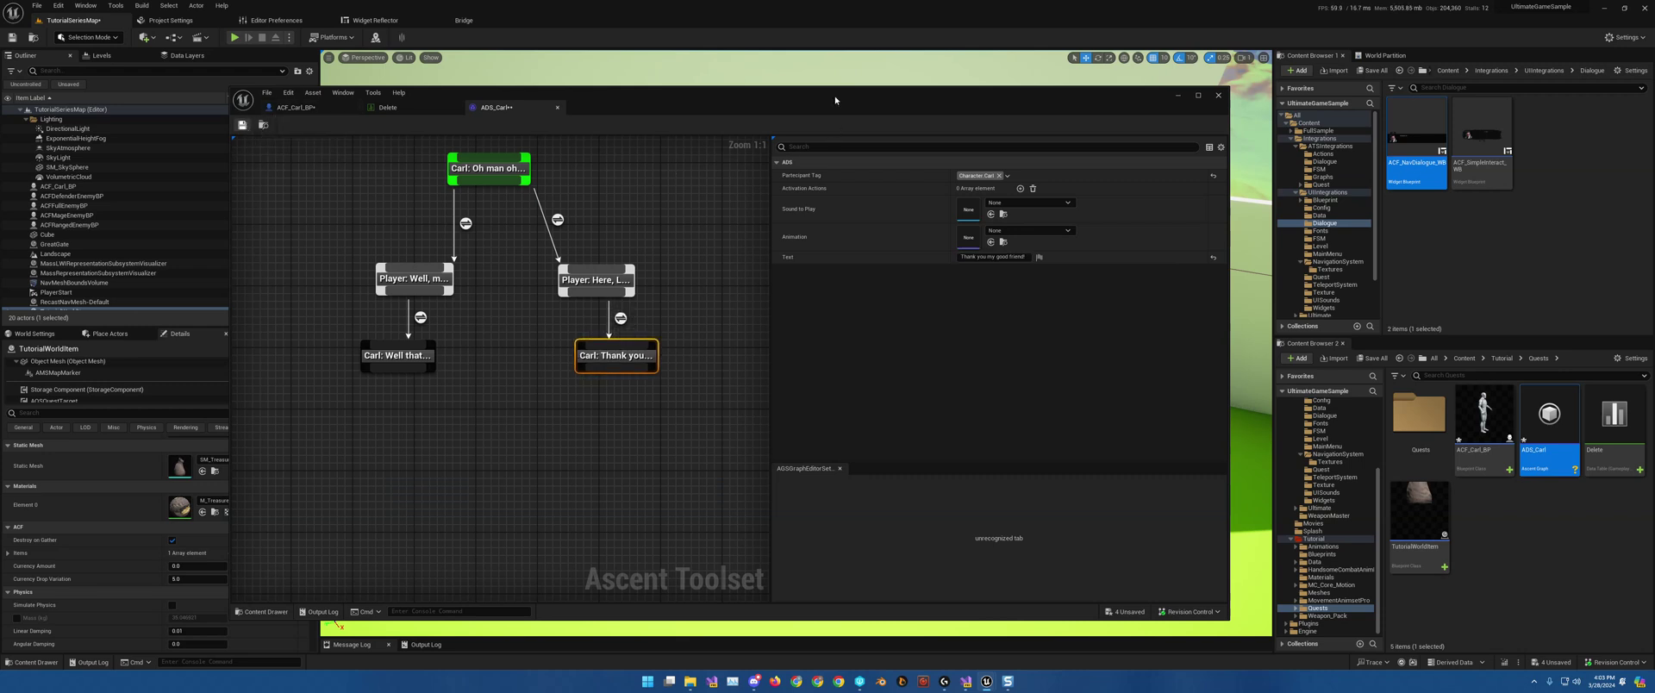
# Save ADS_Carl, then play-test walking up to Carl and talking to him before stopping.
pyautogui.hotkey('ctrl', 's')
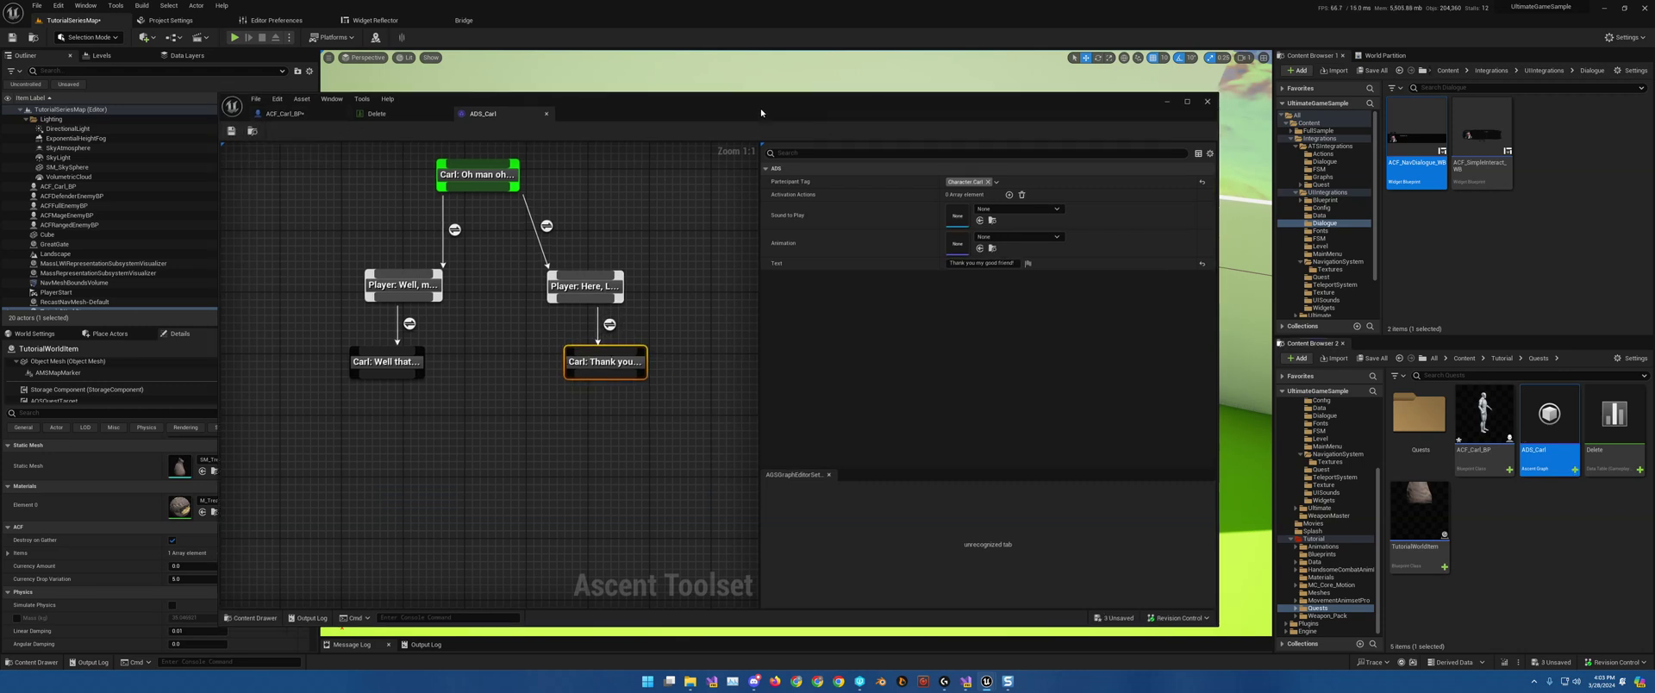
pyautogui.click(536, 177)
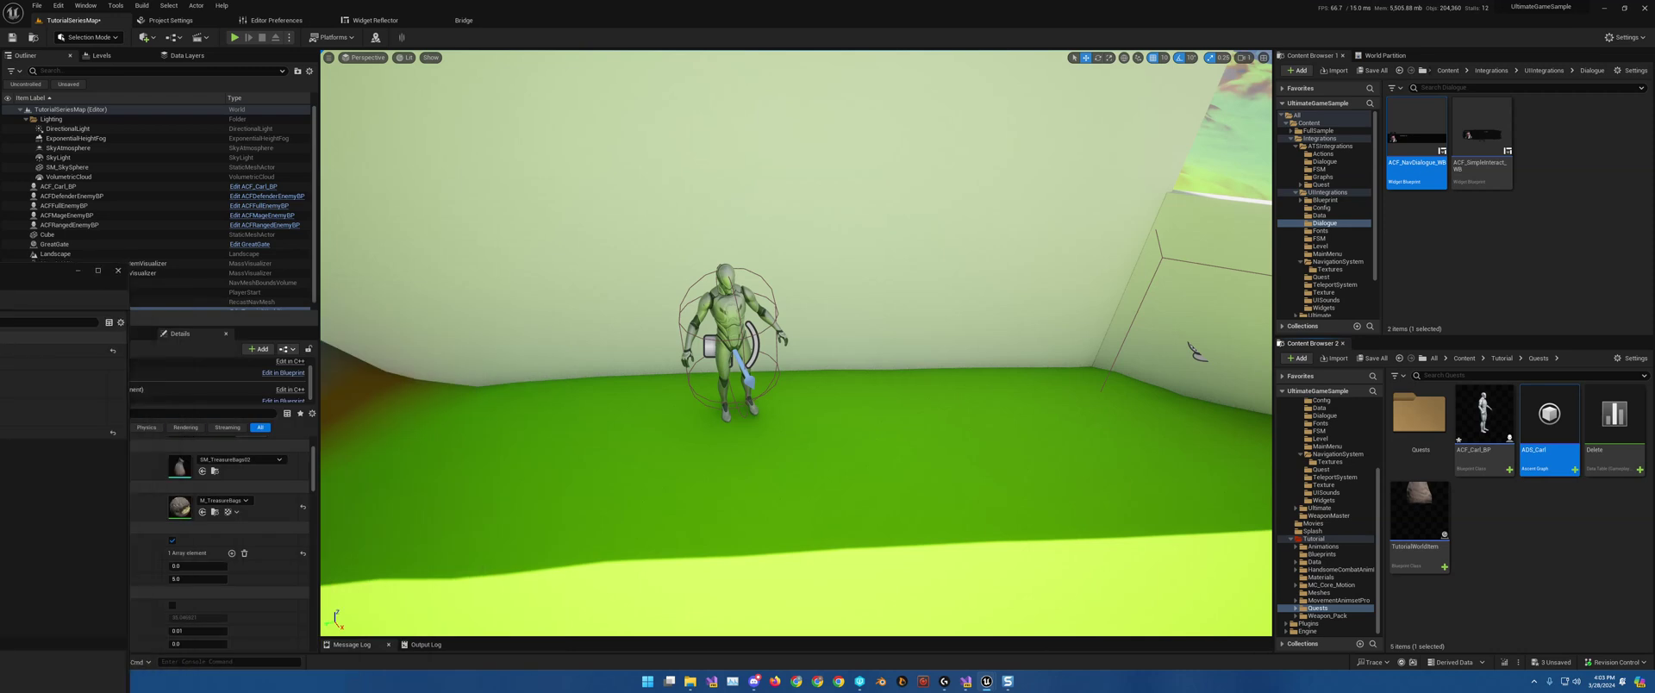
pyautogui.click(234, 37)
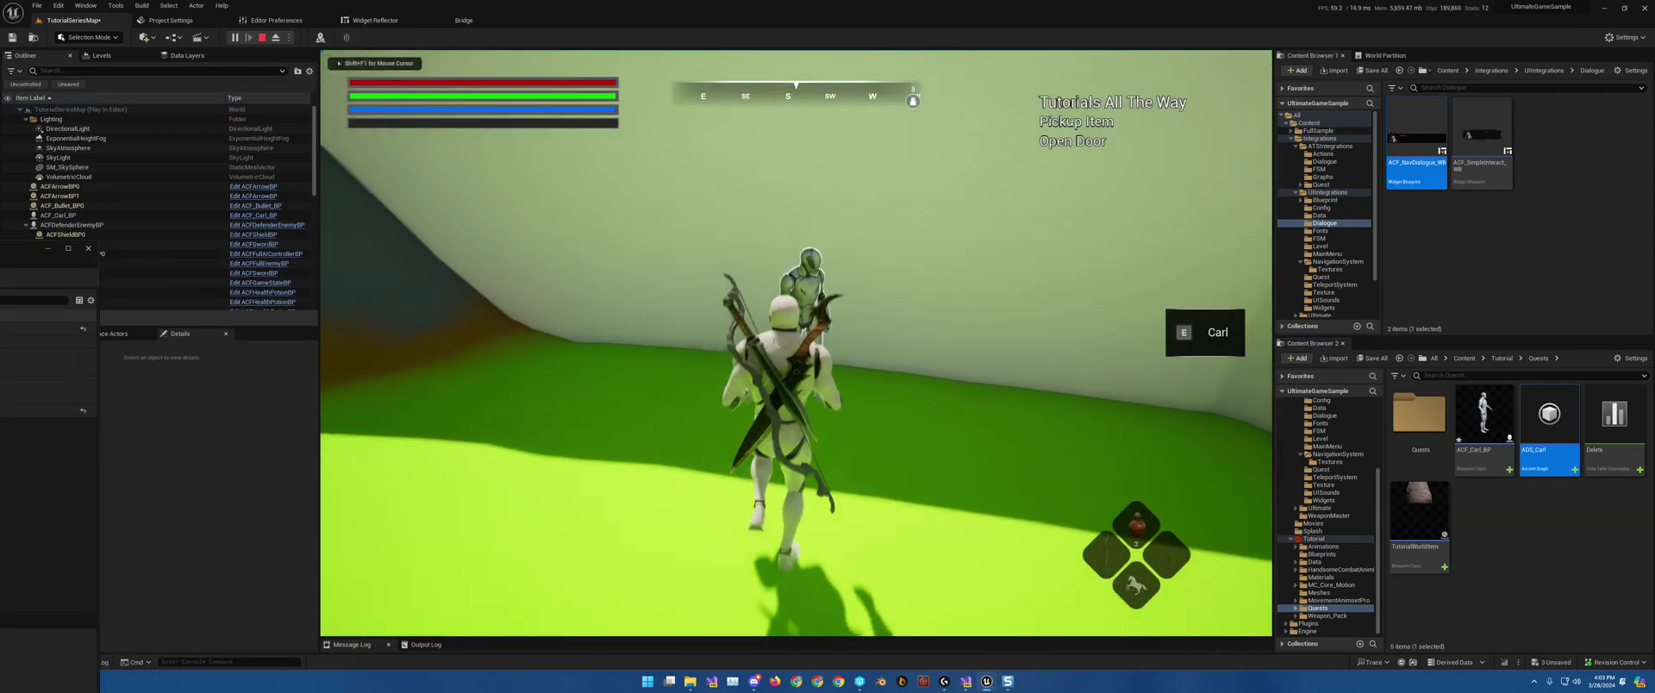
pyautogui.press('w')
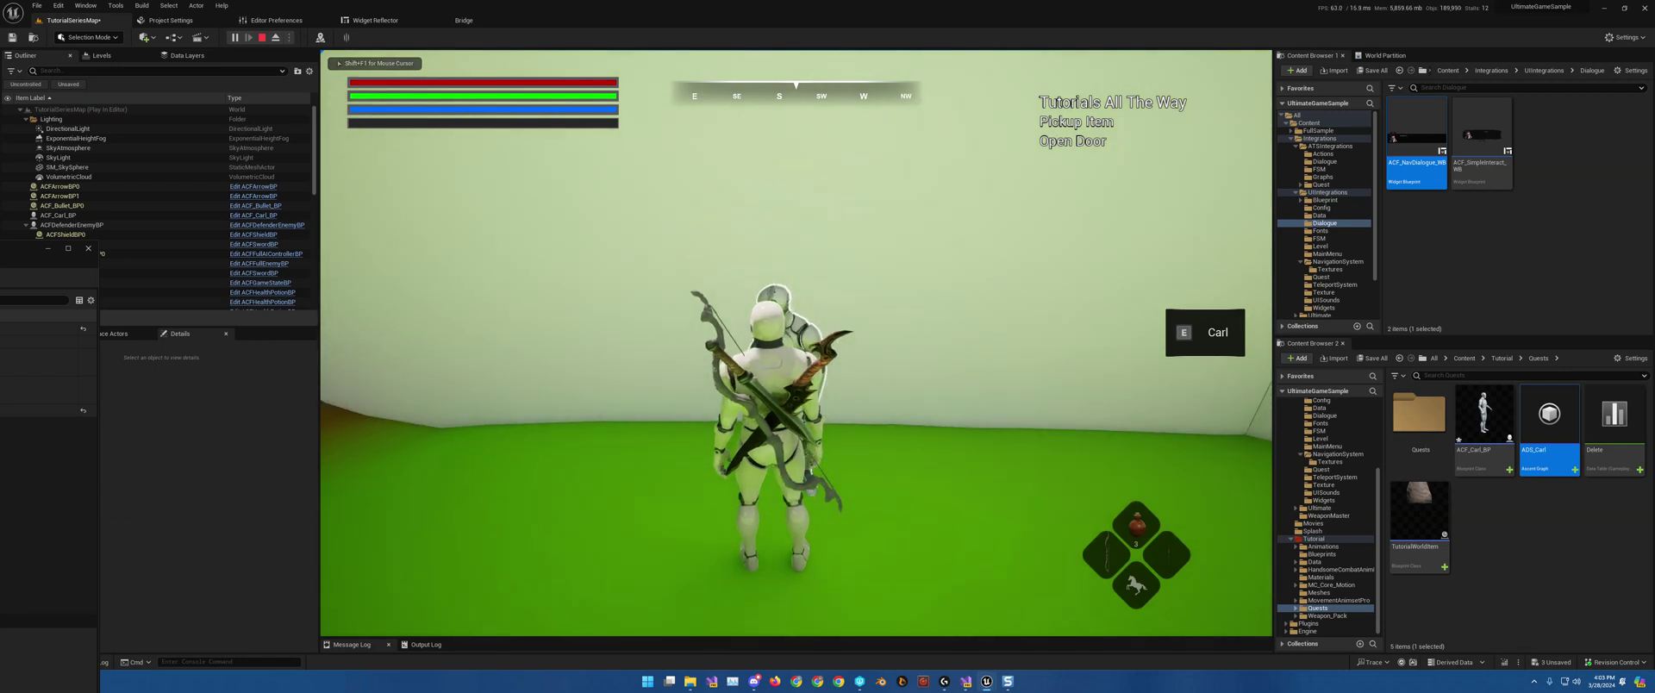
pyautogui.press('e')
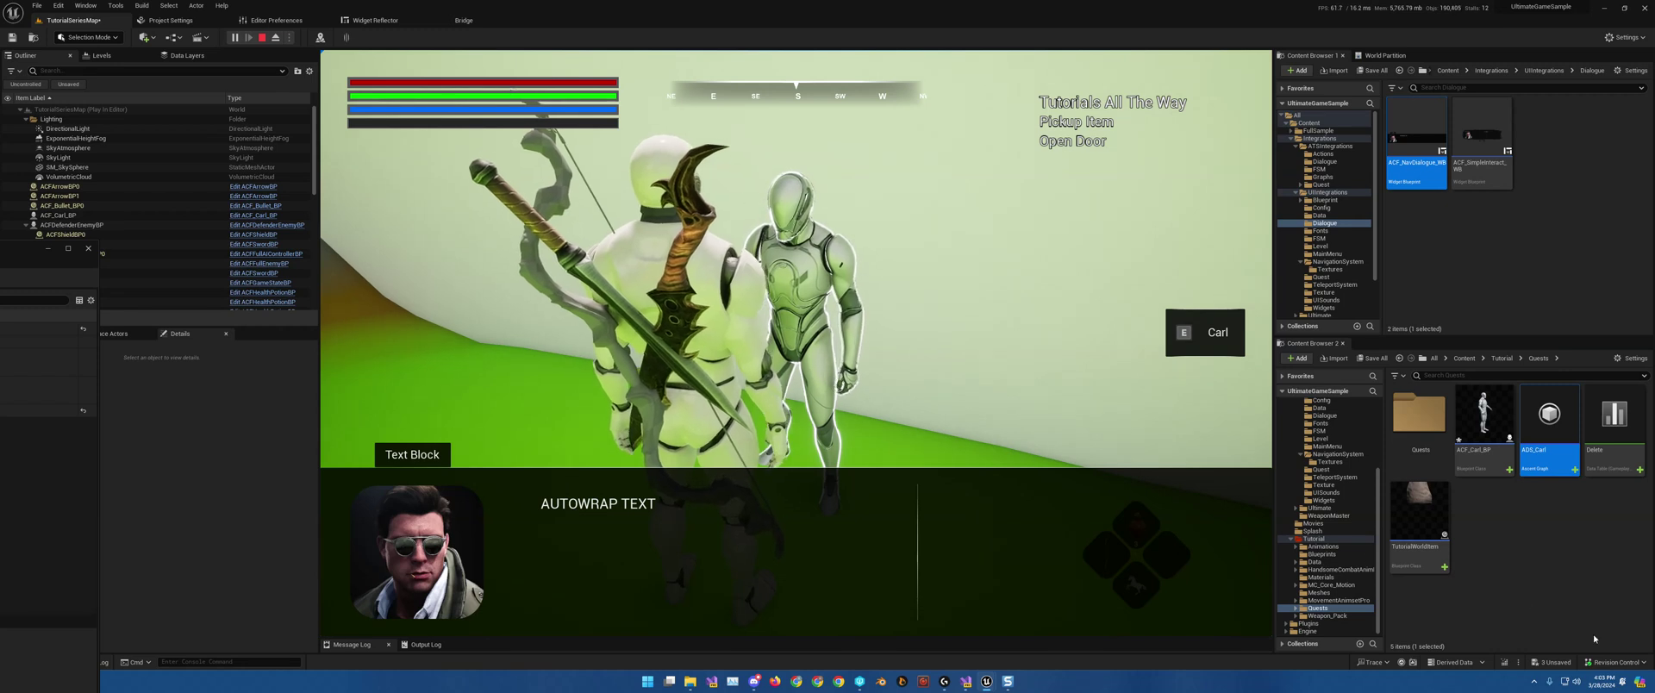
pyautogui.press('Escape')
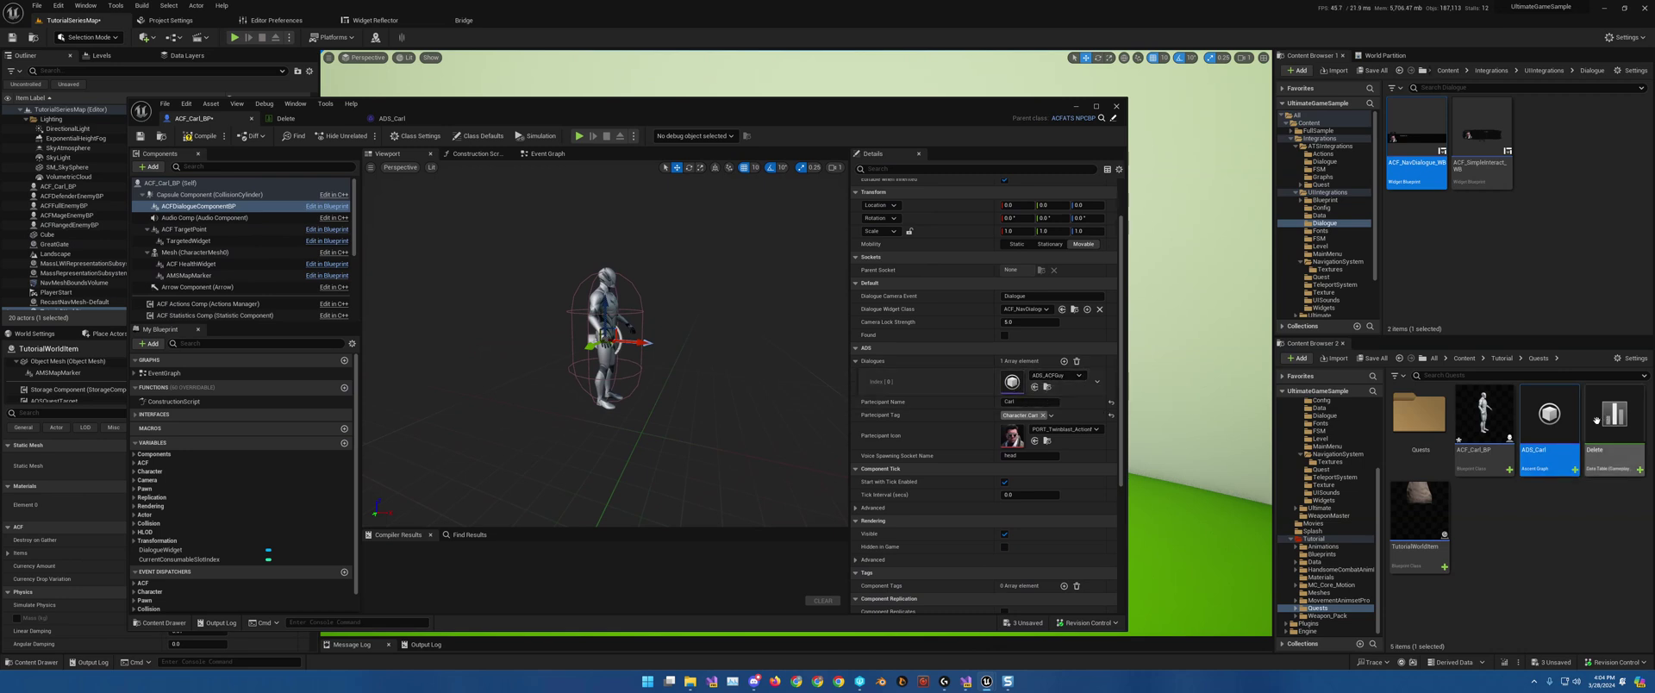
# Assign ADS_Carl to Carl's Dialogues Index[0] slot and start a new play test.
pyautogui.moveTo(1532, 421); pyautogui.dragTo(1016, 382)
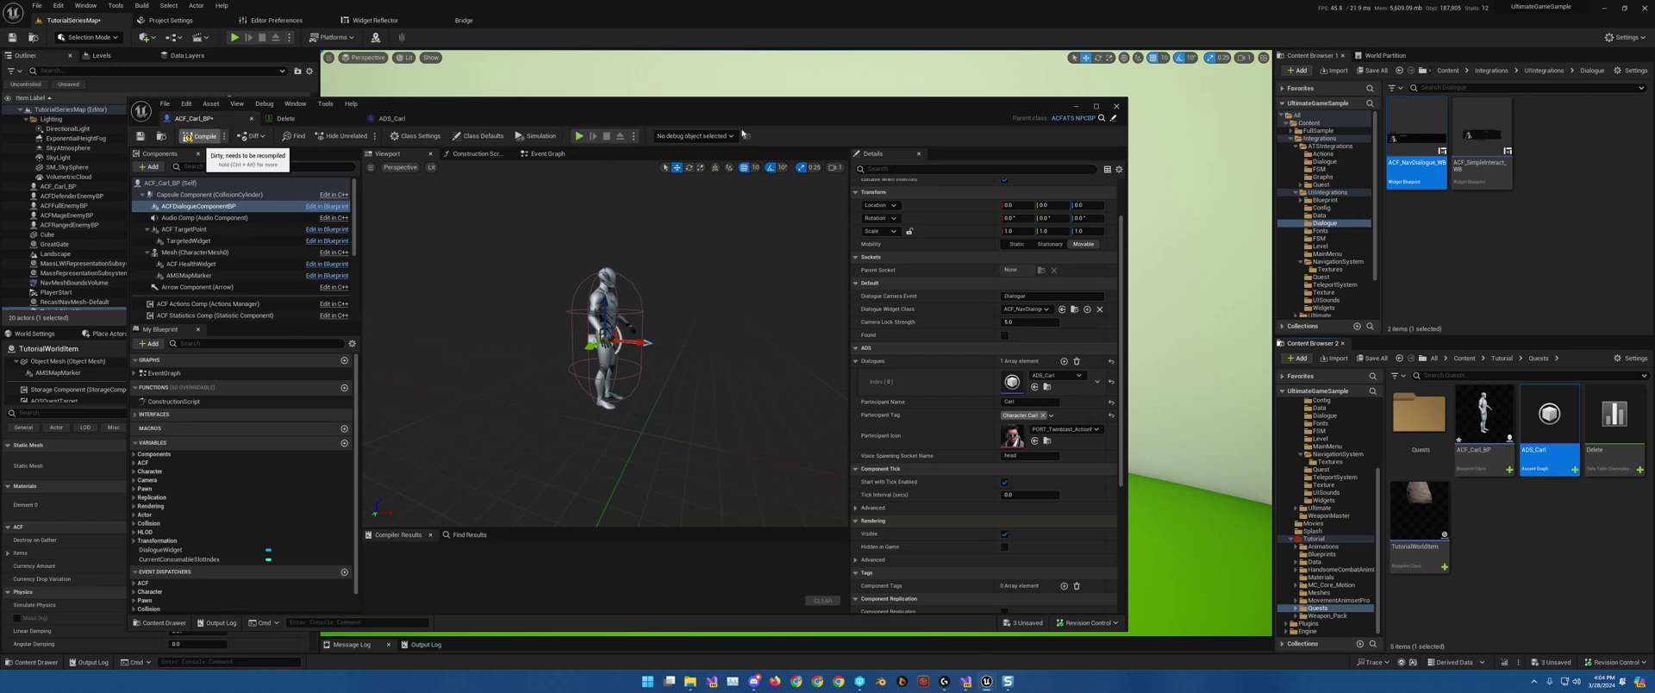
pyautogui.click(1076, 106)
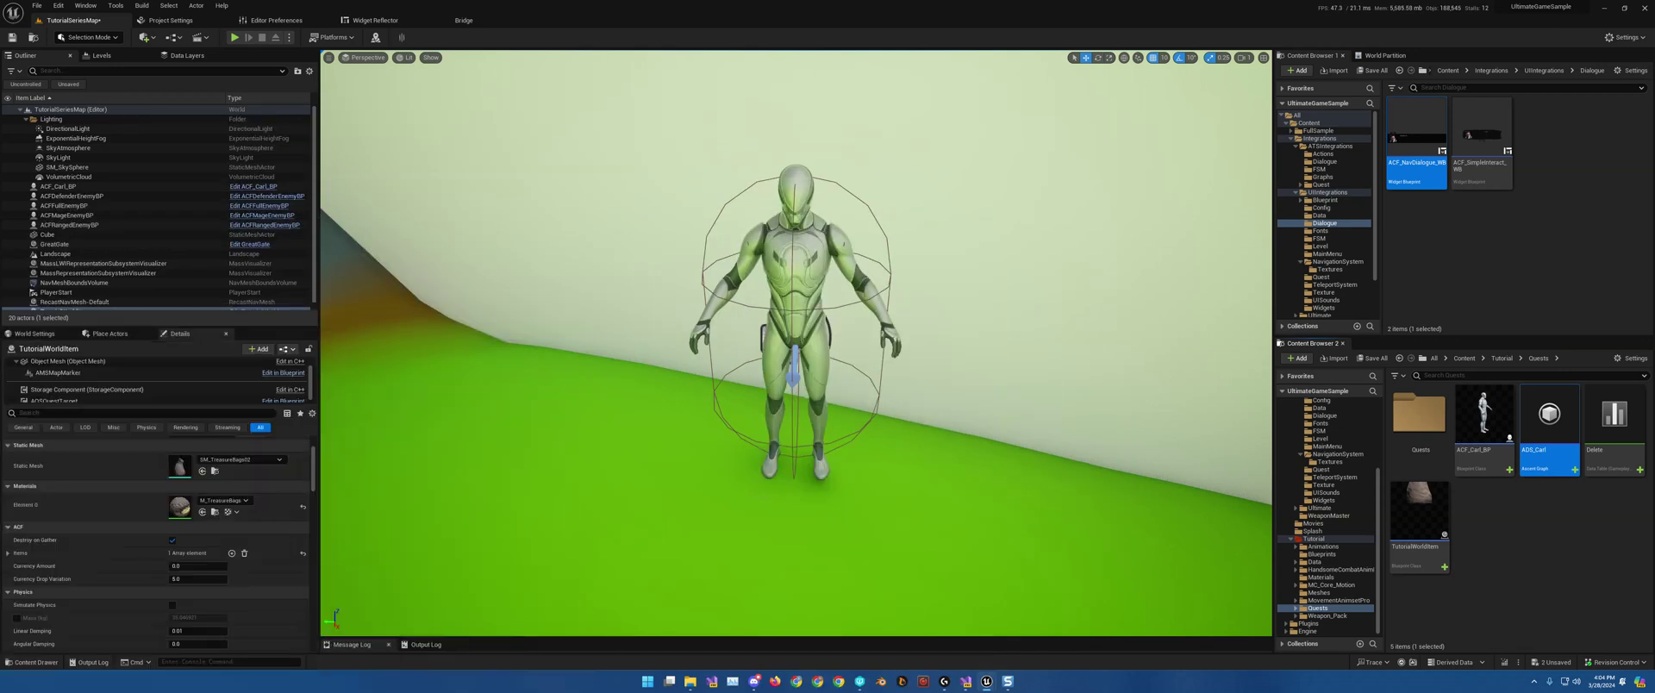
pyautogui.click(234, 37)
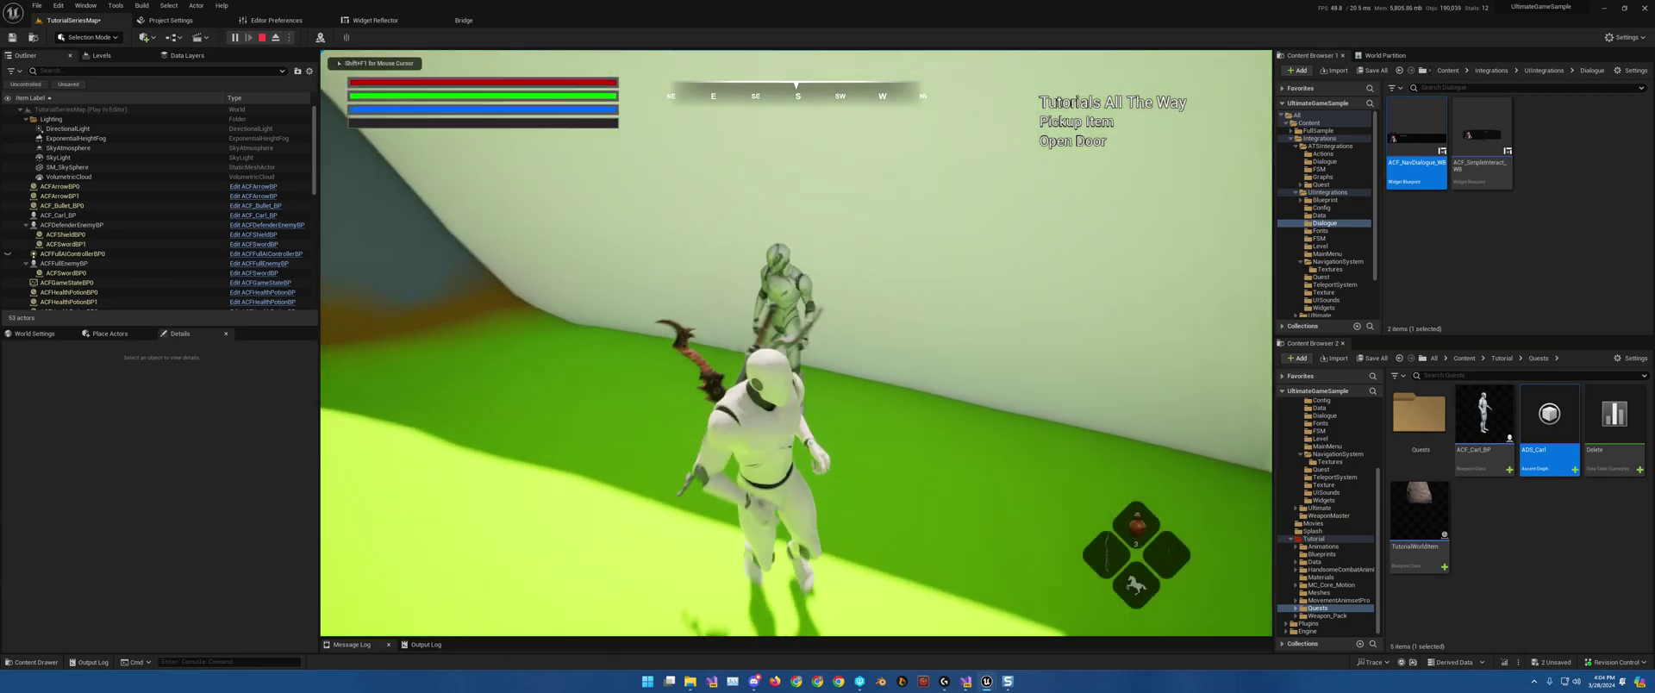
# In play, talk to Carl and pick 'Well, maybe you would' to get his rude reply.
pyautogui.press('w')
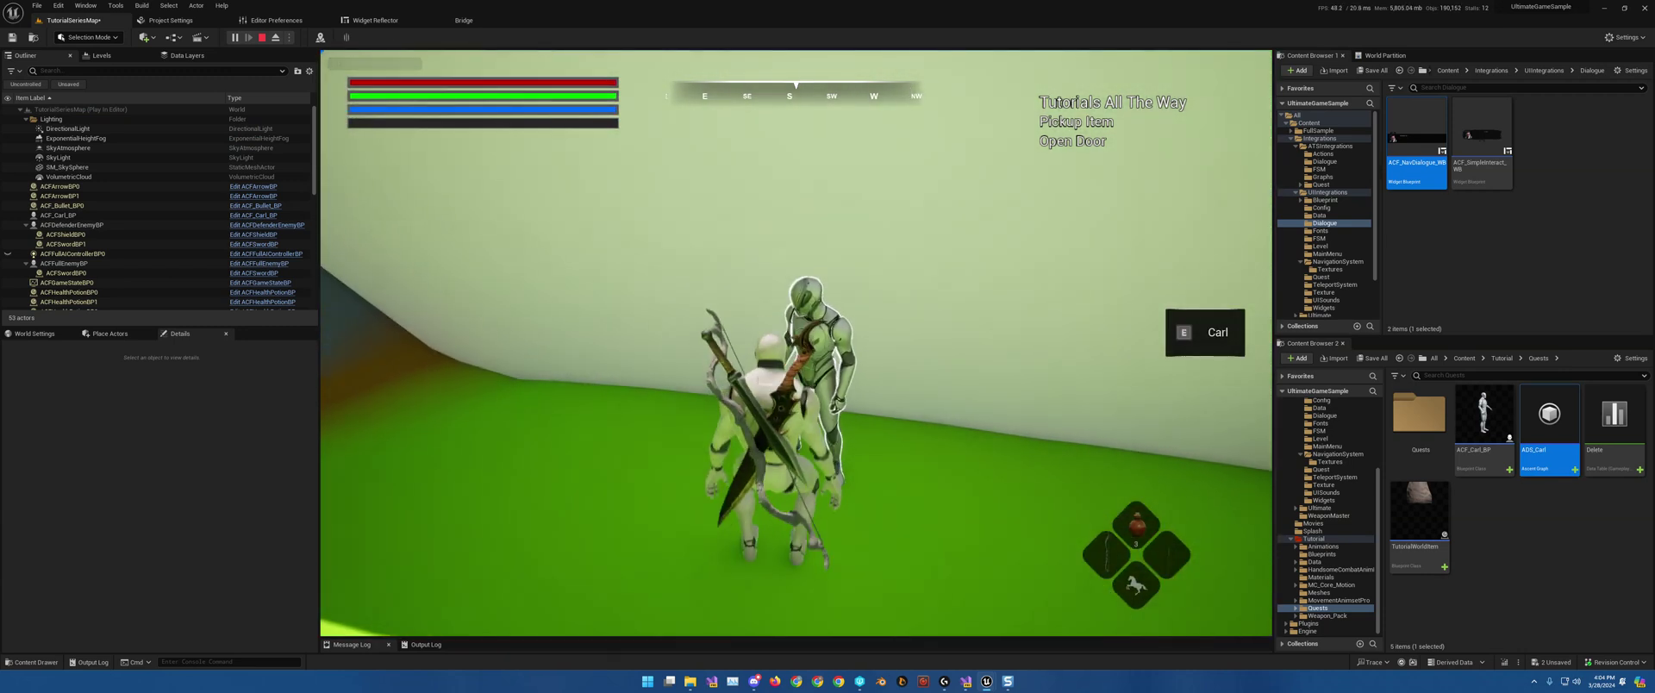
pyautogui.press('e')
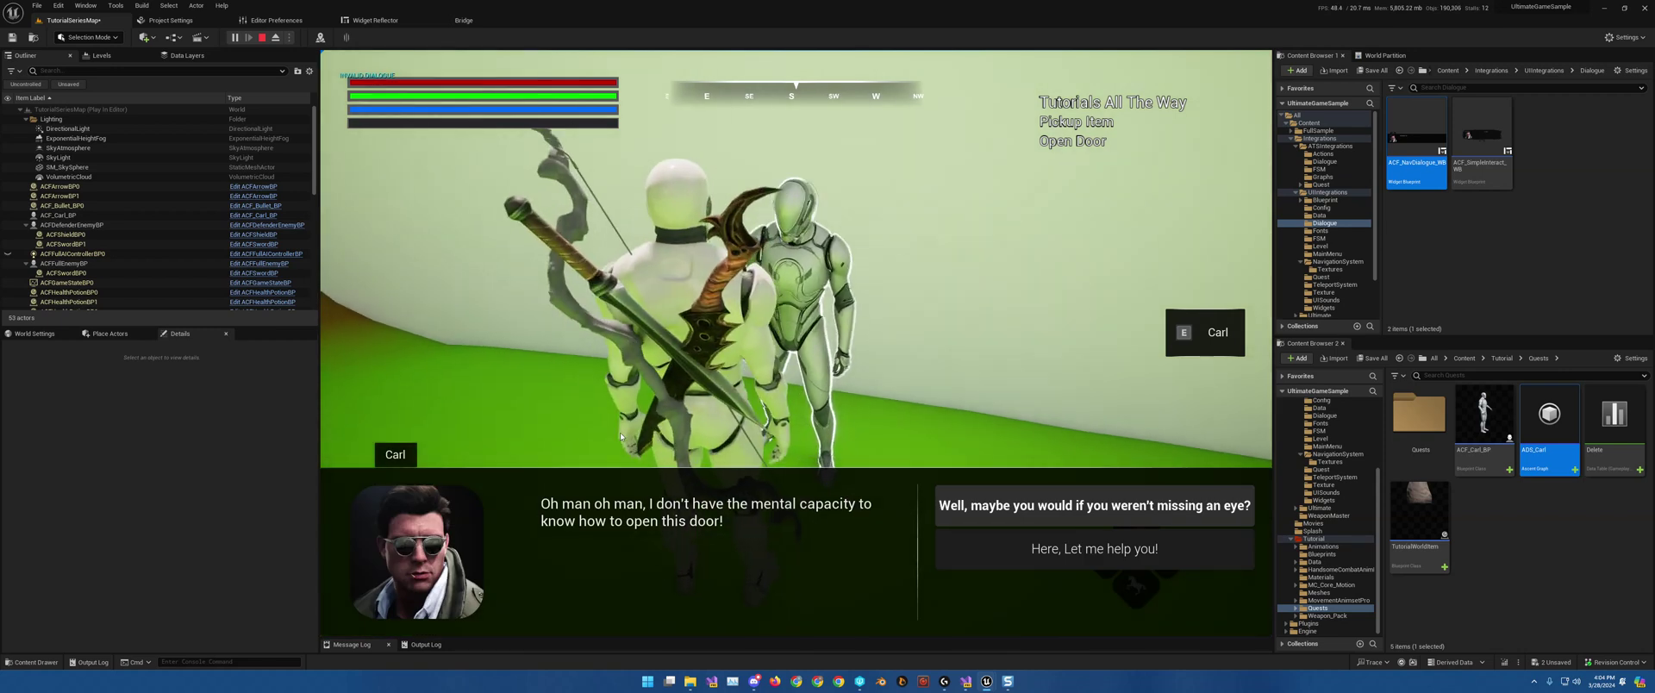
pyautogui.click(1014, 509)
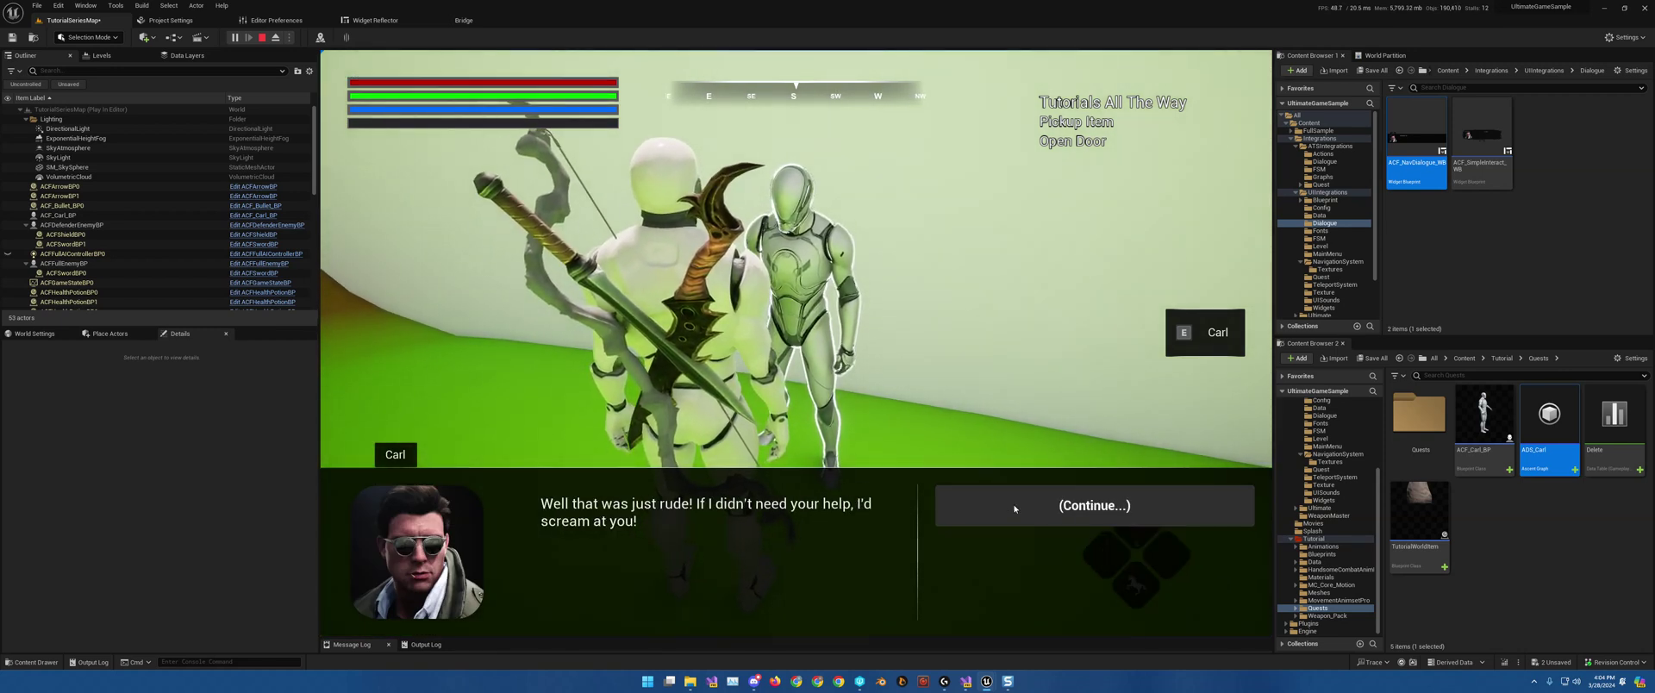
pyautogui.click(1014, 509)
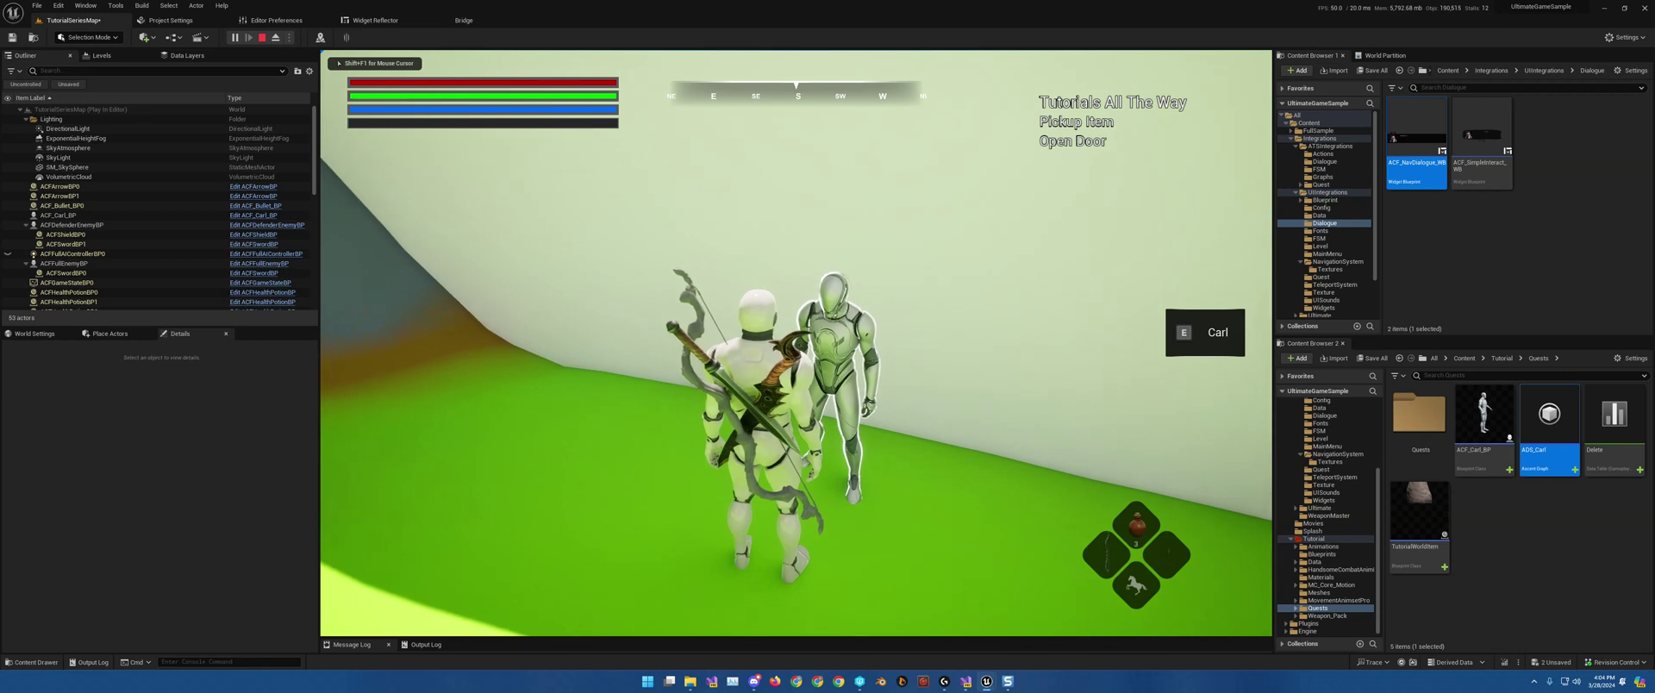
# Talk again, pick 'Here, Let me help you!' for Carl's thanks, stop play and reopen ADS_Carl.
pyautogui.press('e')
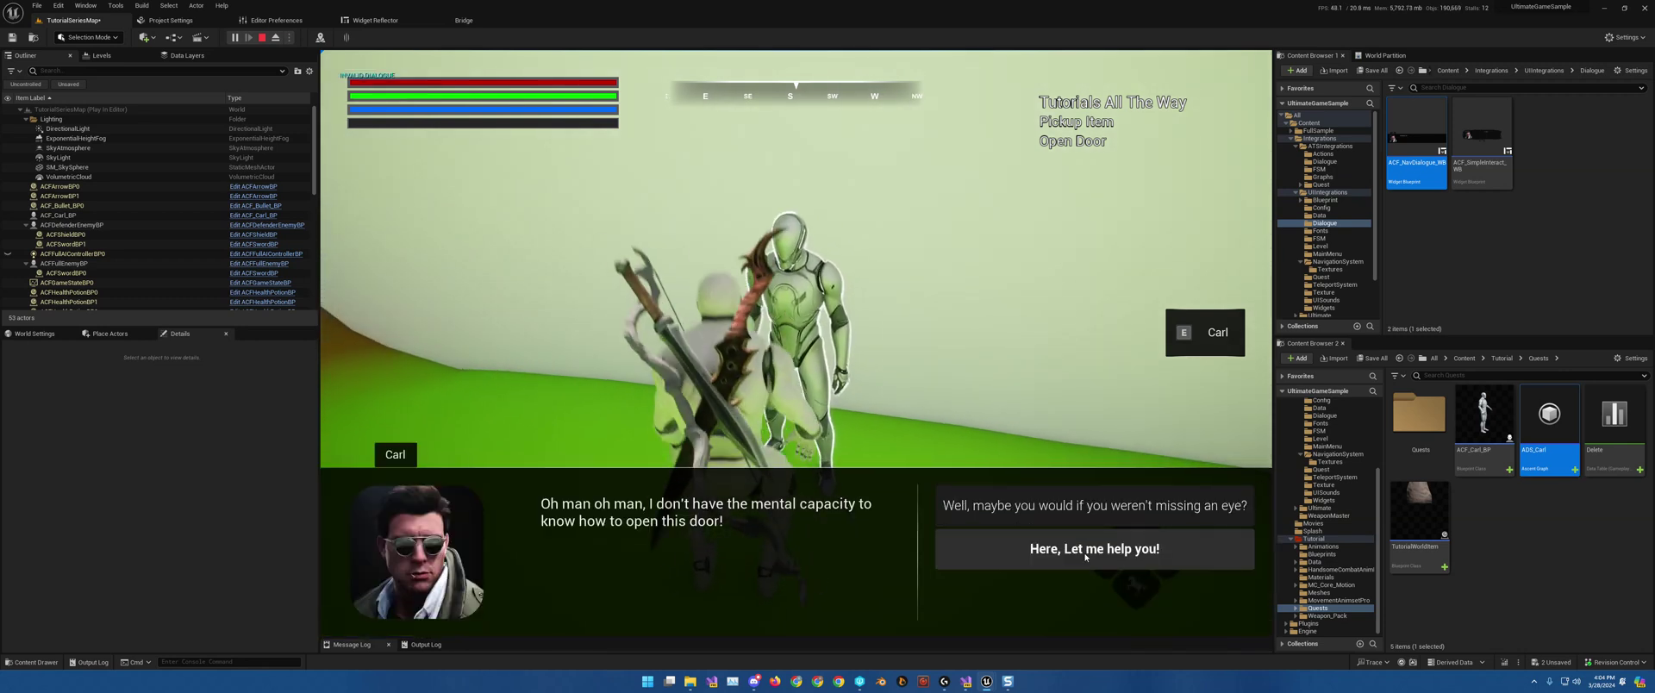
pyautogui.click(1085, 553)
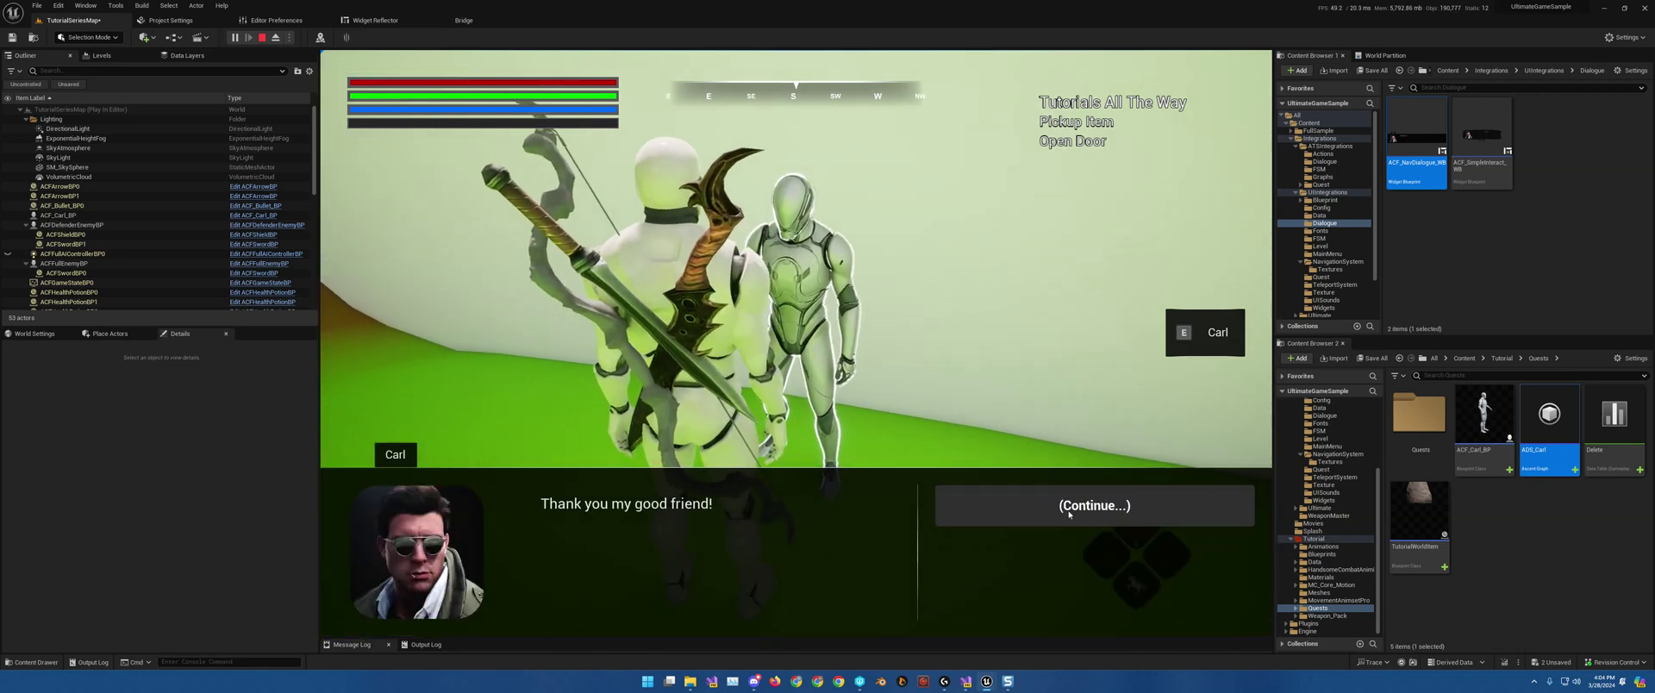
pyautogui.click(1069, 514)
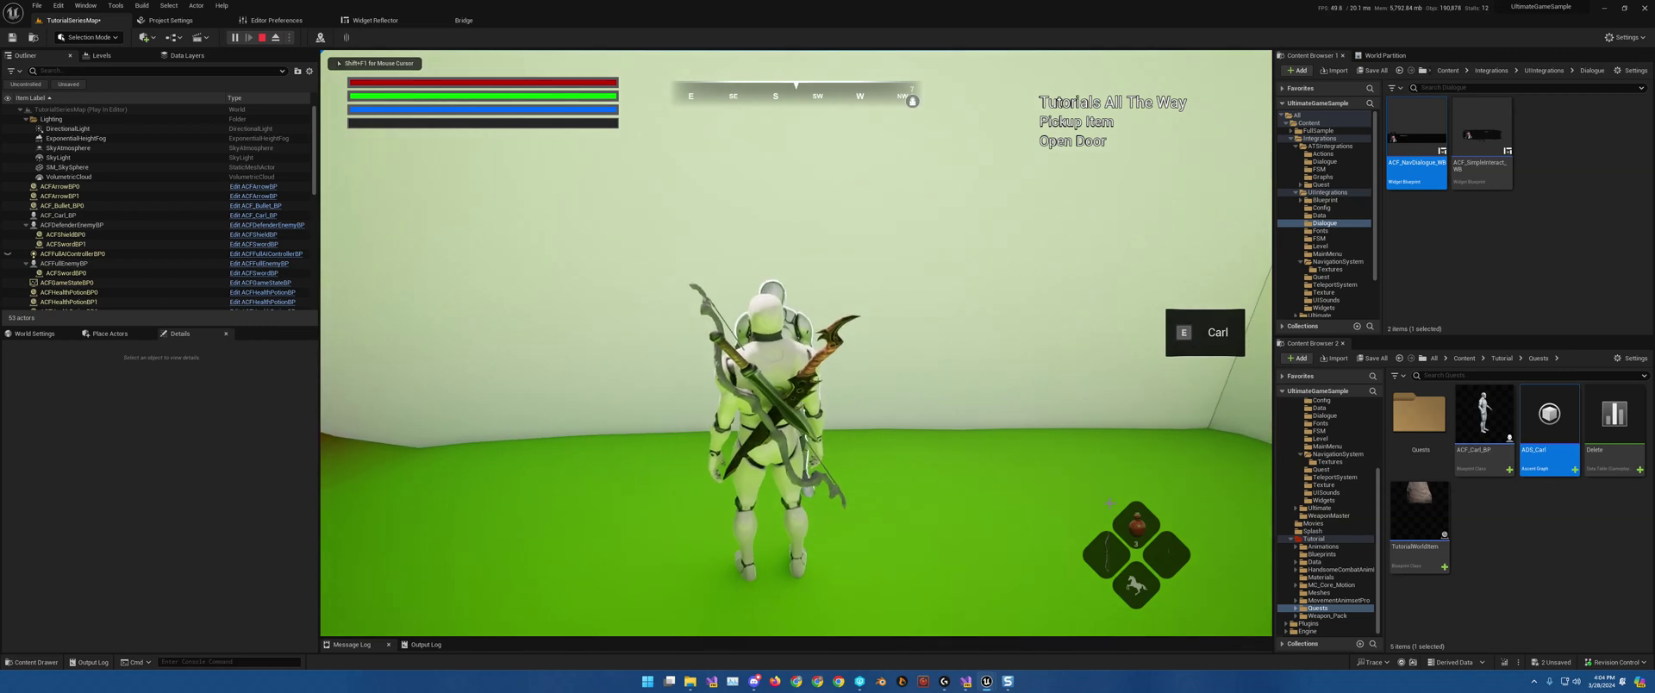
pyautogui.press('Escape')
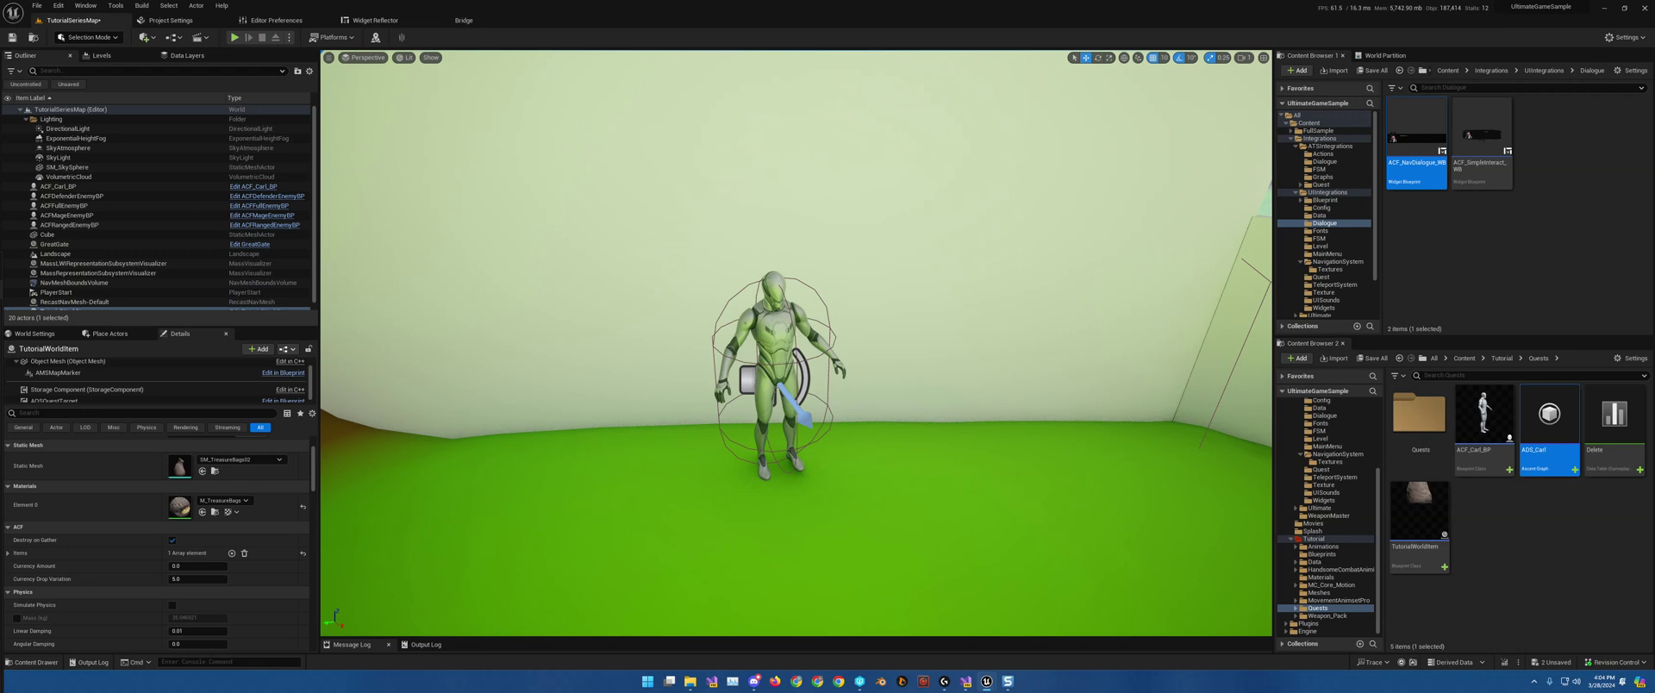
pyautogui.doubleClick(1549, 416)
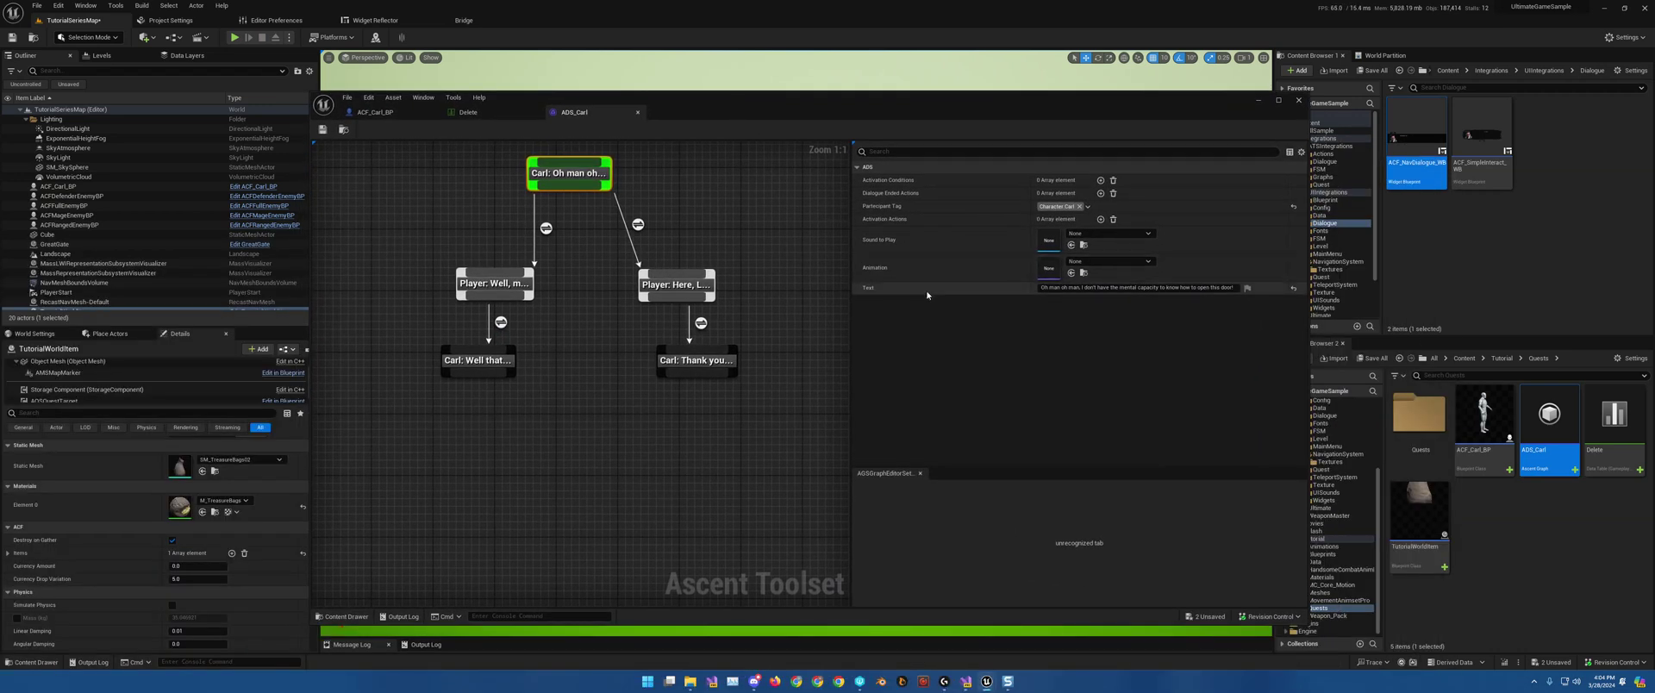
# Add an activation condition to the transition into the 'Well, maybe' reply, leaving it None.
pyautogui.click(546, 229)
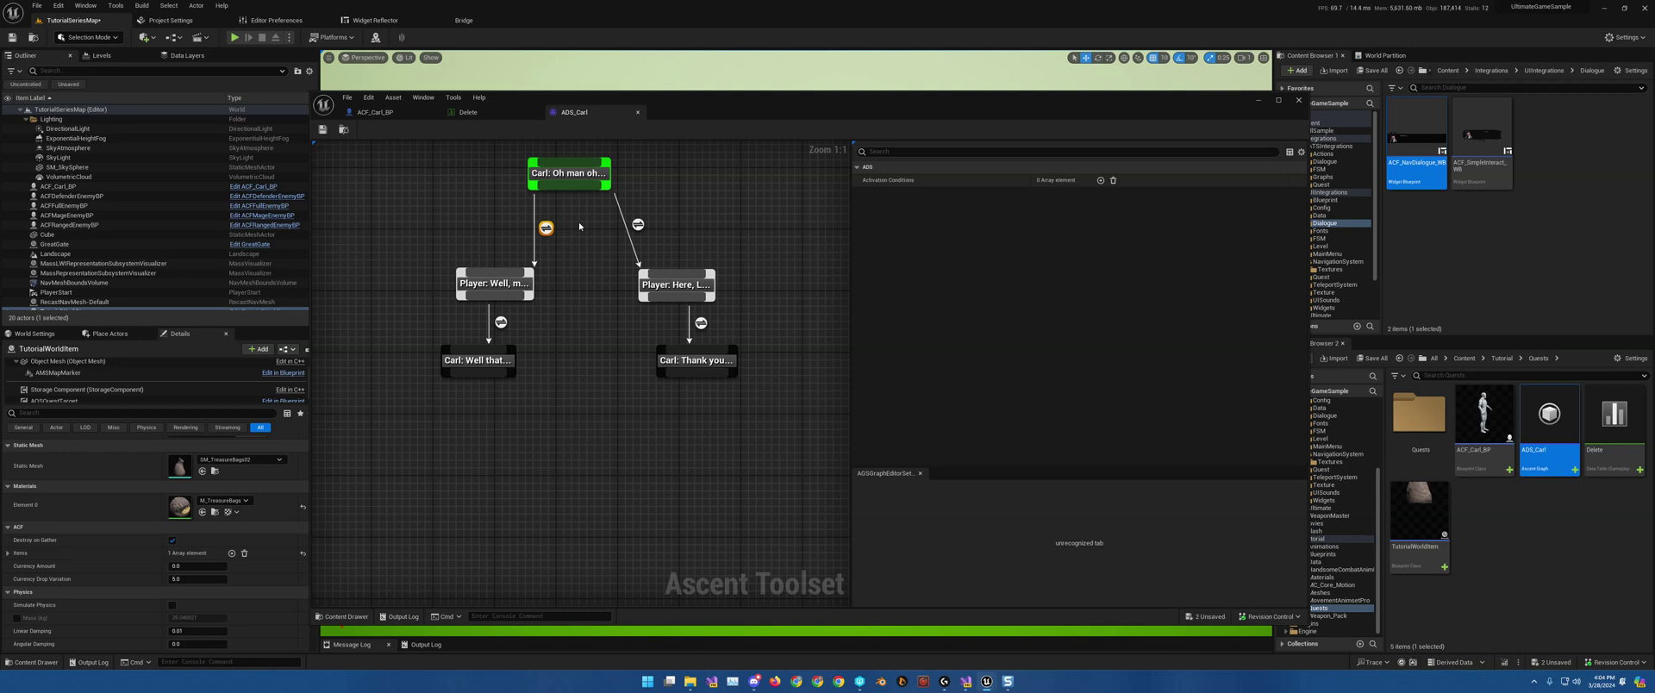
pyautogui.click(1100, 180)
pyautogui.click(1108, 195)
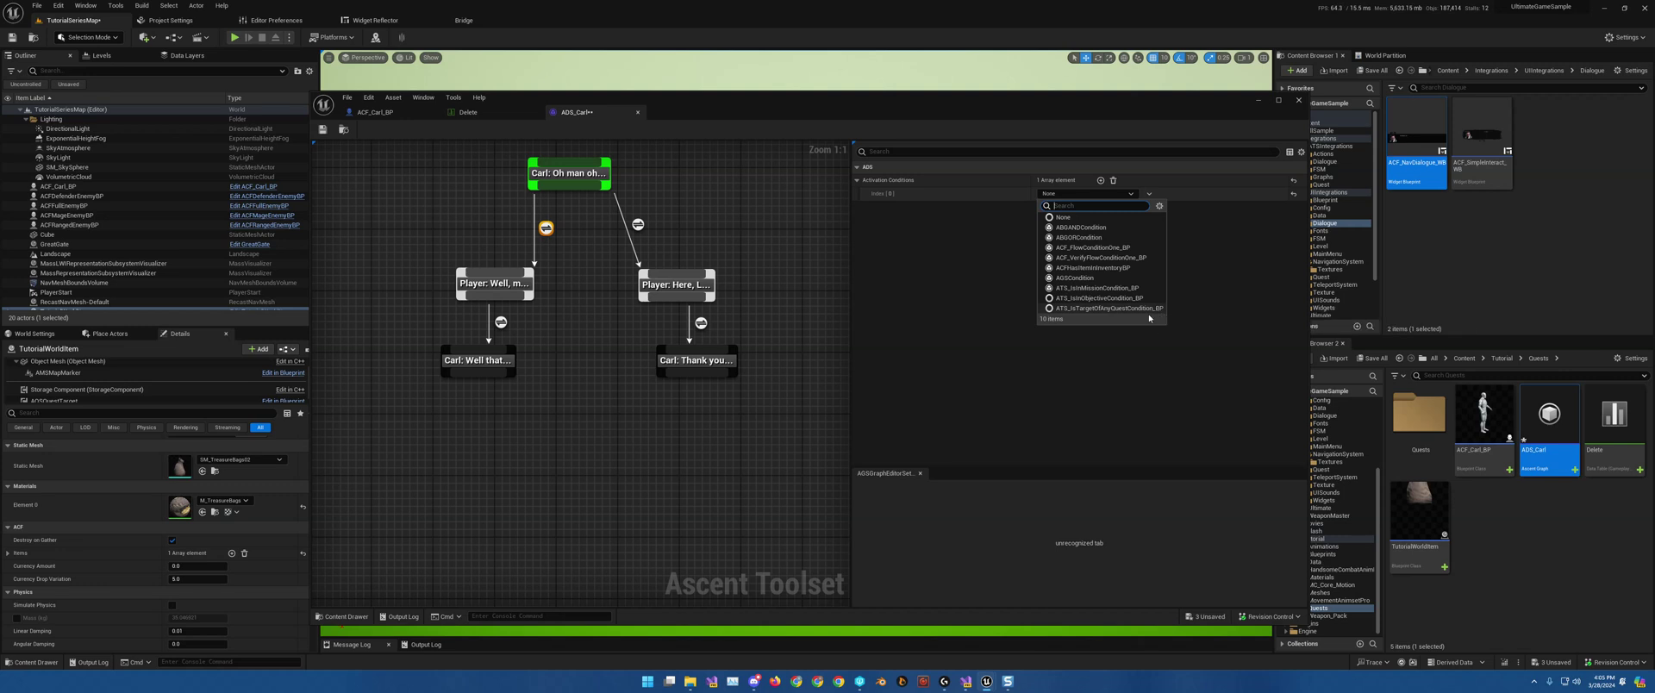
pyautogui.click(1155, 422)
pyautogui.click(668, 412)
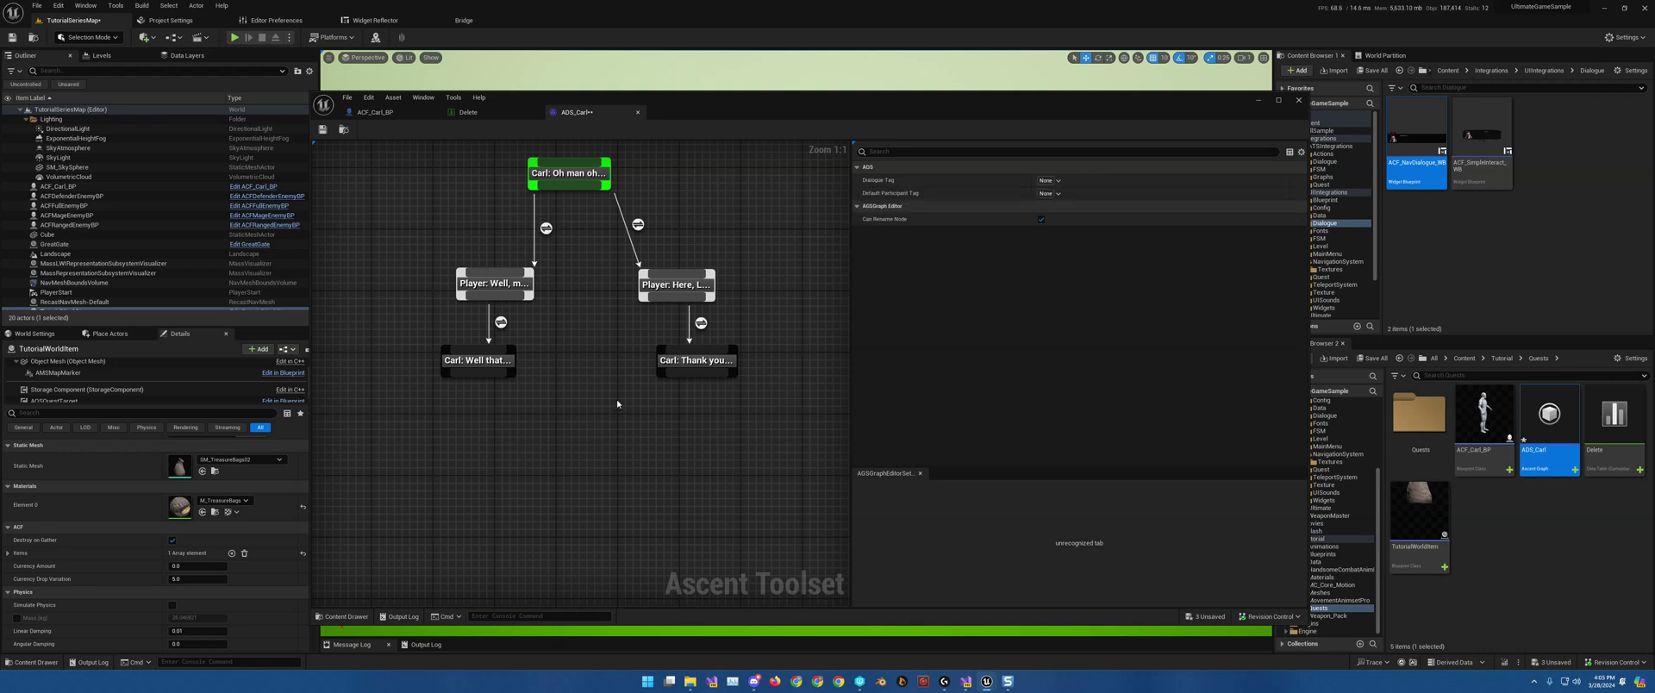